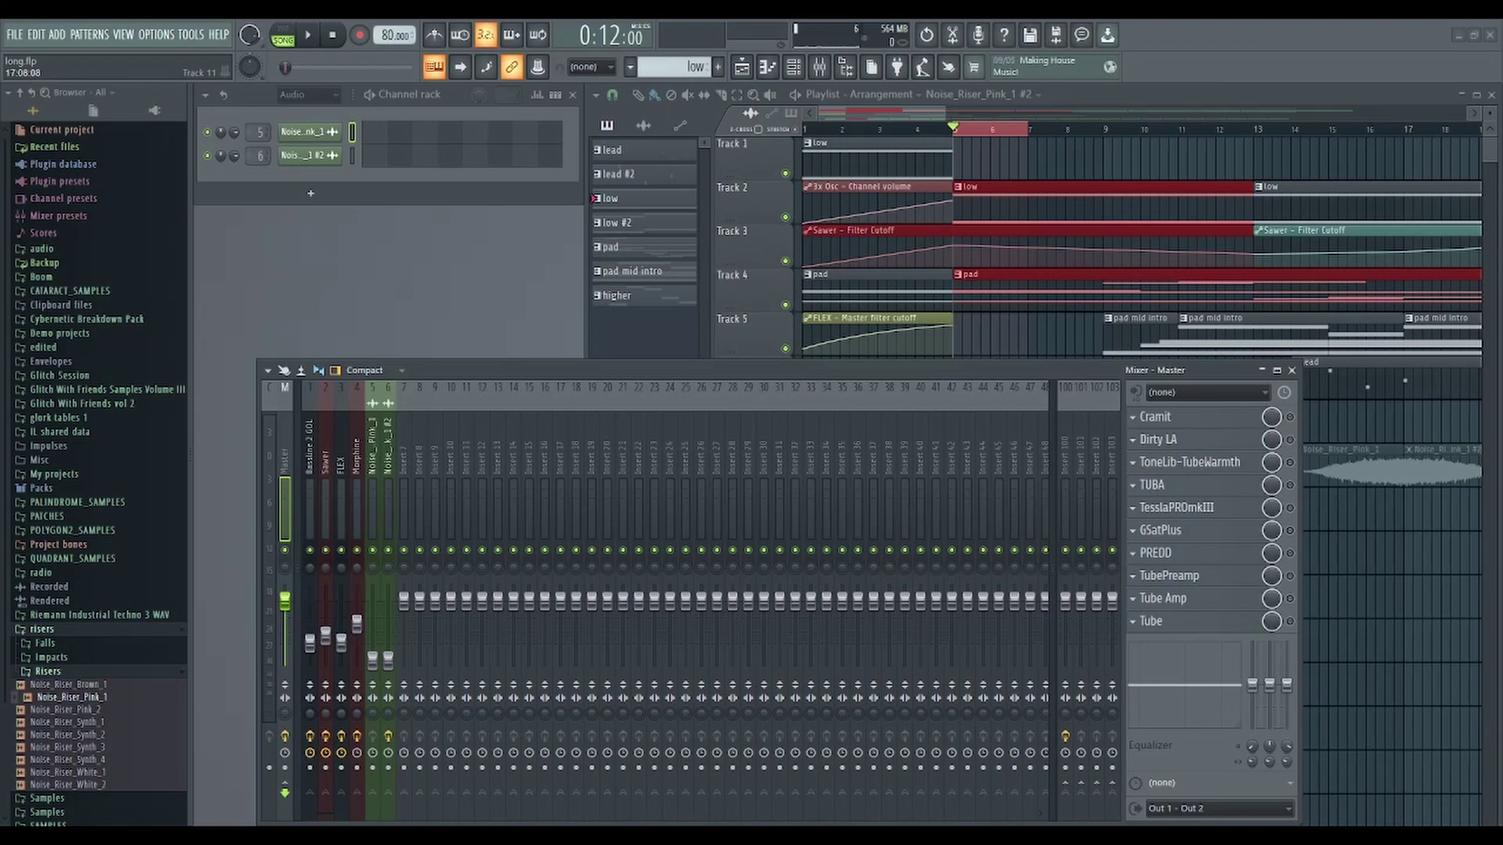
Open the Cramit plugin window from the first Master insert slot
left_click(1239, 418)
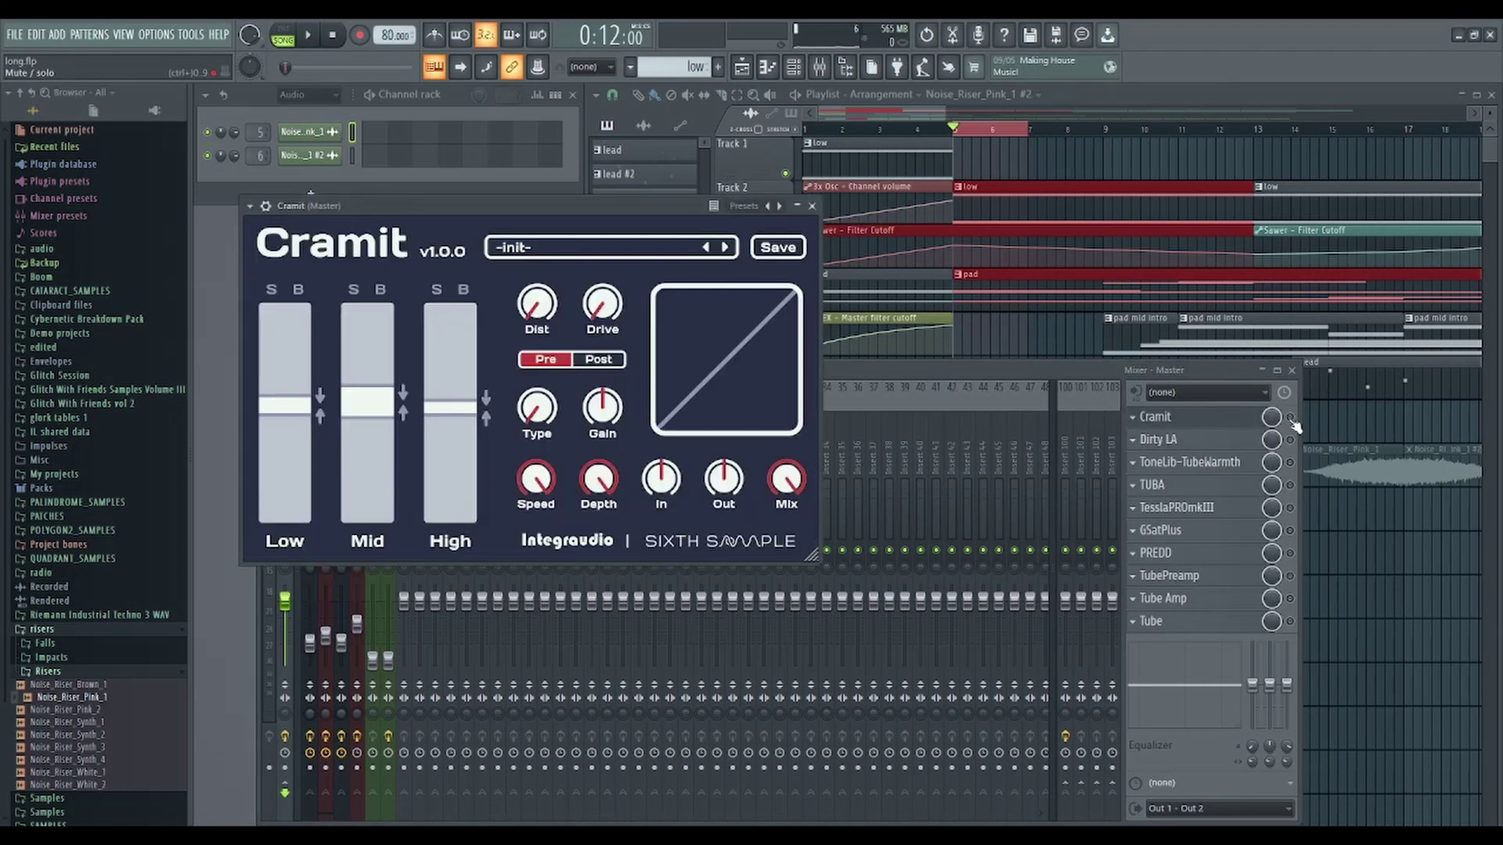
Switch on Cramit in the Master insert and bring its controls into full view
left_click(1059, 398)
left_click(650, 208)
left_click(1293, 421)
left_click(308, 33)
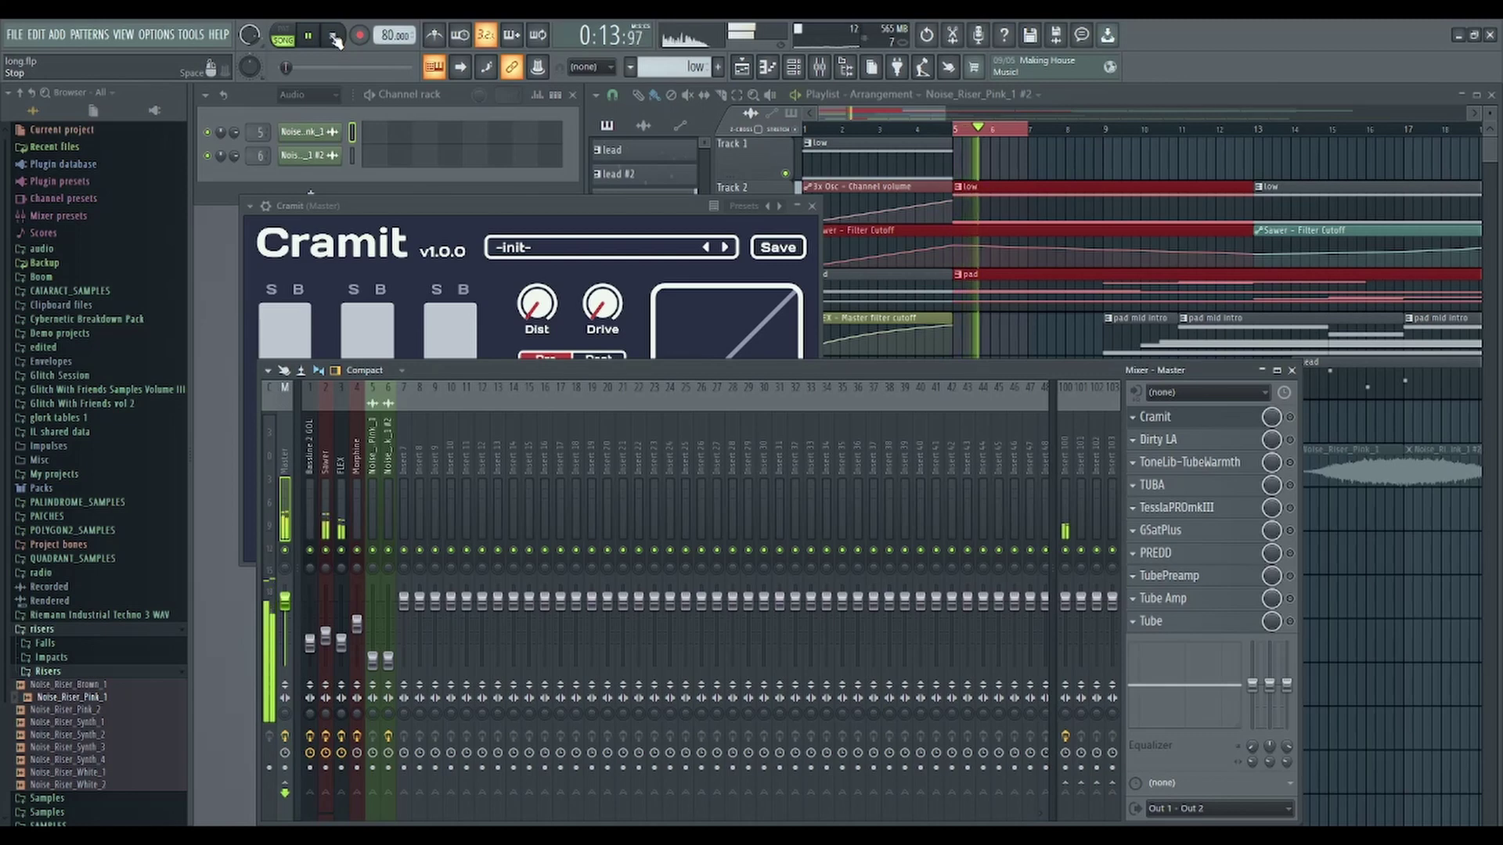
left_click(336, 39)
left_click(649, 206)
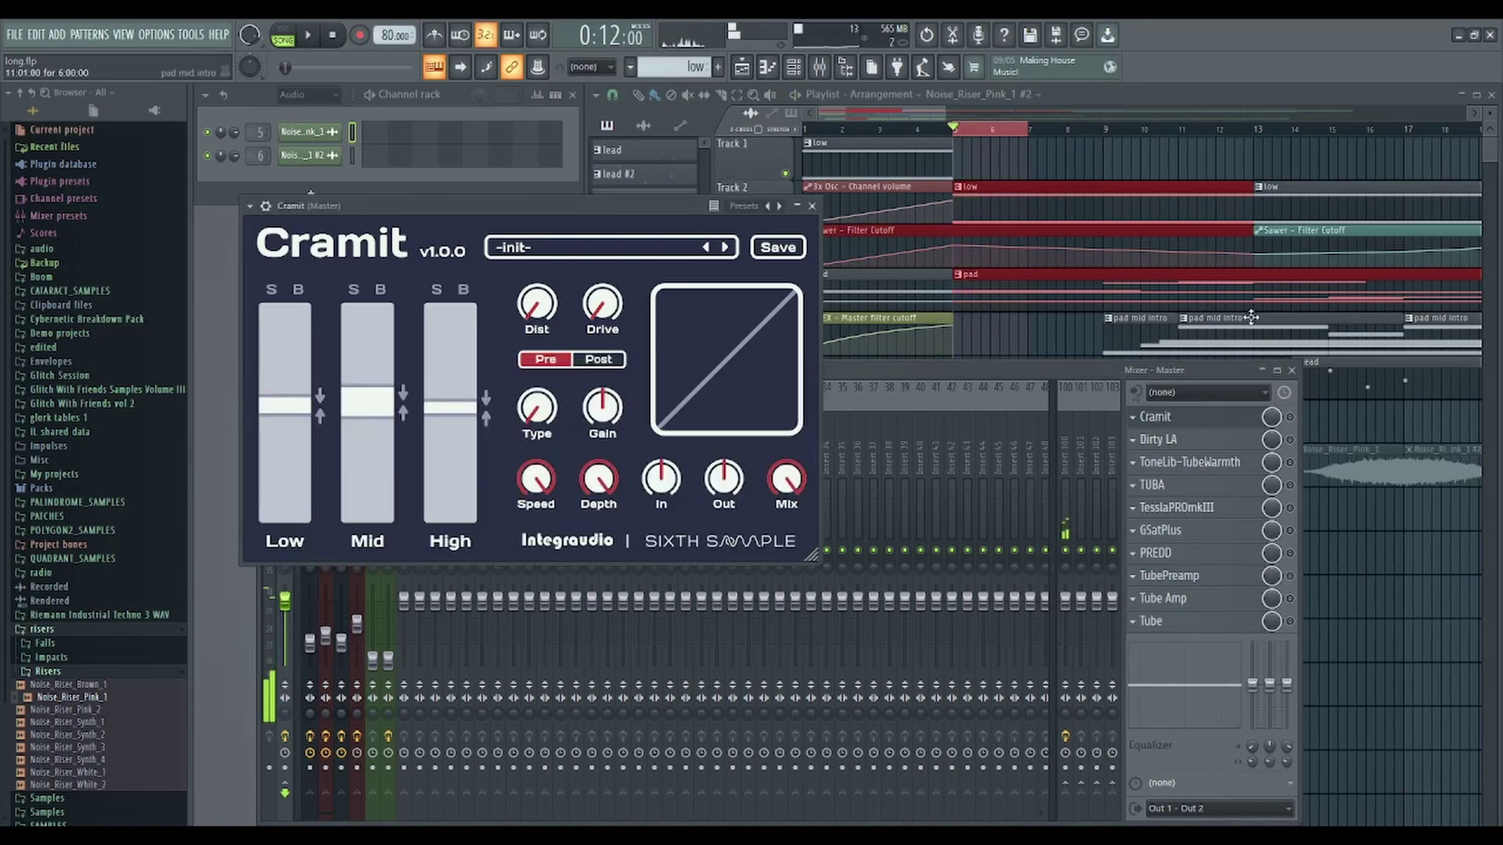
left_click(1287, 417)
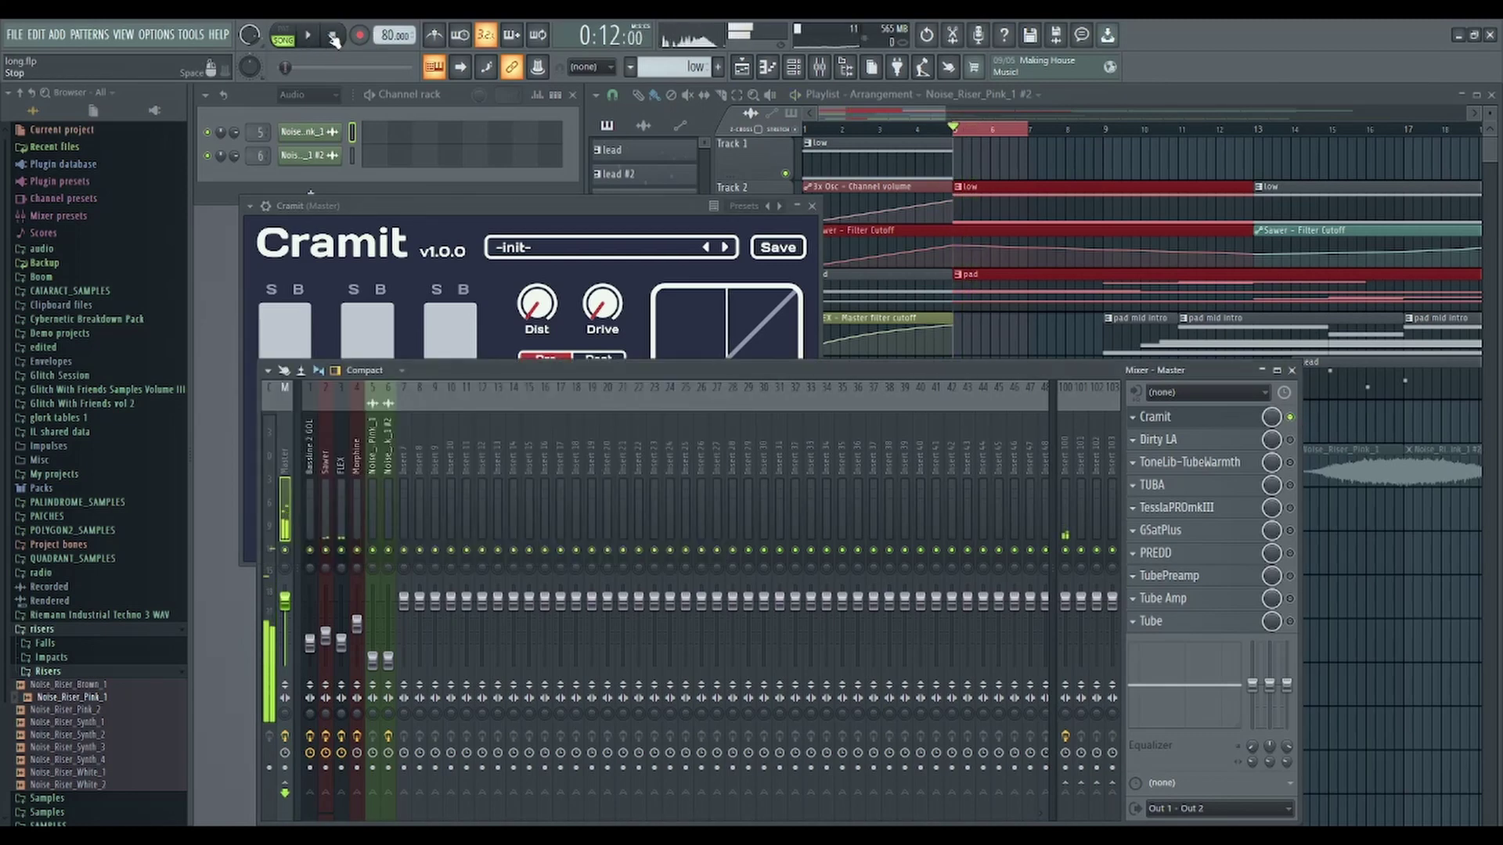
left_click(448, 204)
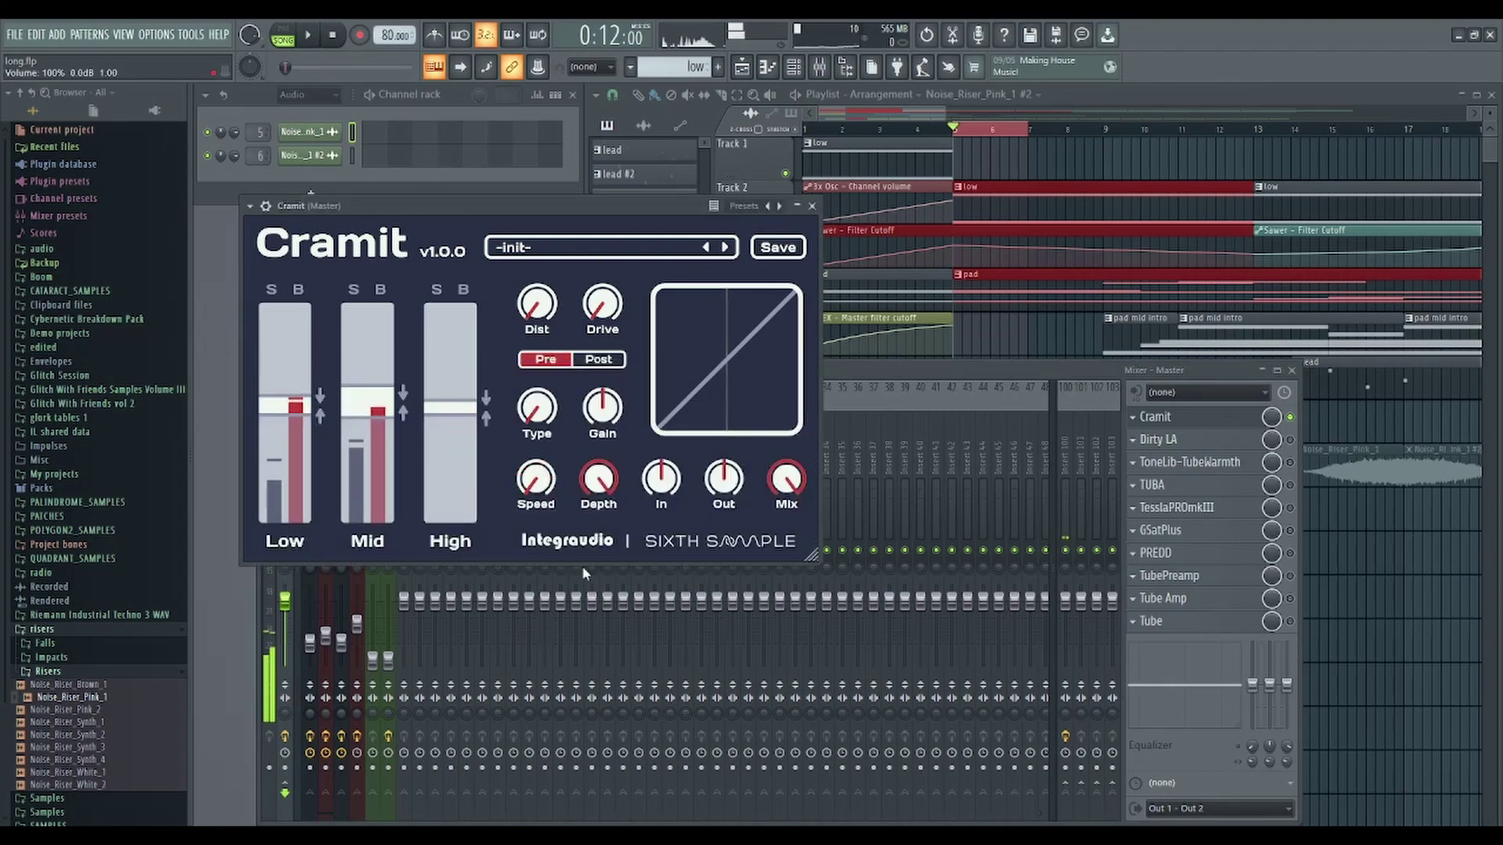
mouse_move(603, 306)
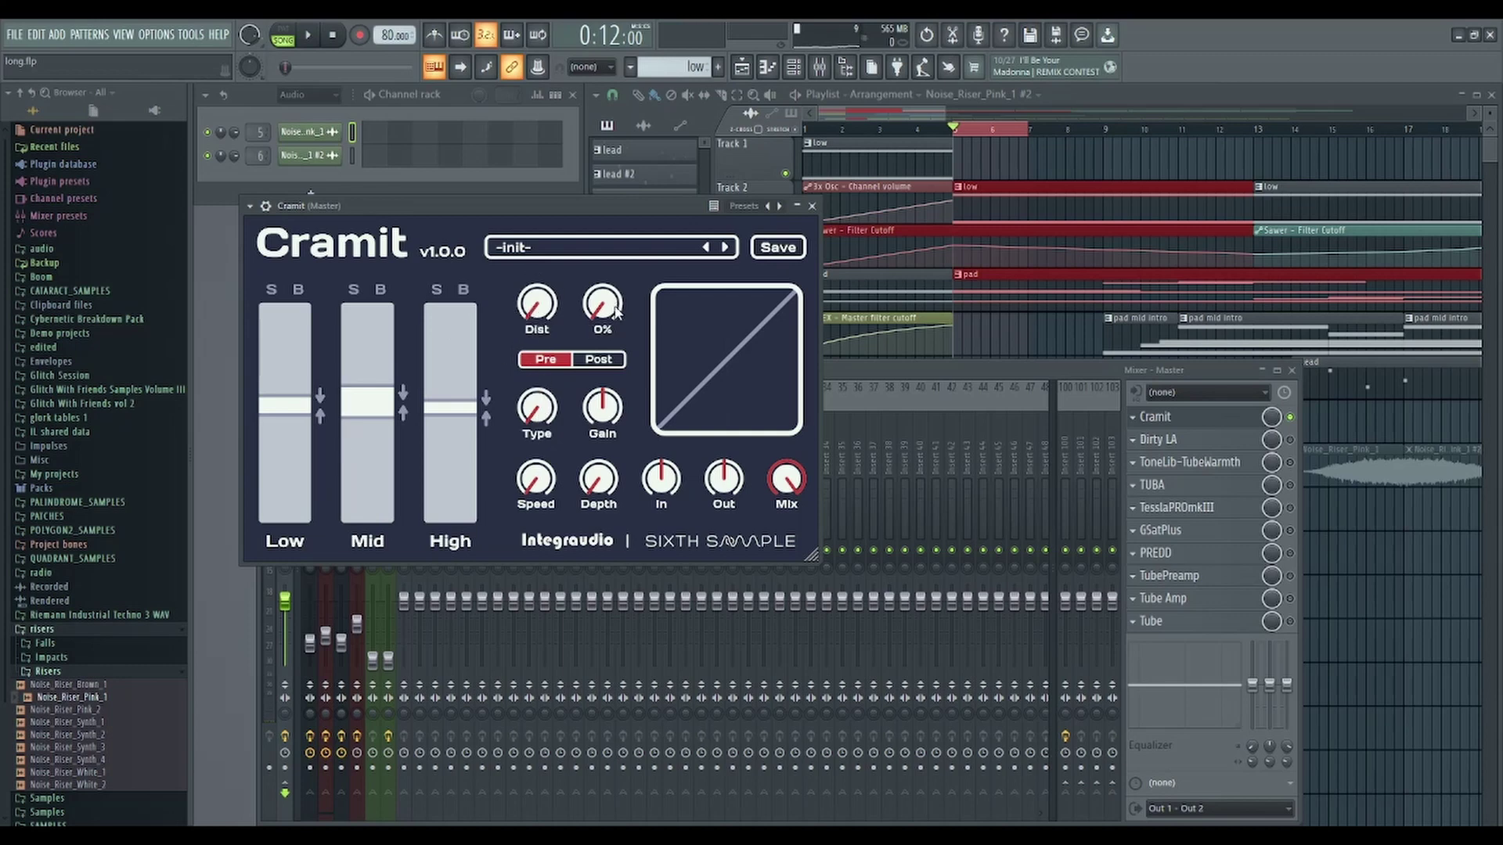
During playback, set Dist to about 93%, Drive near full, and sweep the Type knob
left_click_drag(537, 303, 536, 211)
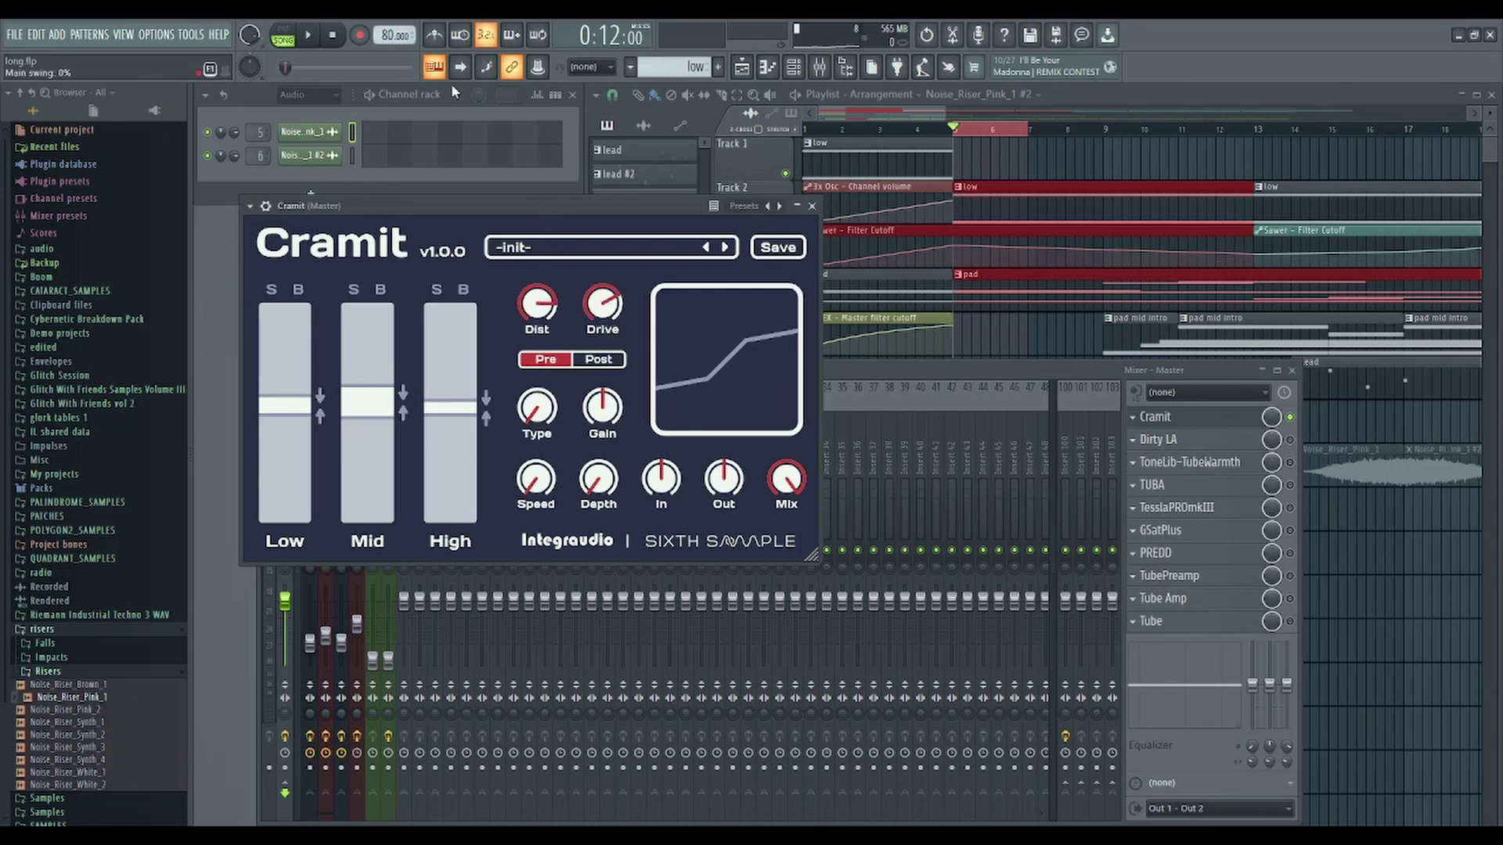
key("space")
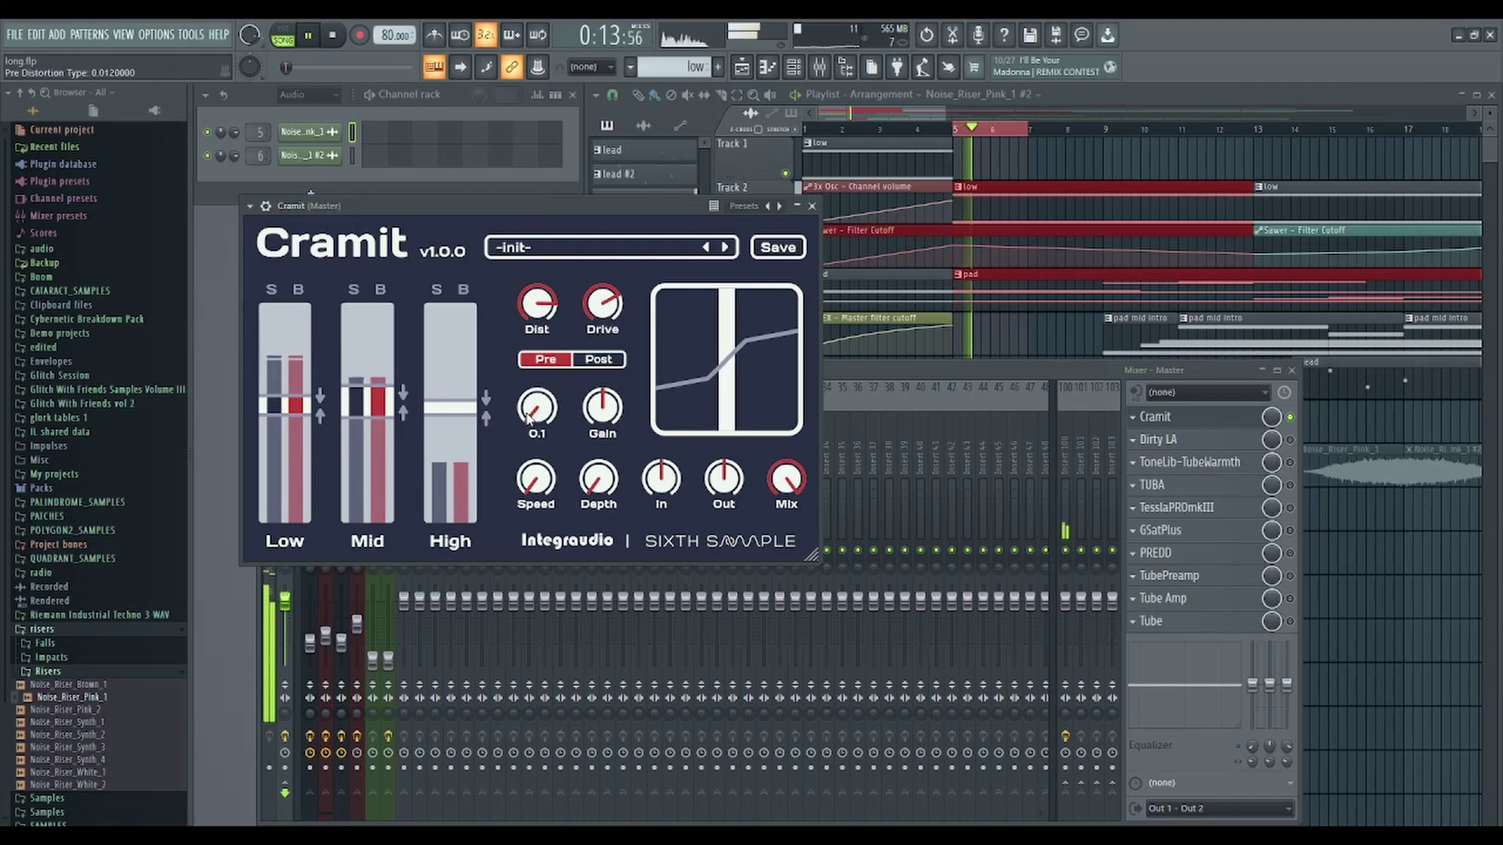
left_click_drag(599, 303, 603, 268)
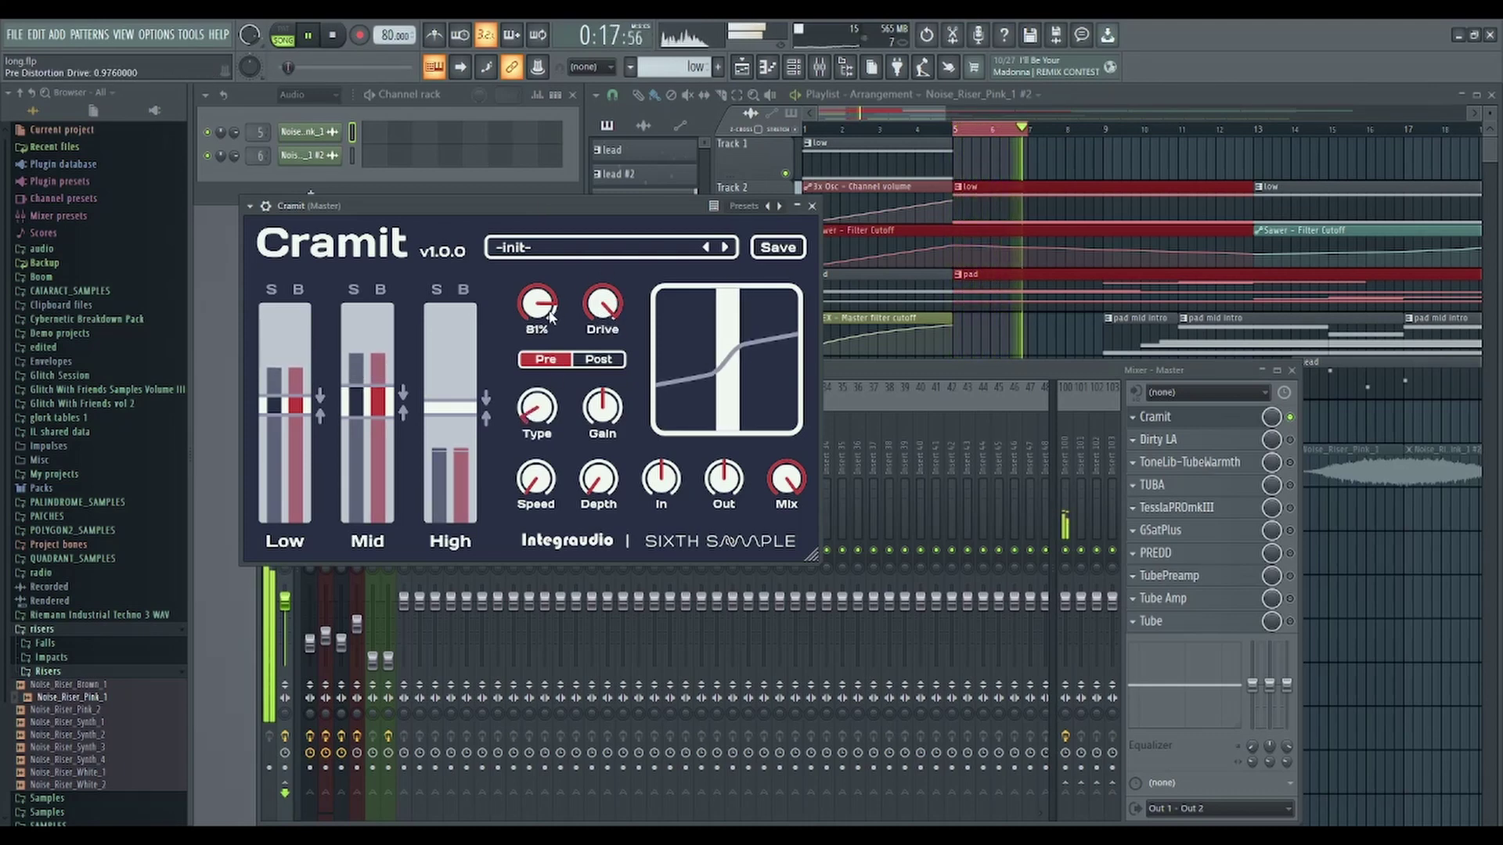
mouse_move(540, 308)
left_mouse_down()
mouse_move(549, 297)
mouse_move(556, 346)
left_mouse_up()
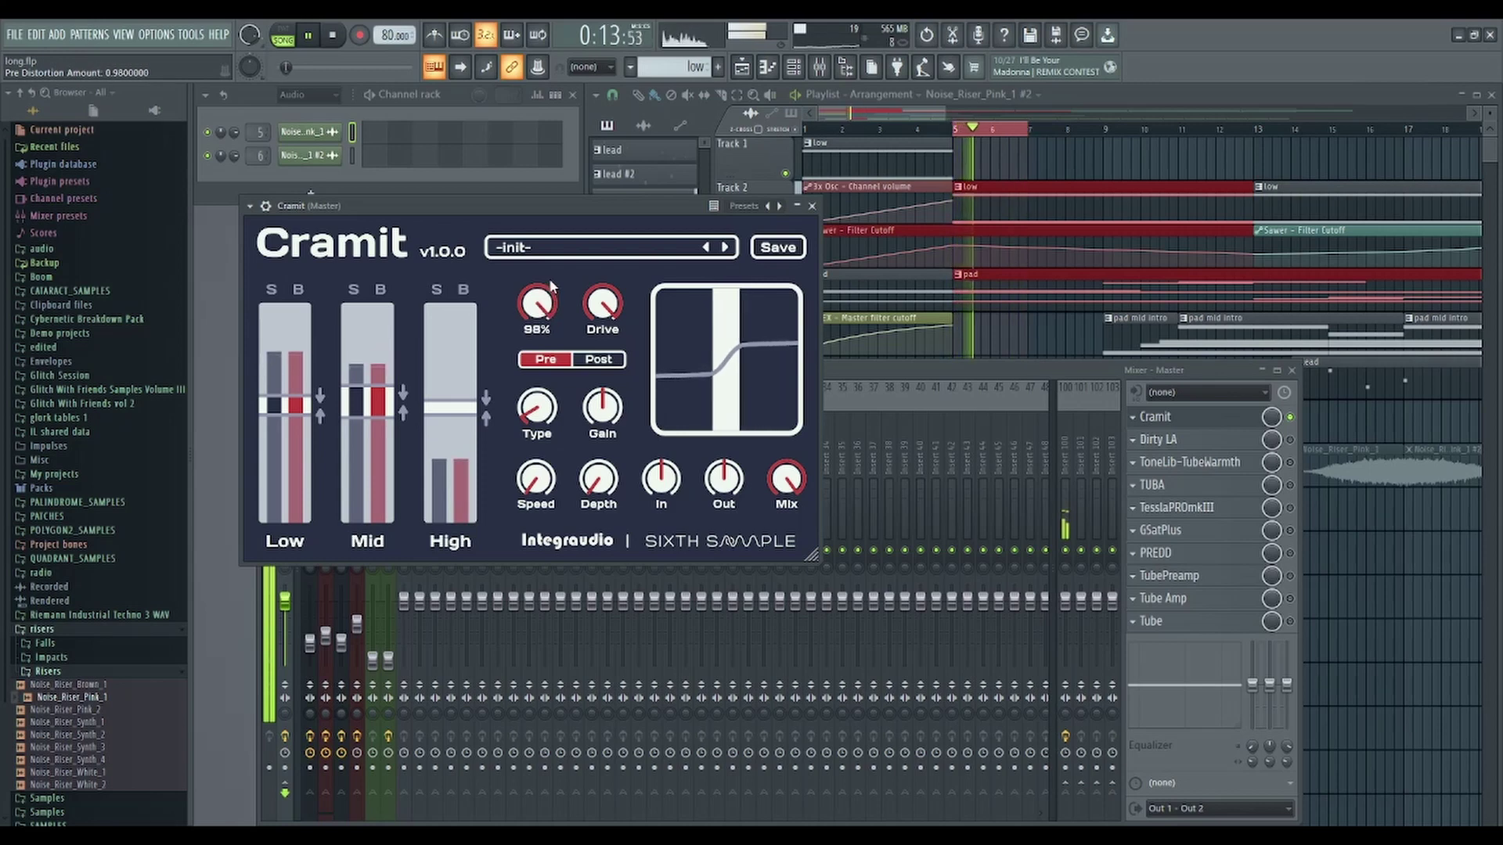
mouse_move(537, 407)
left_mouse_down()
mouse_move(557, 302)
mouse_move(566, 321)
left_mouse_up()
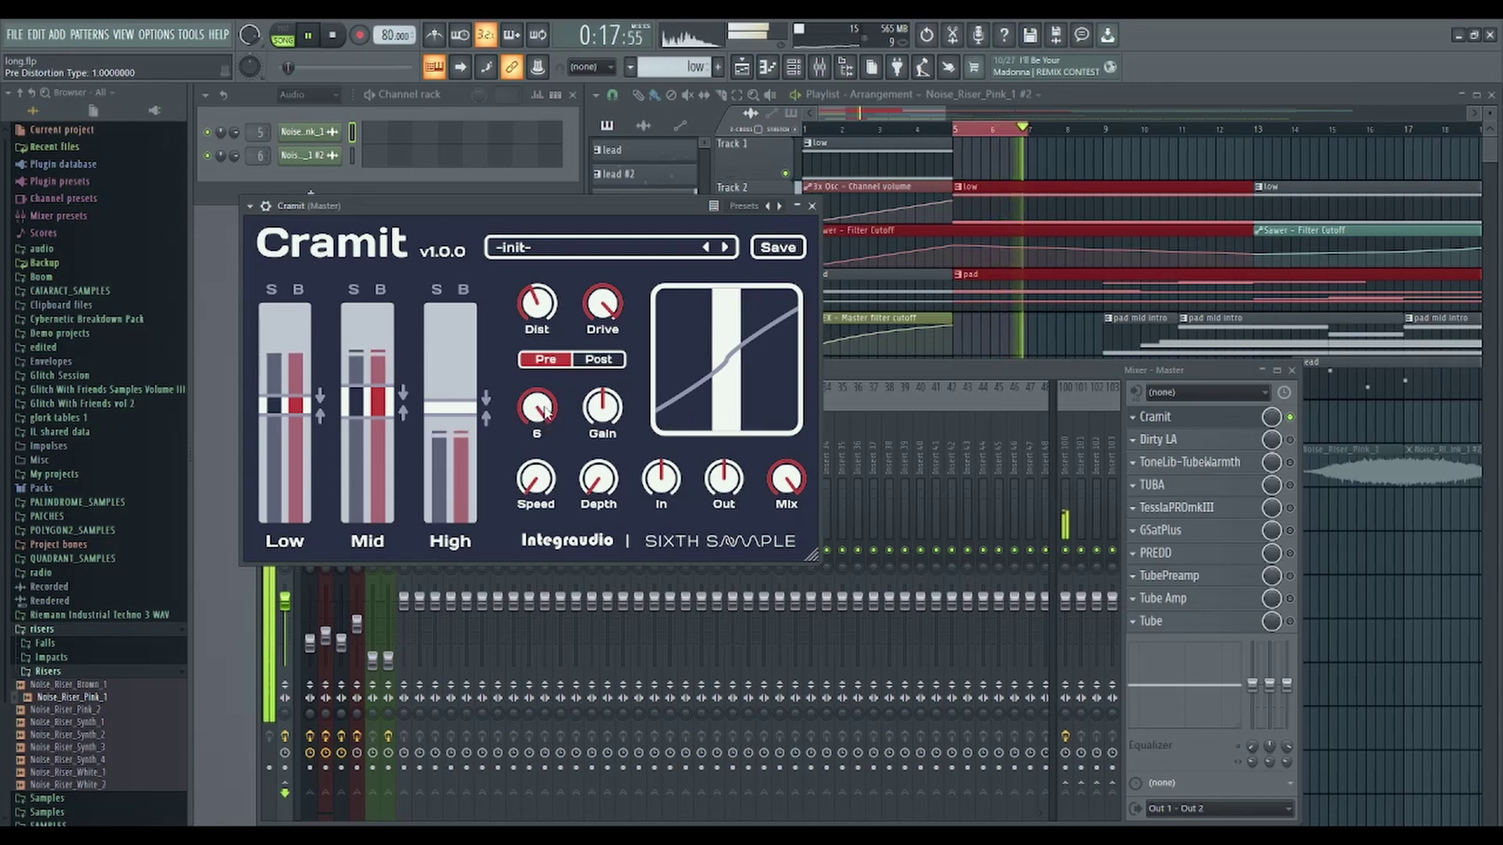
left_click_drag(539, 409, 530, 476)
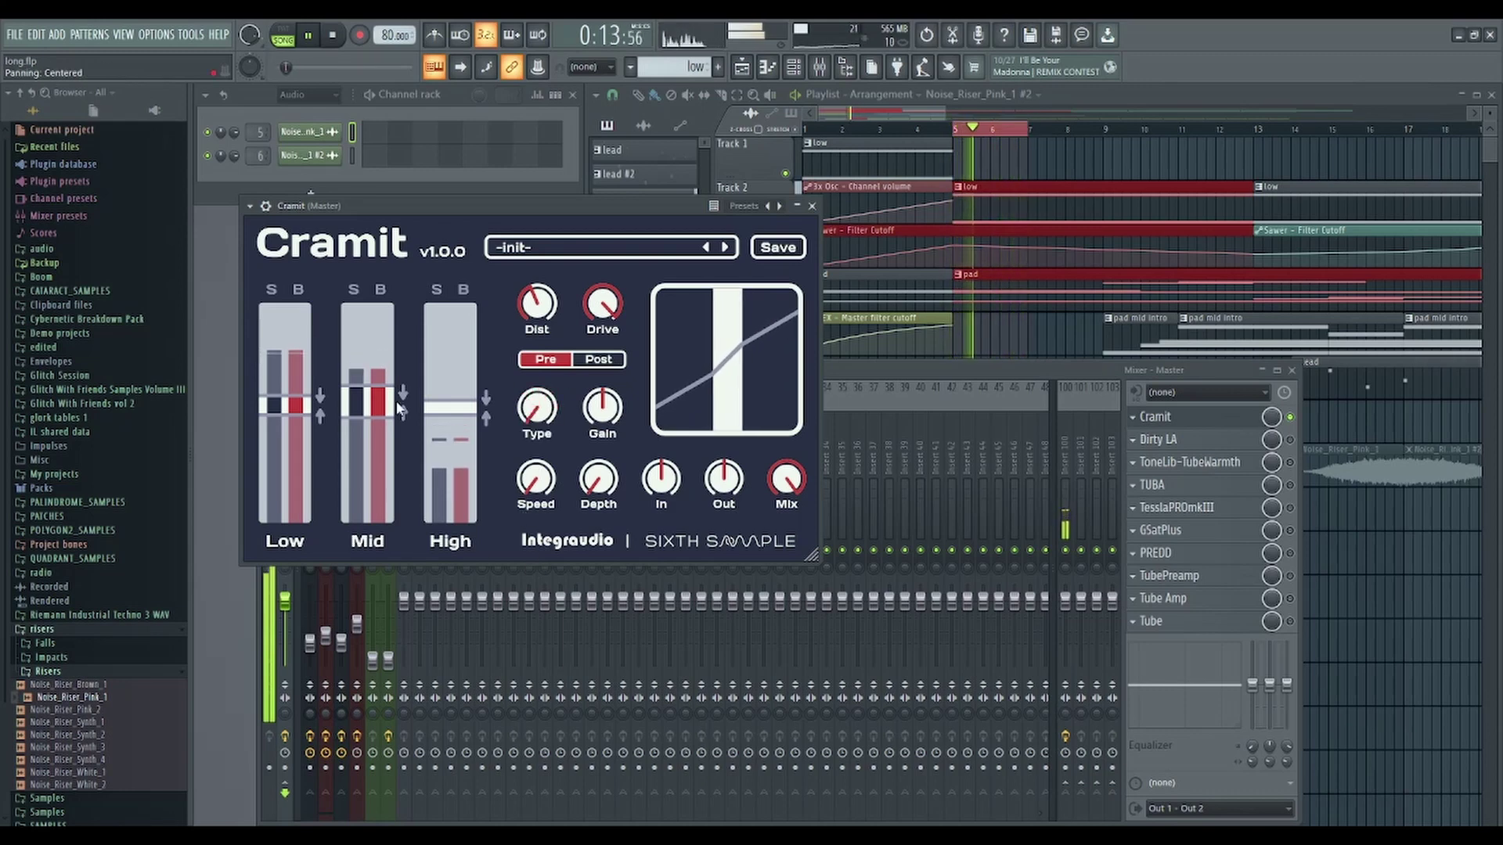
left_click(335, 44)
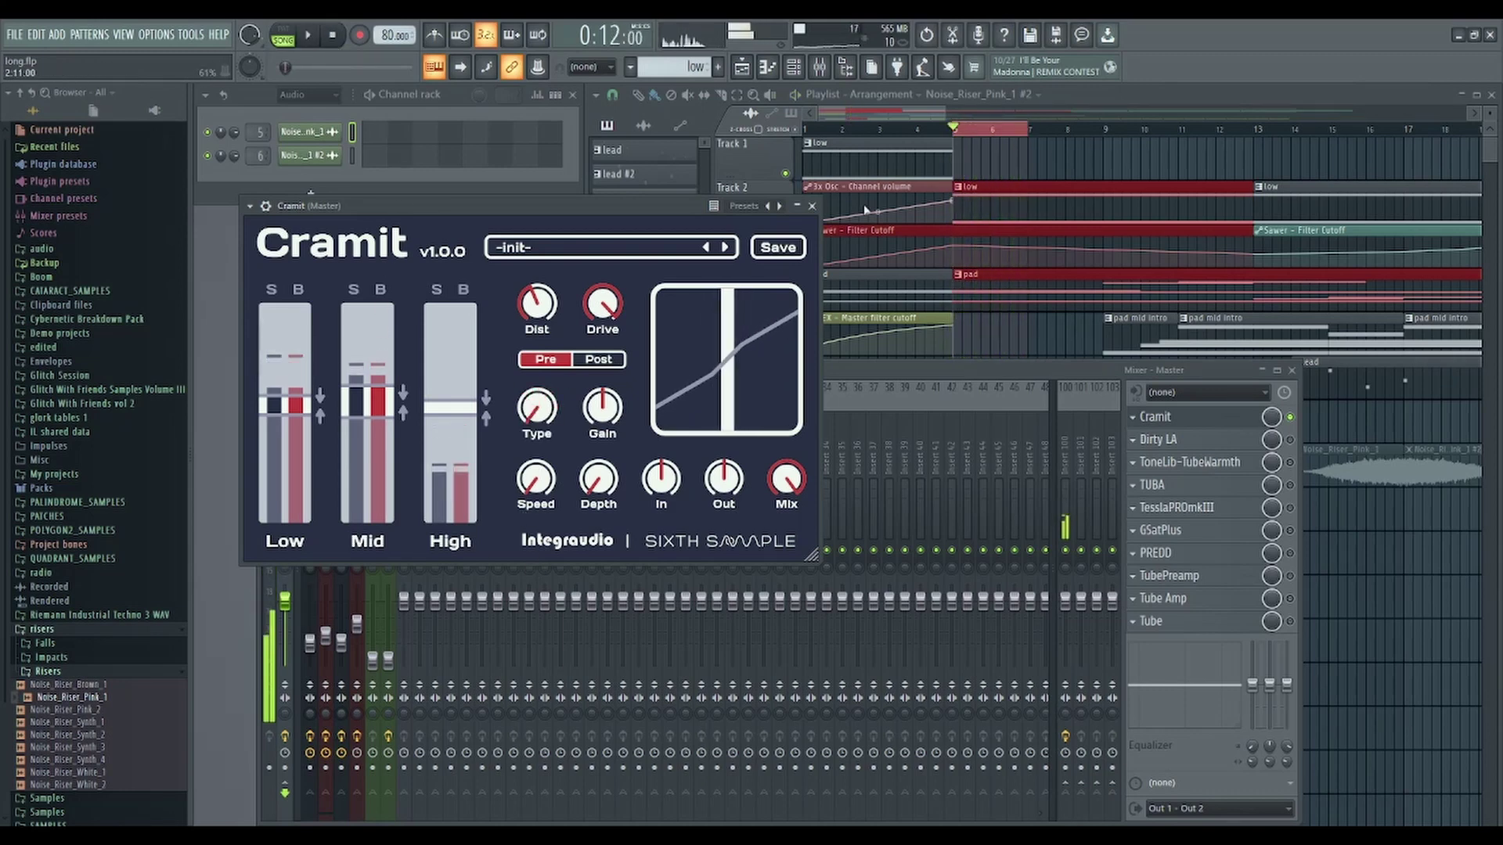
Open Dirty LA, enable it on the Master, and turn its Dirt switch on
left_click(1209, 443)
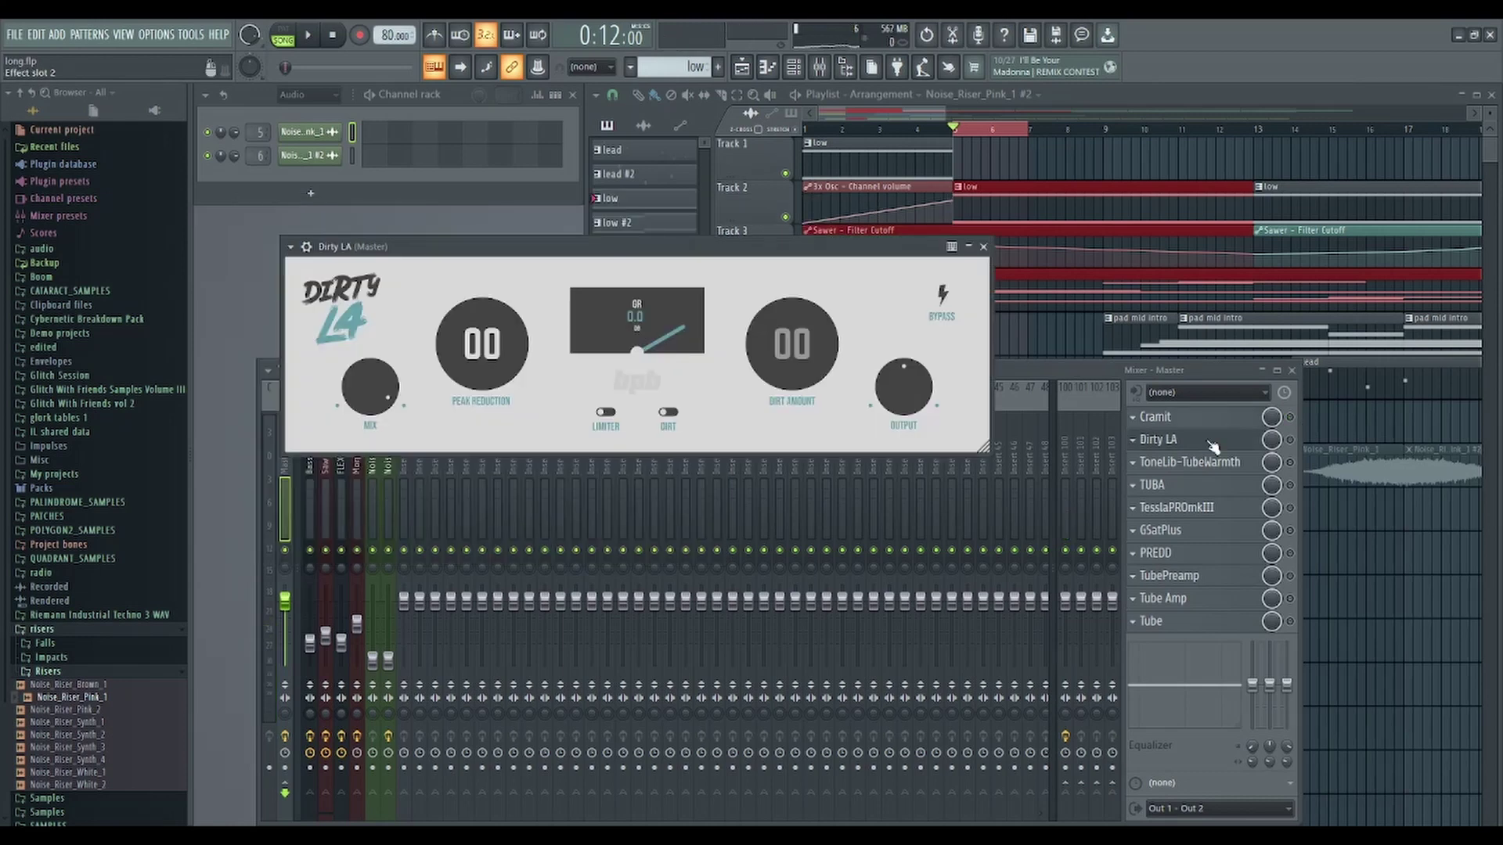
left_click(1291, 440)
left_click(665, 414)
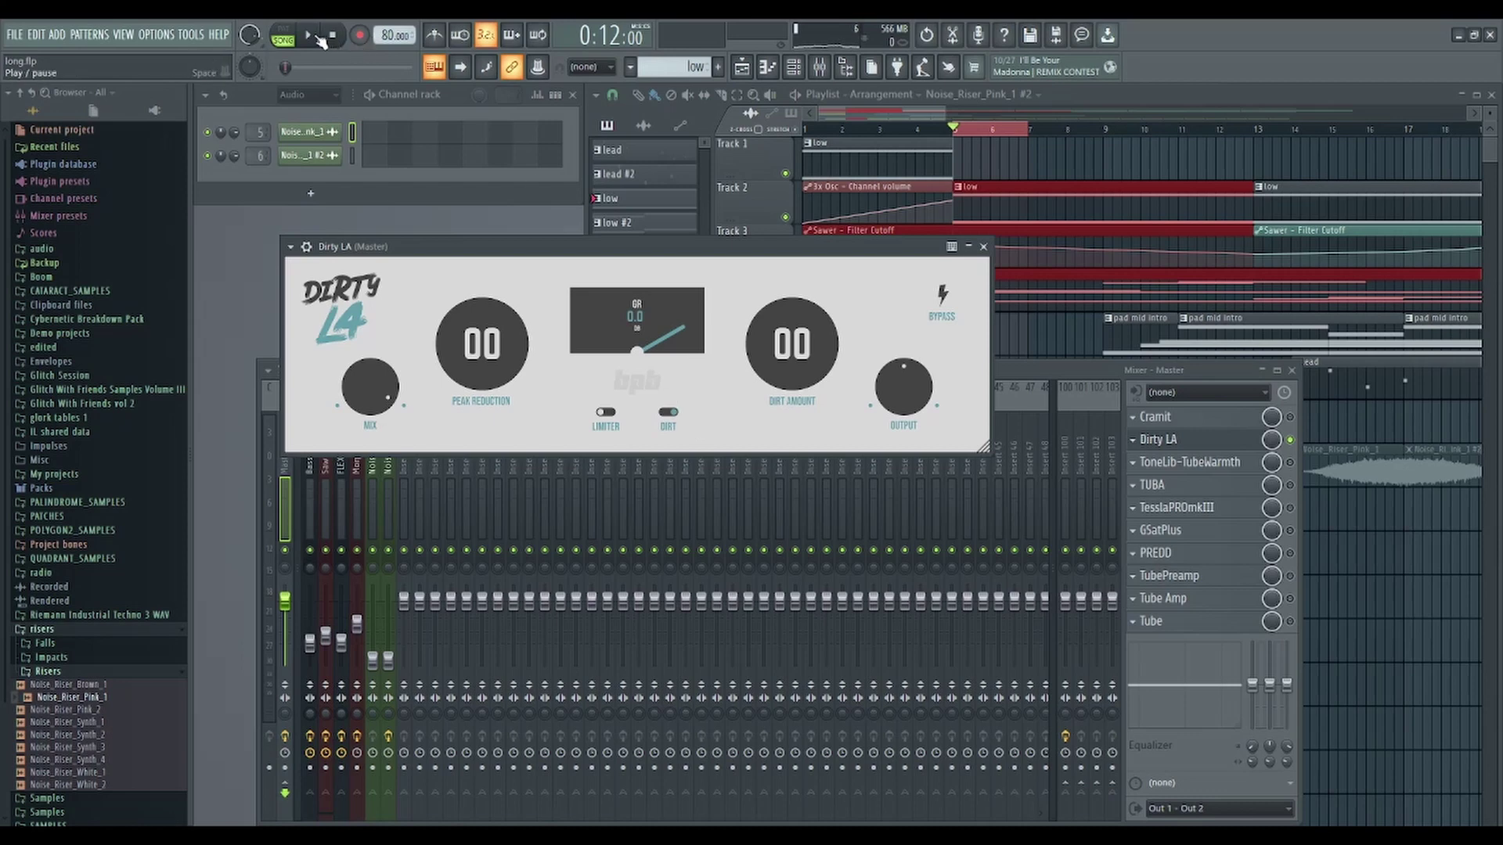
While playing, adjust Dirt Amount and set Output to about -1.5 dB, toggling Dirt to compare
left_click(312, 36)
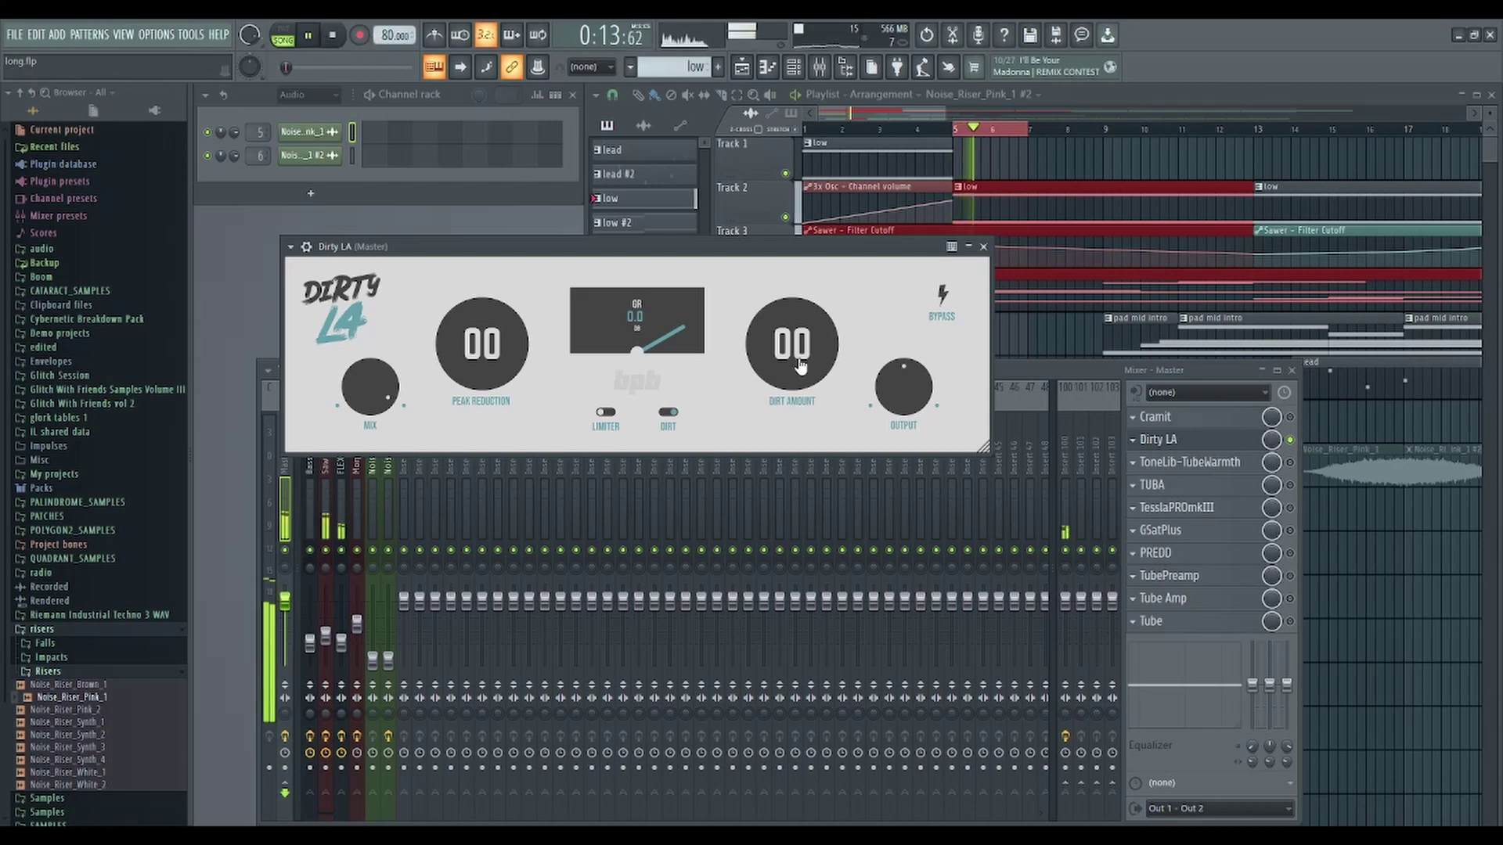
left_click_drag(798, 364, 809, 281)
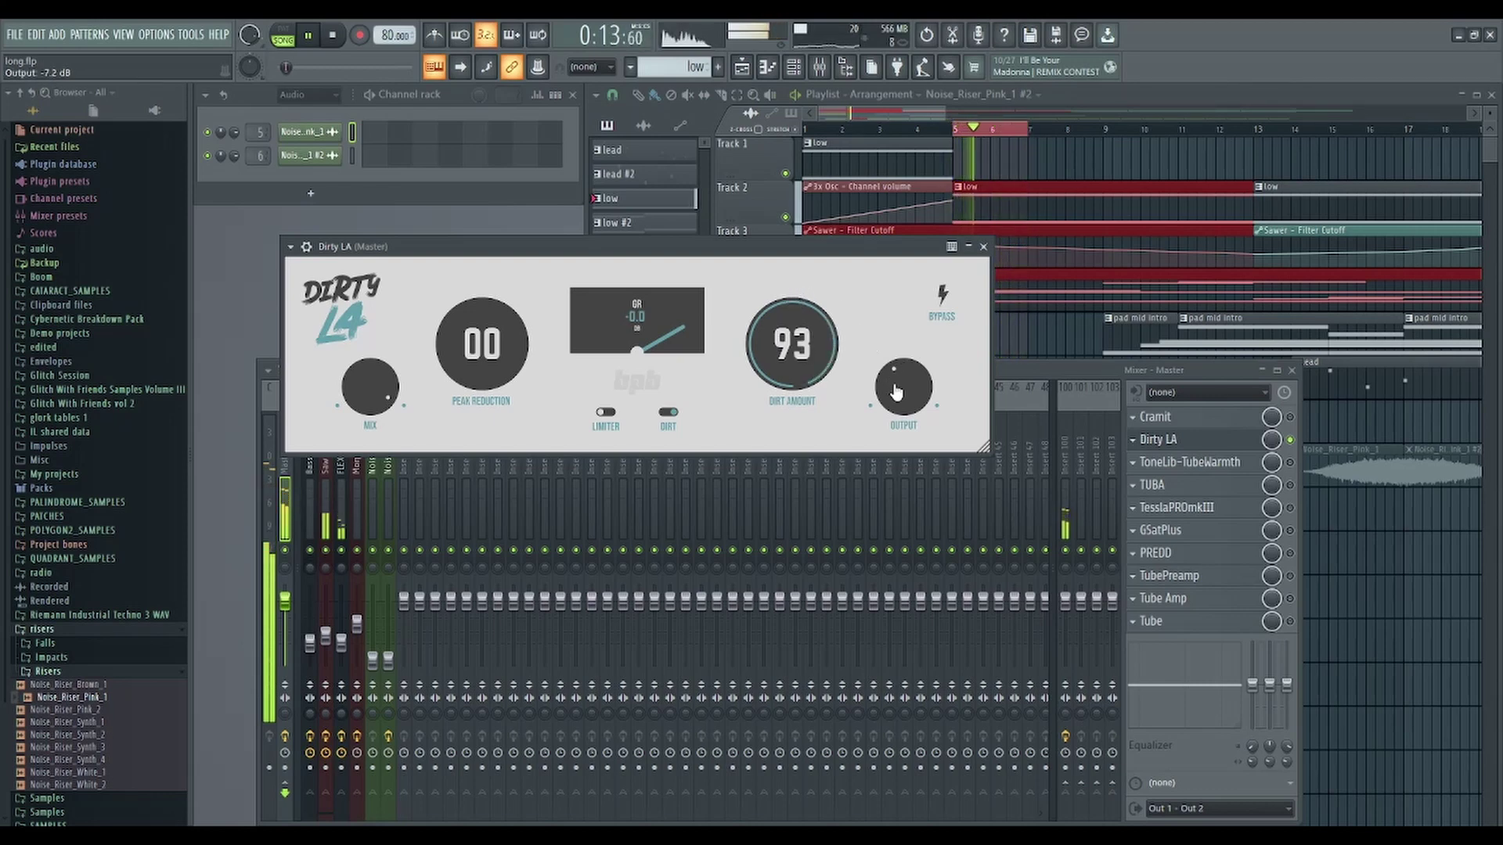
left_click_drag(894, 396, 893, 388)
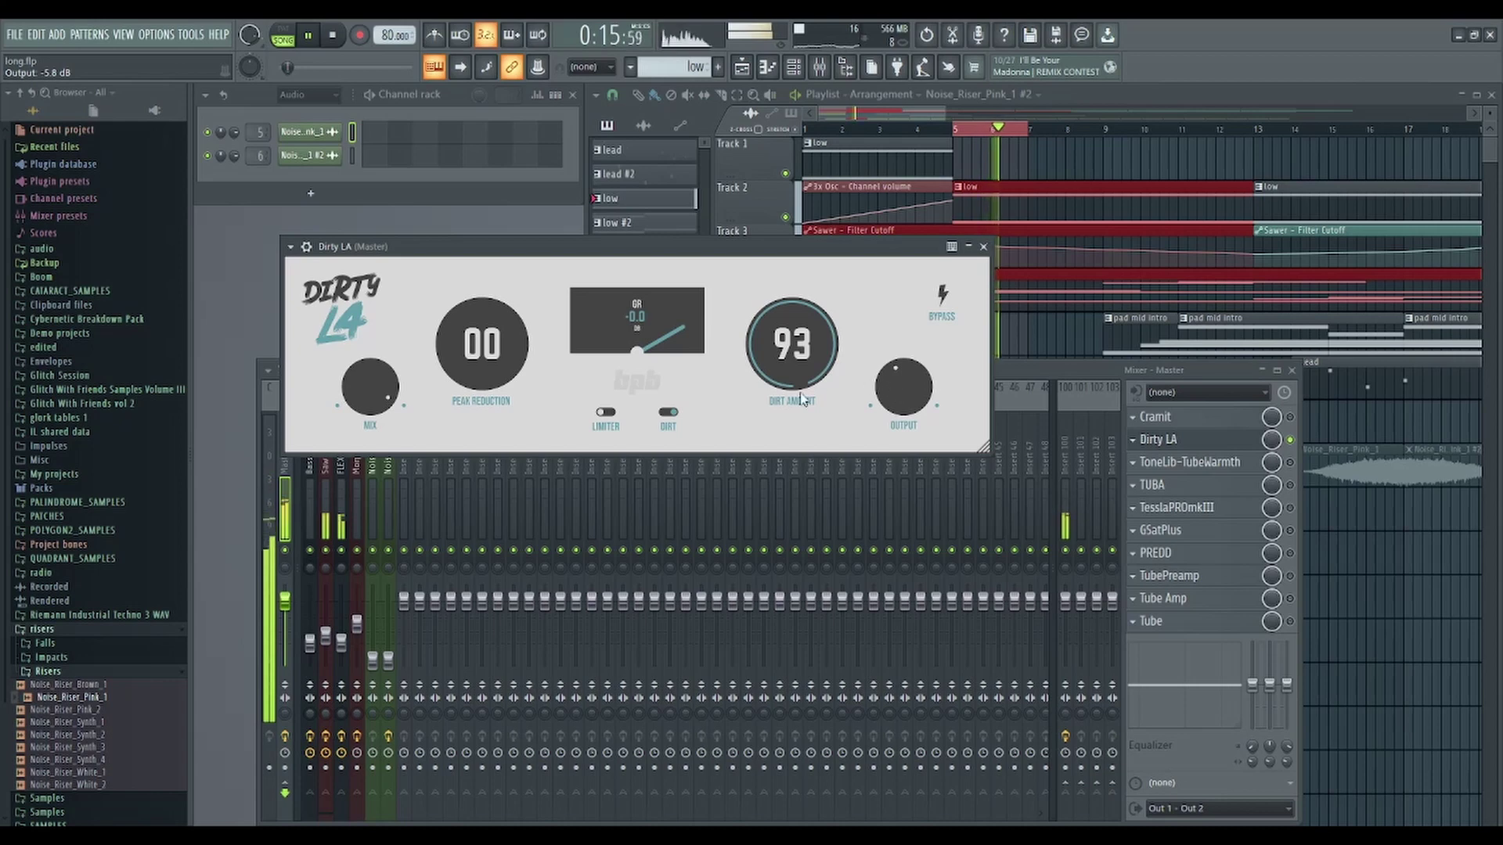
left_click(669, 414)
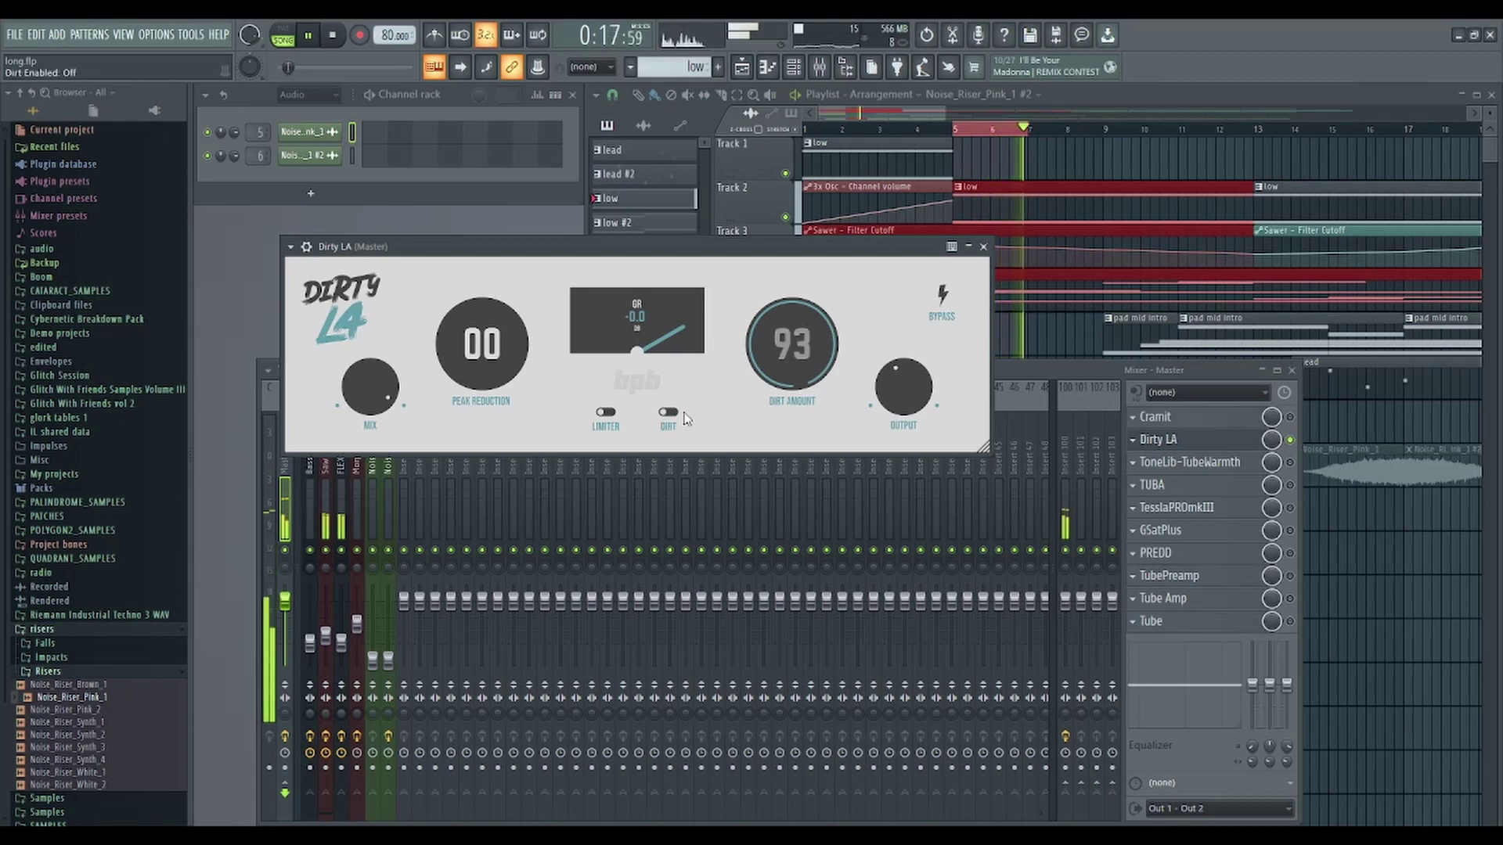
left_click_drag(898, 399, 848, 411)
left_click(667, 414)
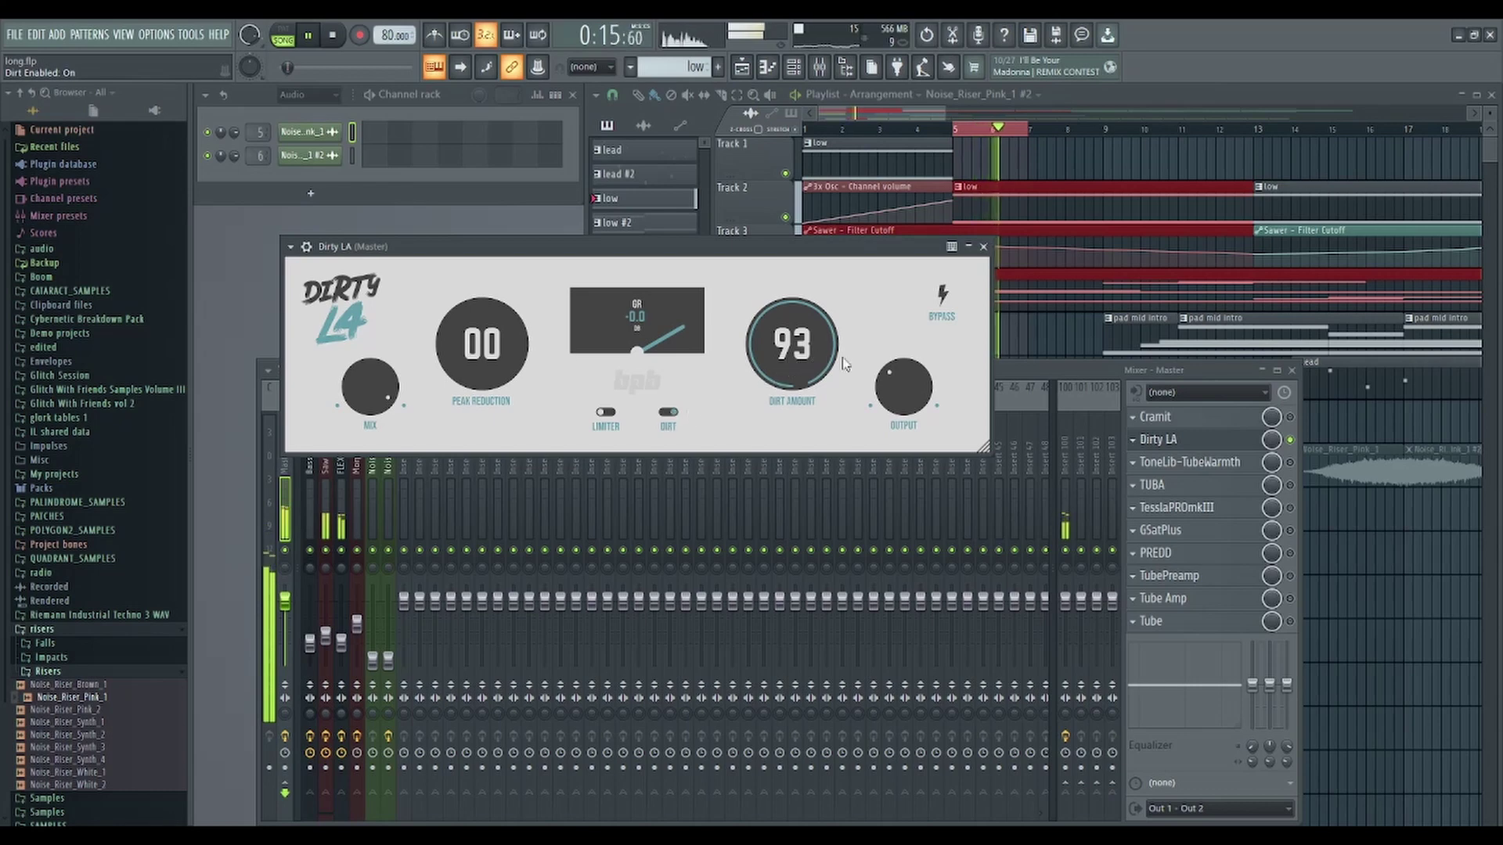
mouse_move(903, 388)
left_mouse_down()
mouse_move(833, 374)
mouse_move(808, 459)
left_mouse_up()
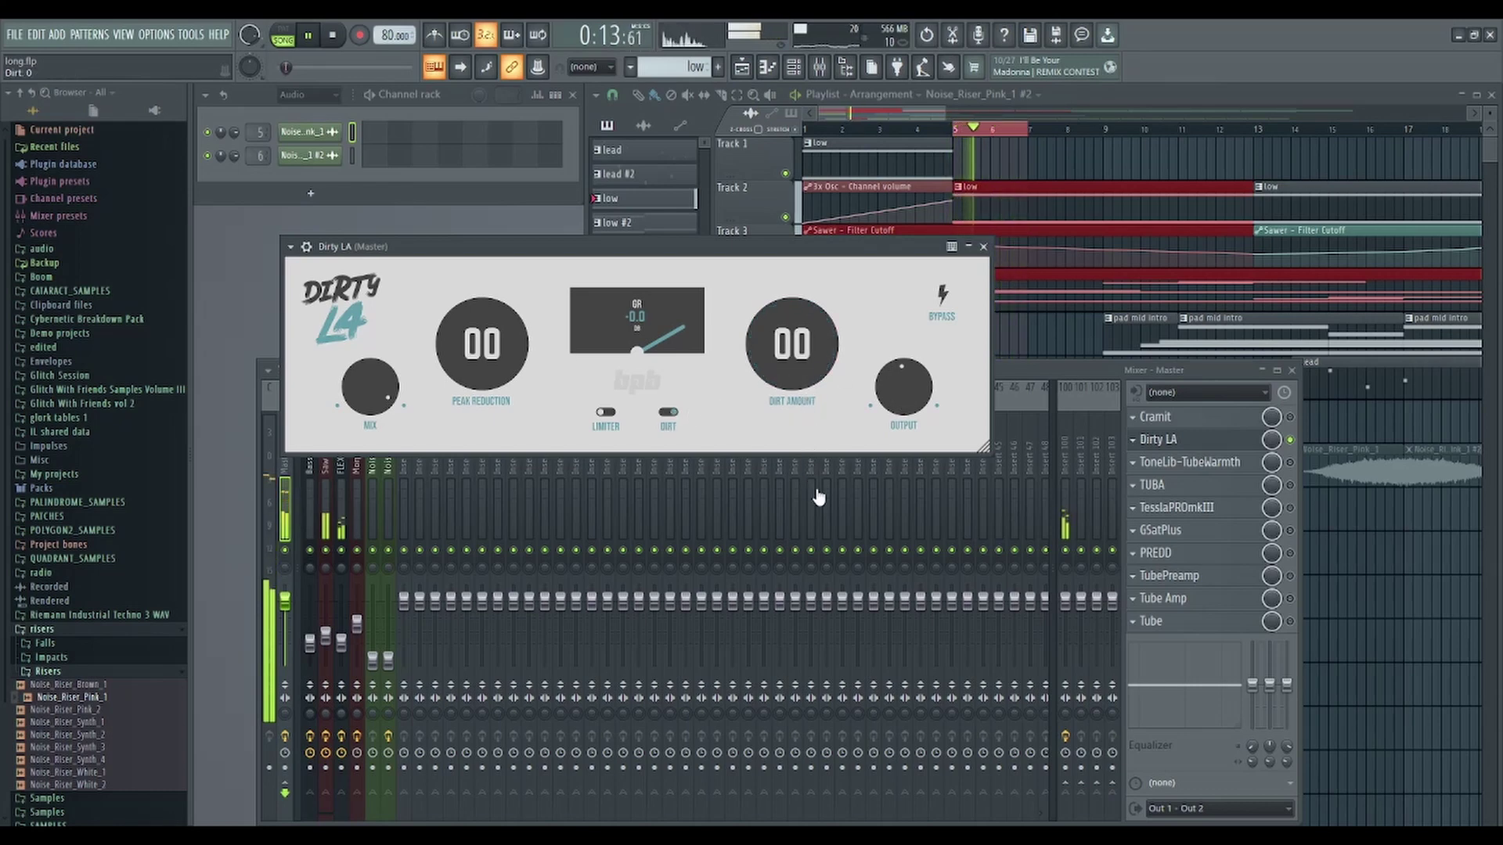
Stop playback and close the Dirty LA window
key("space")
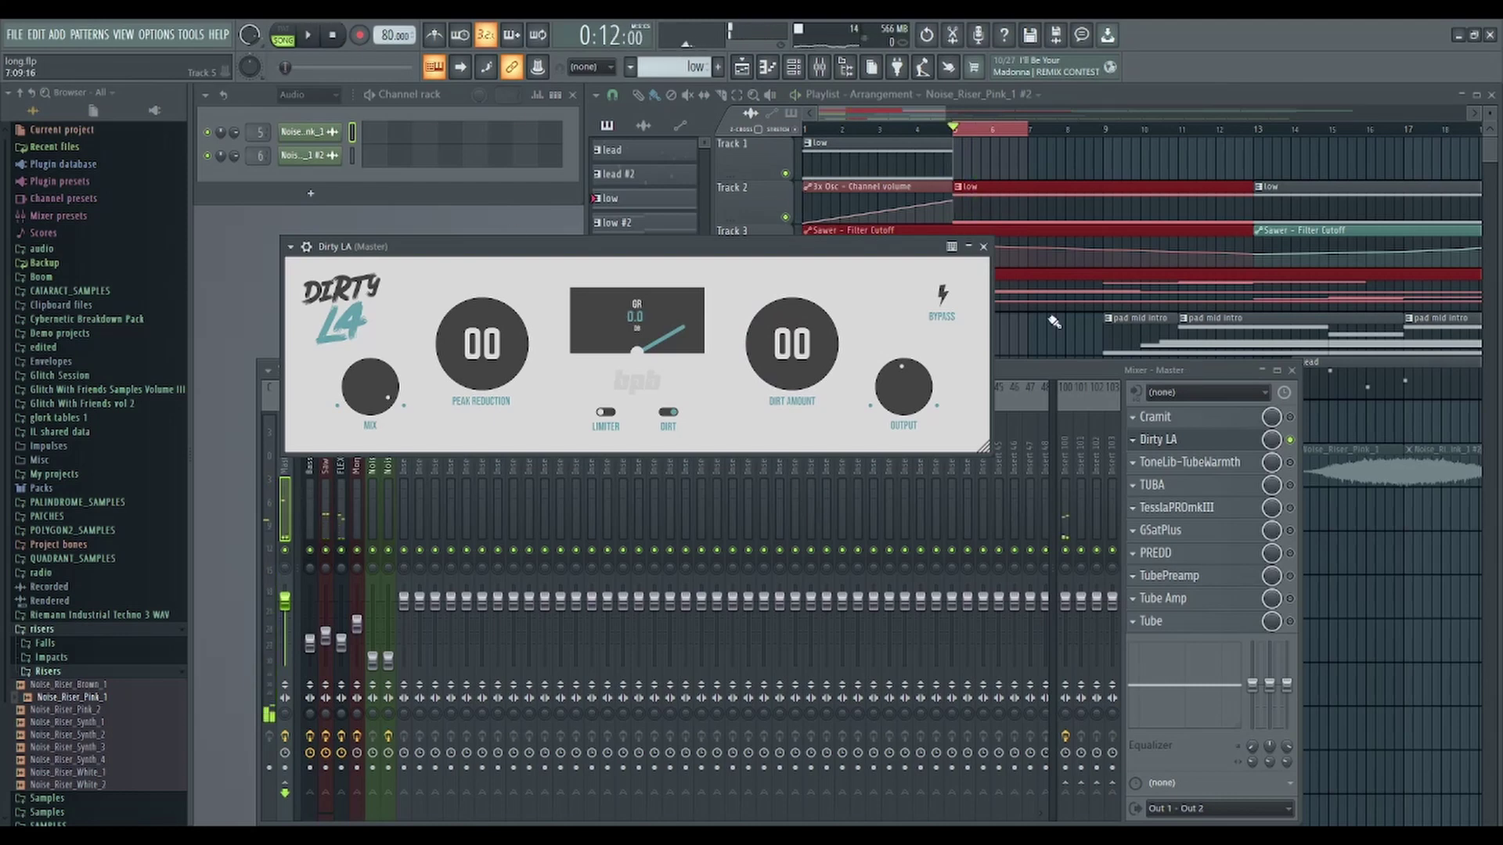
left_click(983, 249)
left_click(1264, 446)
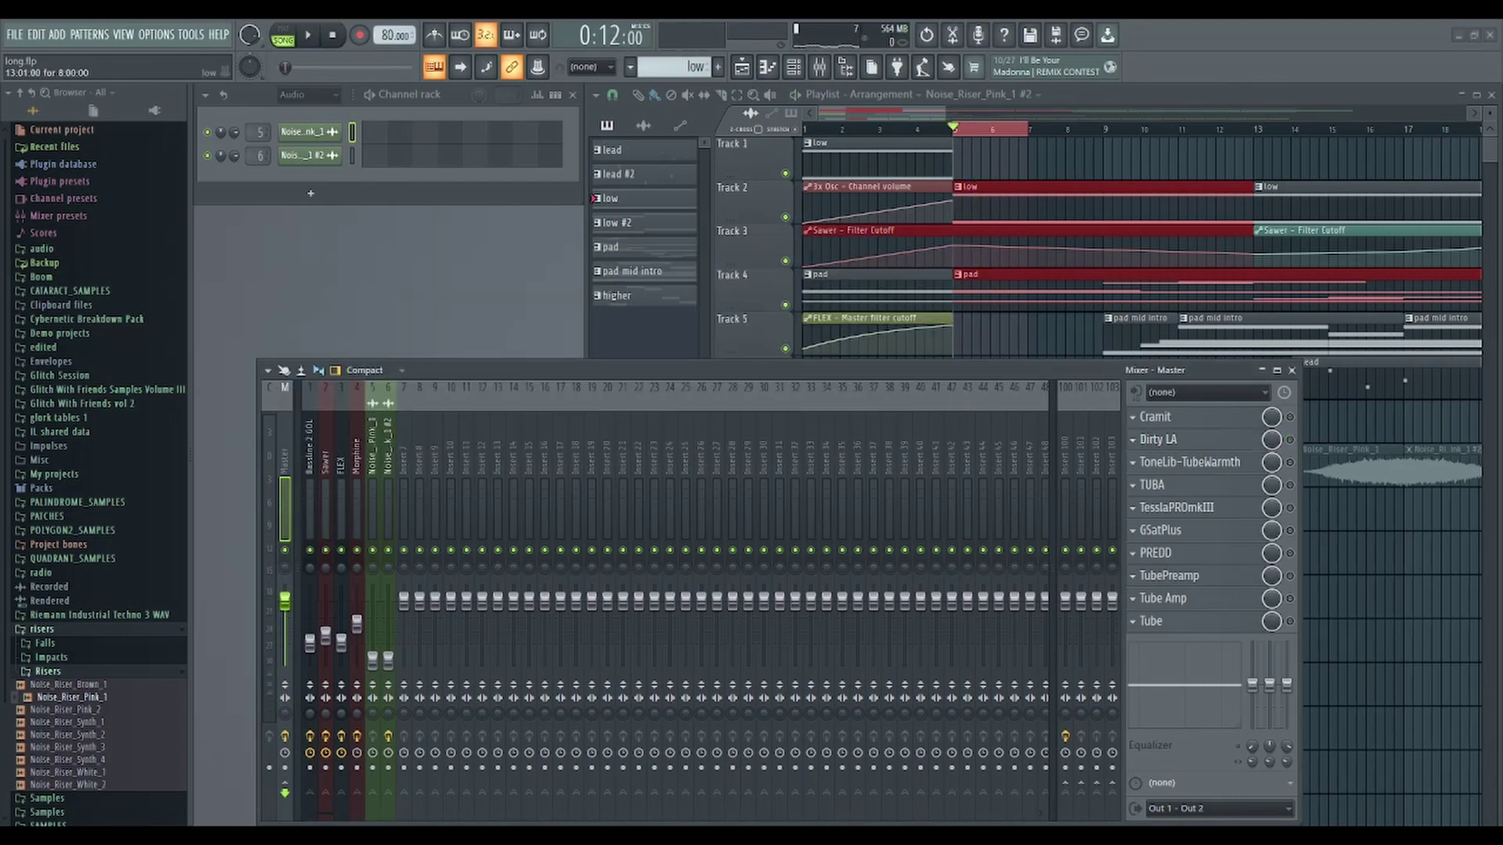
Open ToneLib TubeWarmth and enlarge its window to fill the screen
left_click(1222, 464)
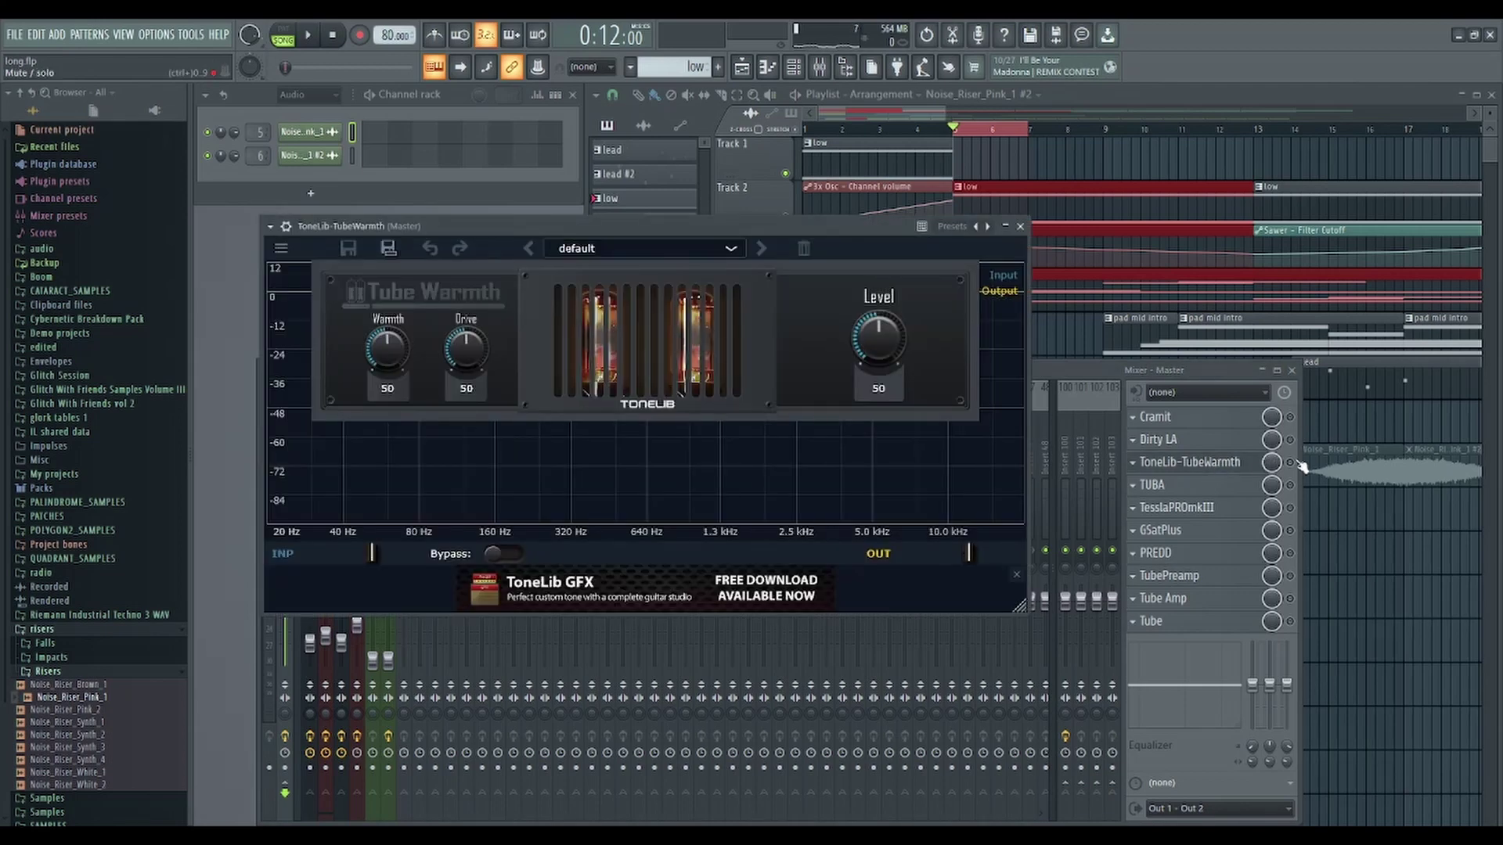
left_click(1271, 463)
left_click(806, 223)
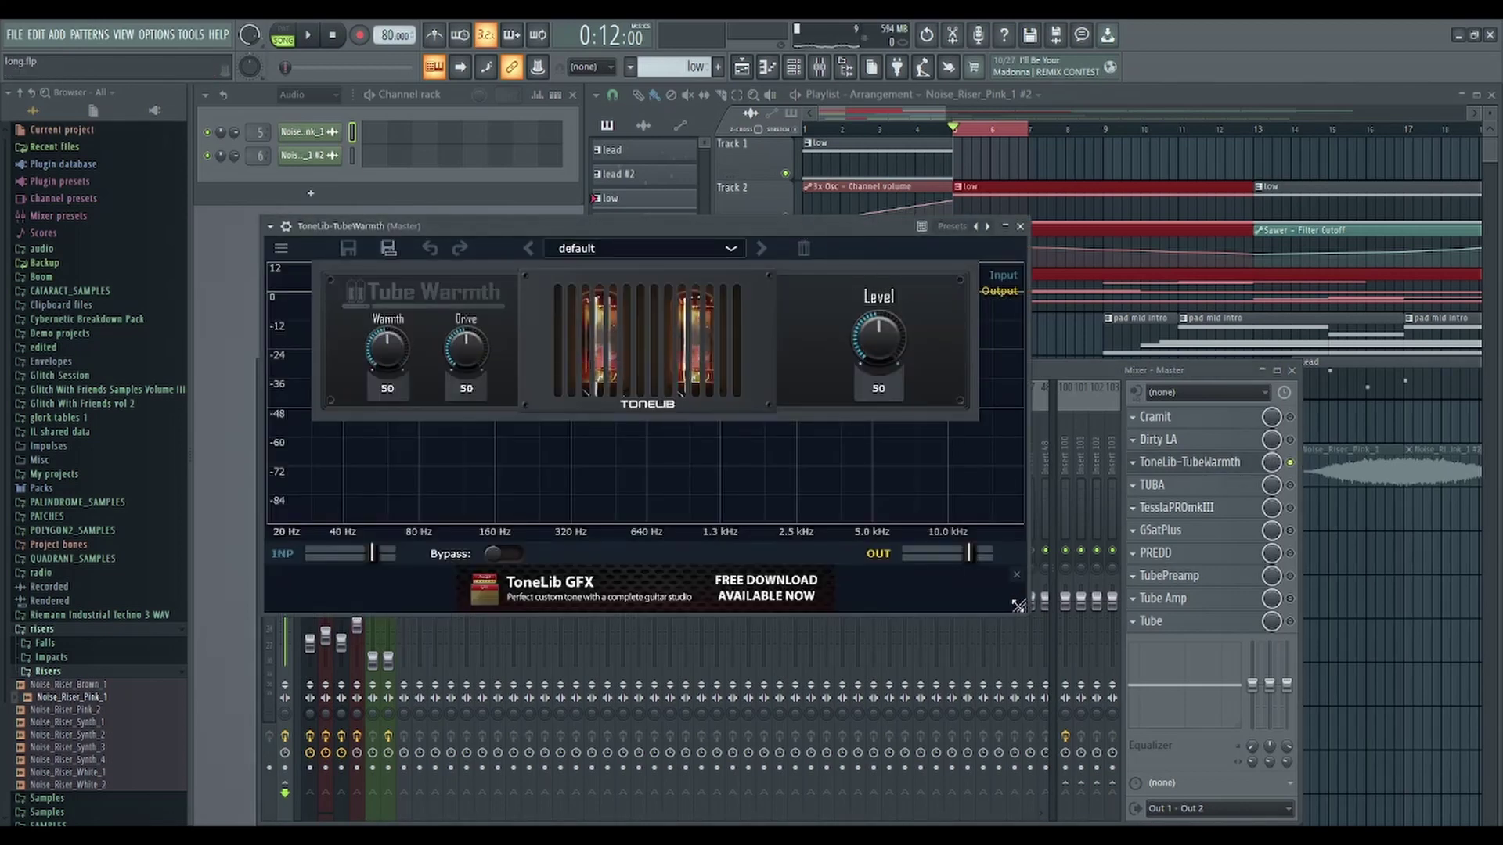
mouse_move(1014, 607)
left_mouse_down()
mouse_move(1446, 795)
mouse_move(1432, 785)
left_mouse_up()
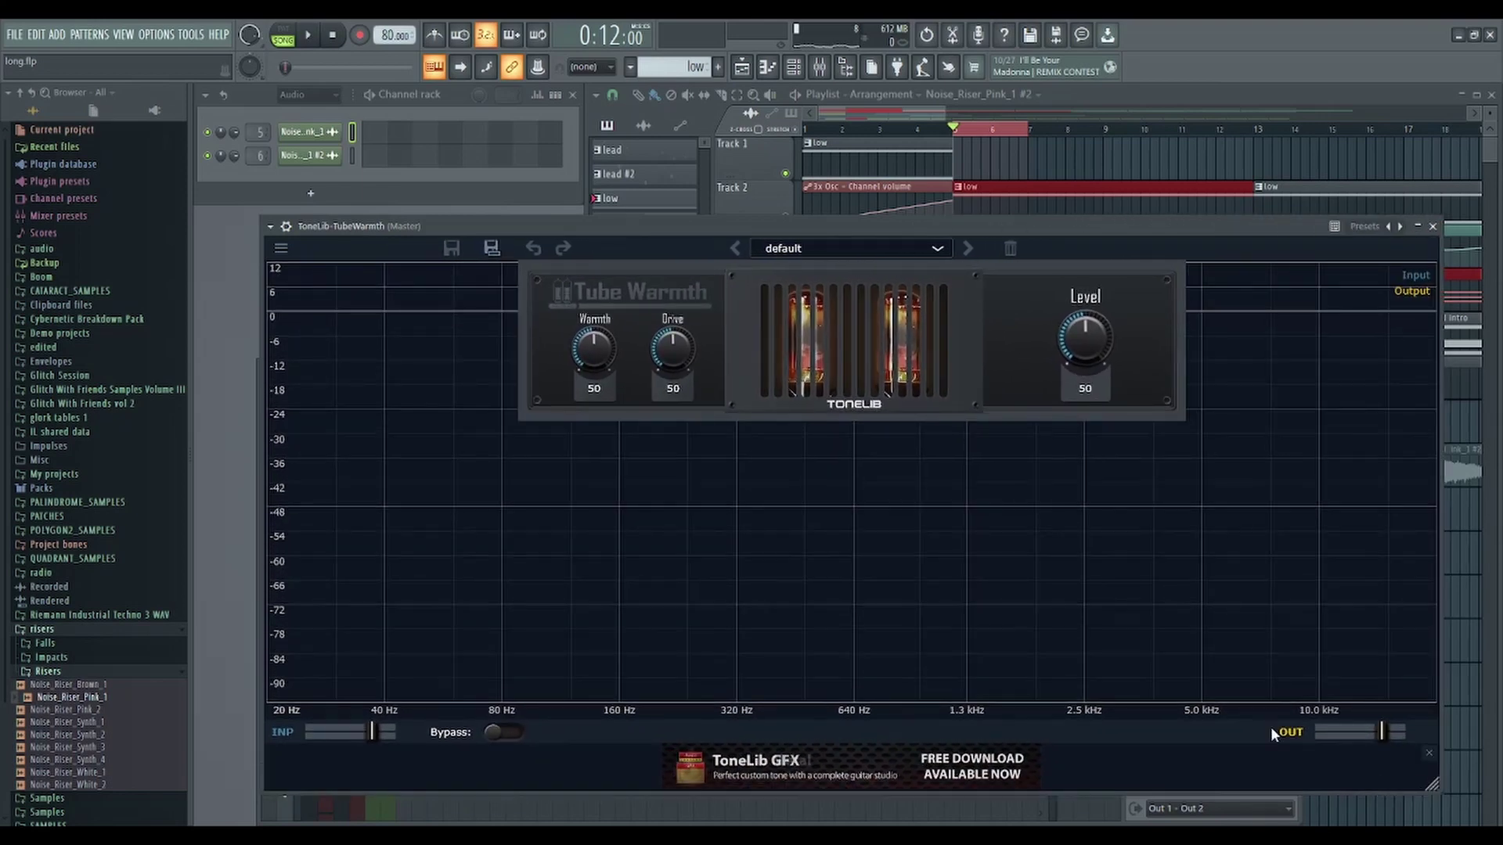
During playback, push Warmth and Drive to 100, then stop and close the window
left_click(308, 37)
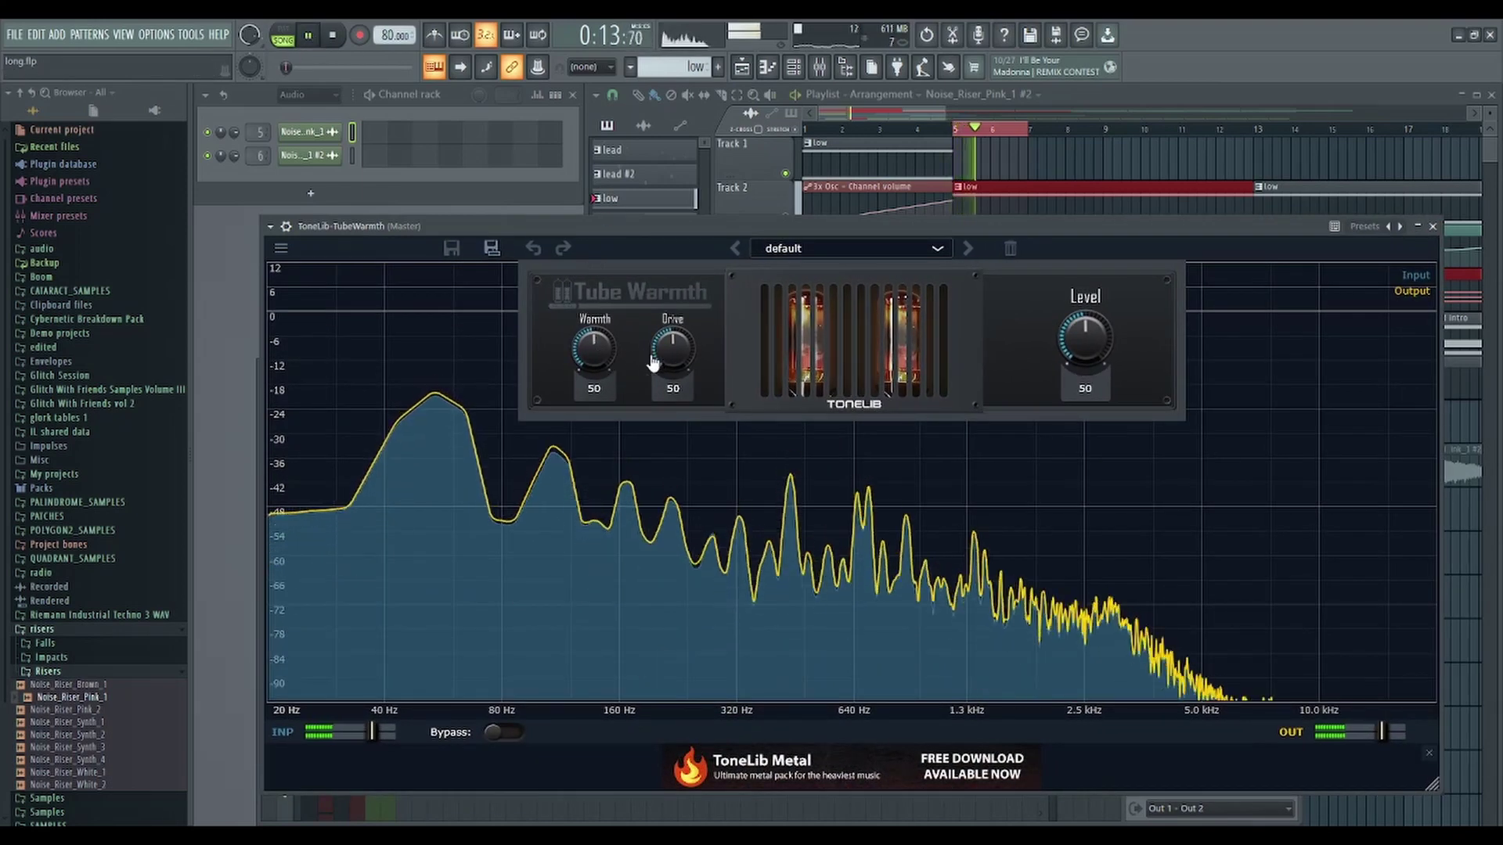
left_click_drag(612, 364, 619, 261)
left_click_drag(674, 362, 688, 261)
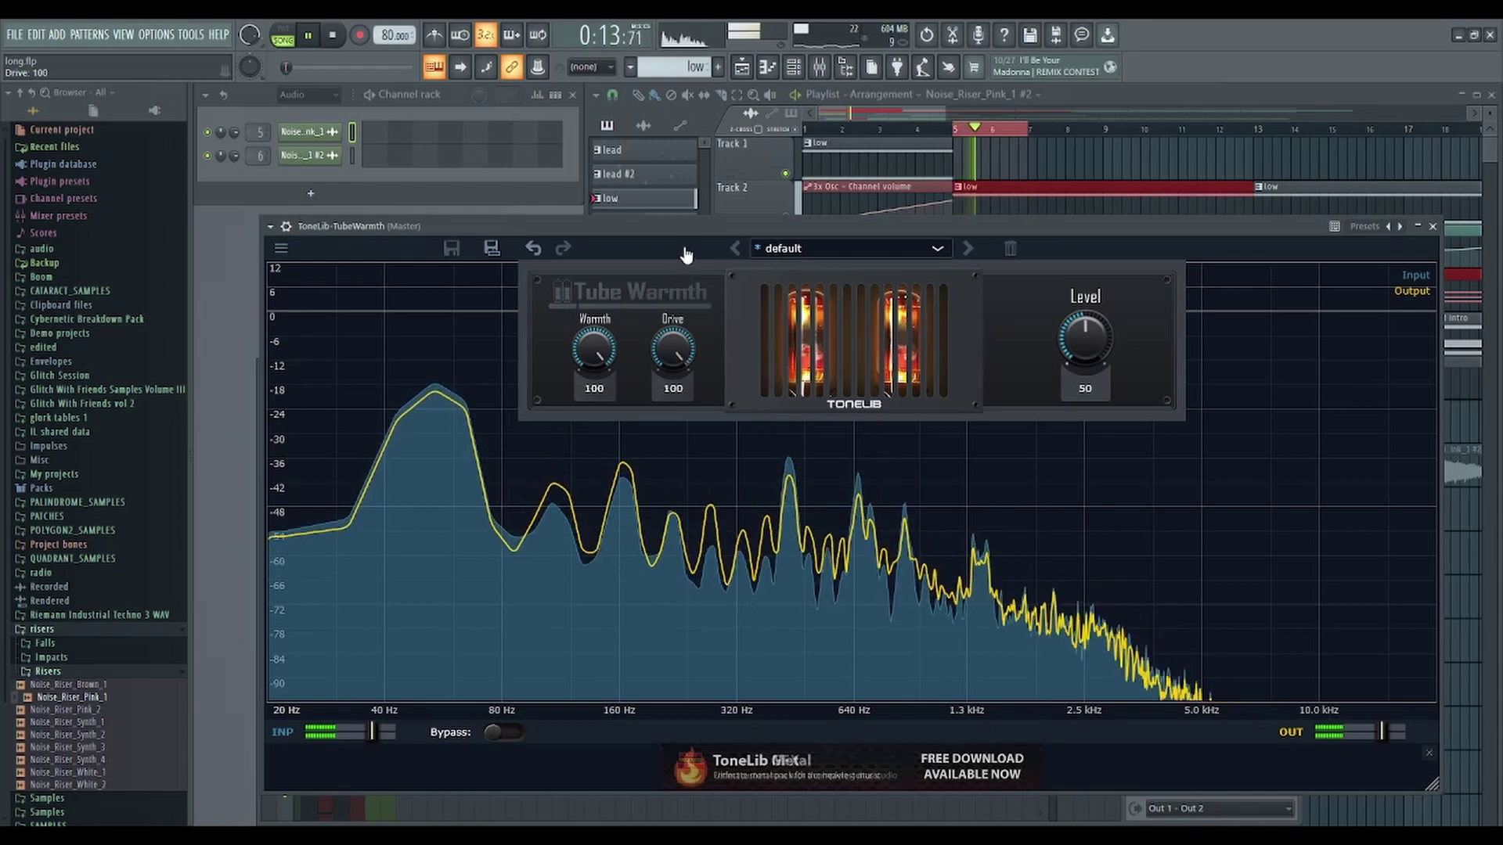
key("space")
left_click(1432, 226)
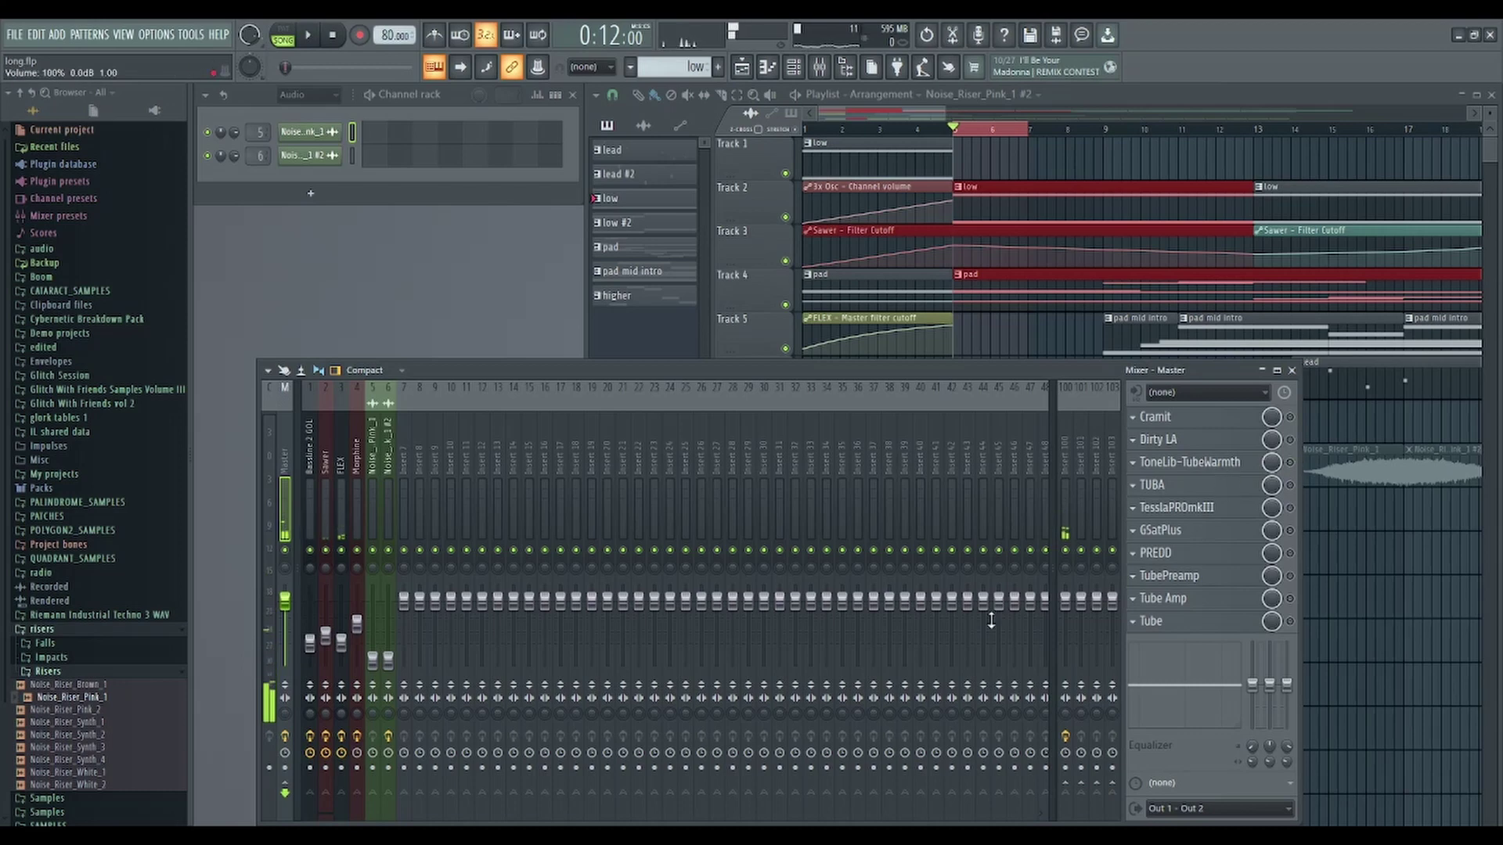
Open TUBA and, during playback, sweep LEVEL between 10 and 20 dB, settling at 14 dB
left_click(1264, 494)
left_click(394, 268)
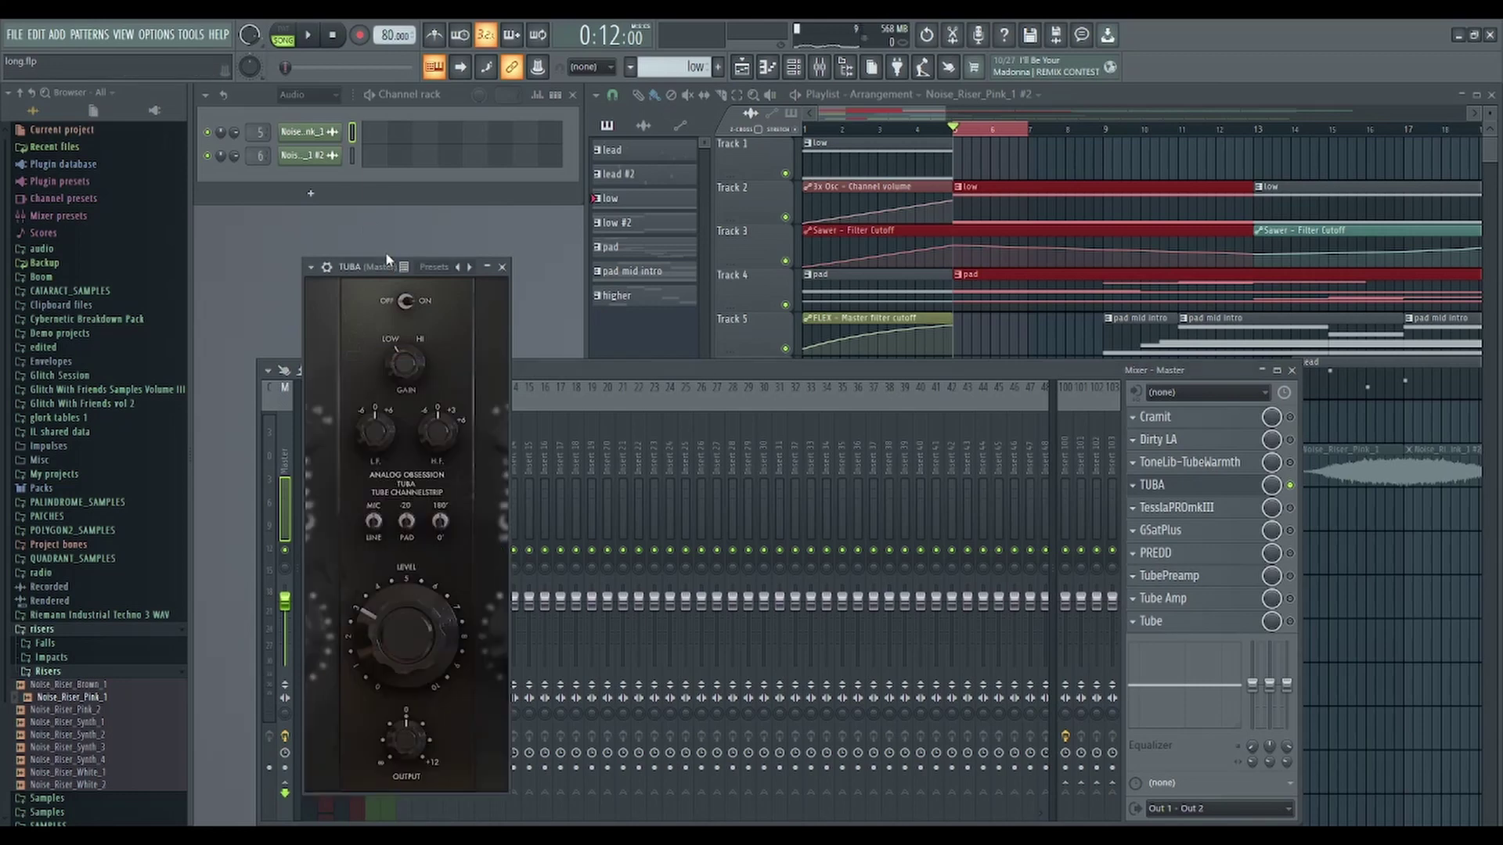
left_click(310, 38)
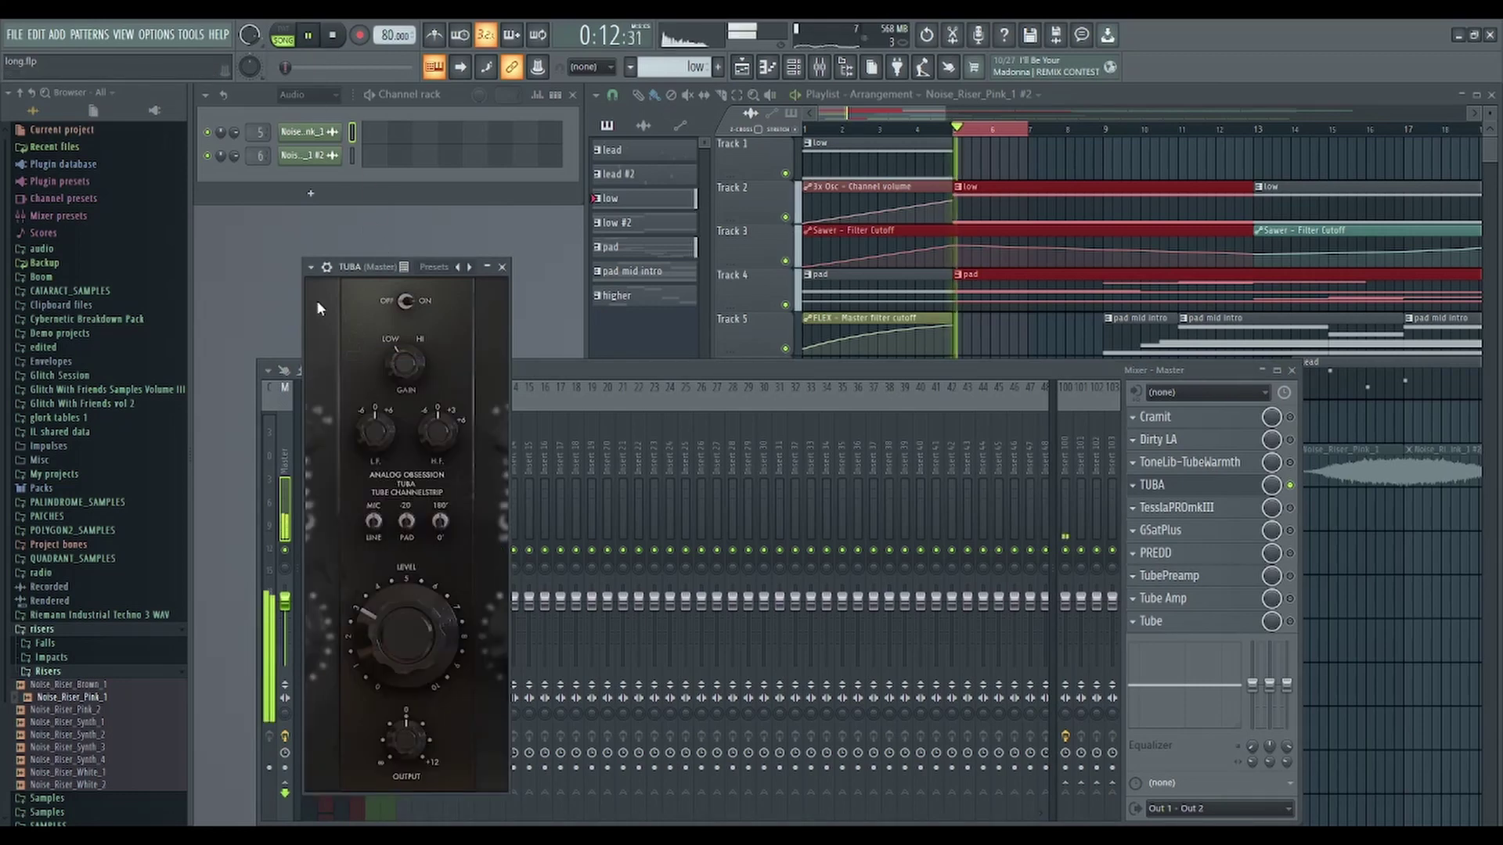
left_click_drag(385, 656, 435, 434)
left_click_drag(417, 651, 442, 525)
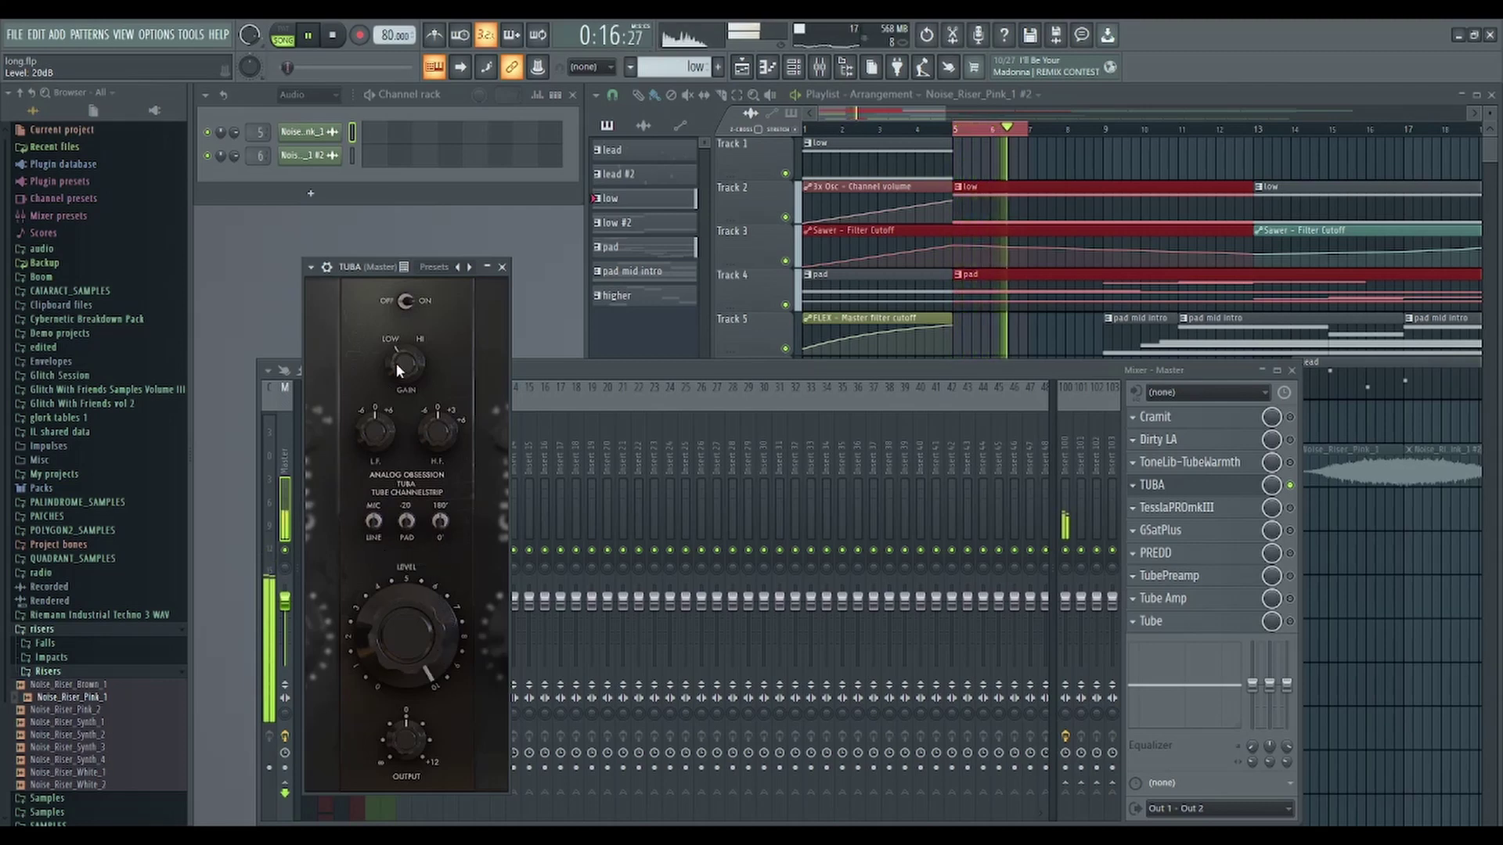
mouse_move(416, 657)
left_mouse_down()
mouse_move(417, 751)
mouse_move(405, 705)
left_mouse_up()
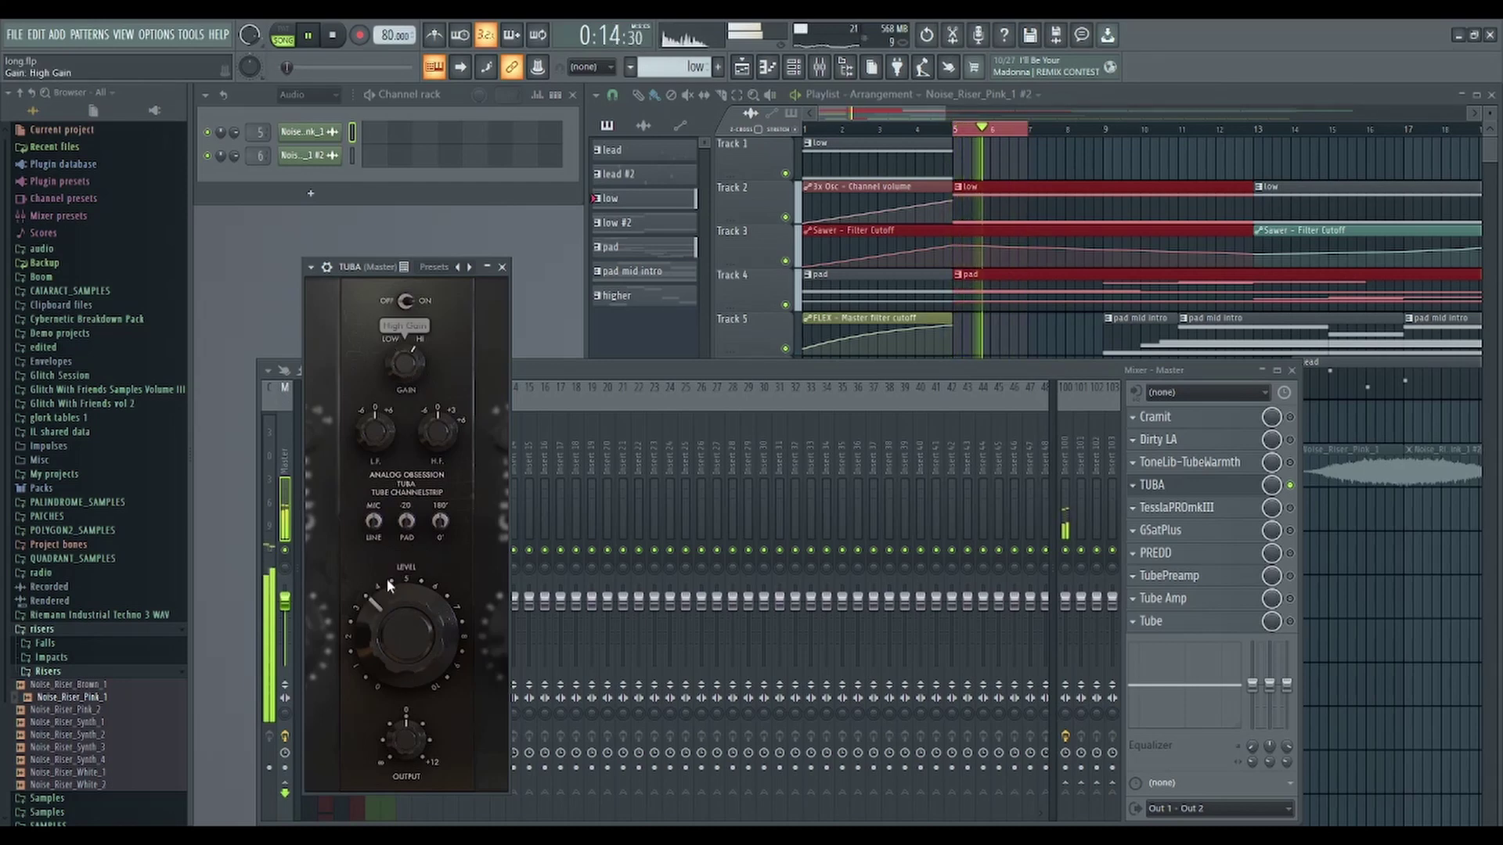
mouse_move(390, 643)
left_mouse_down()
mouse_move(448, 349)
mouse_move(447, 587)
left_mouse_up()
left_click(337, 39)
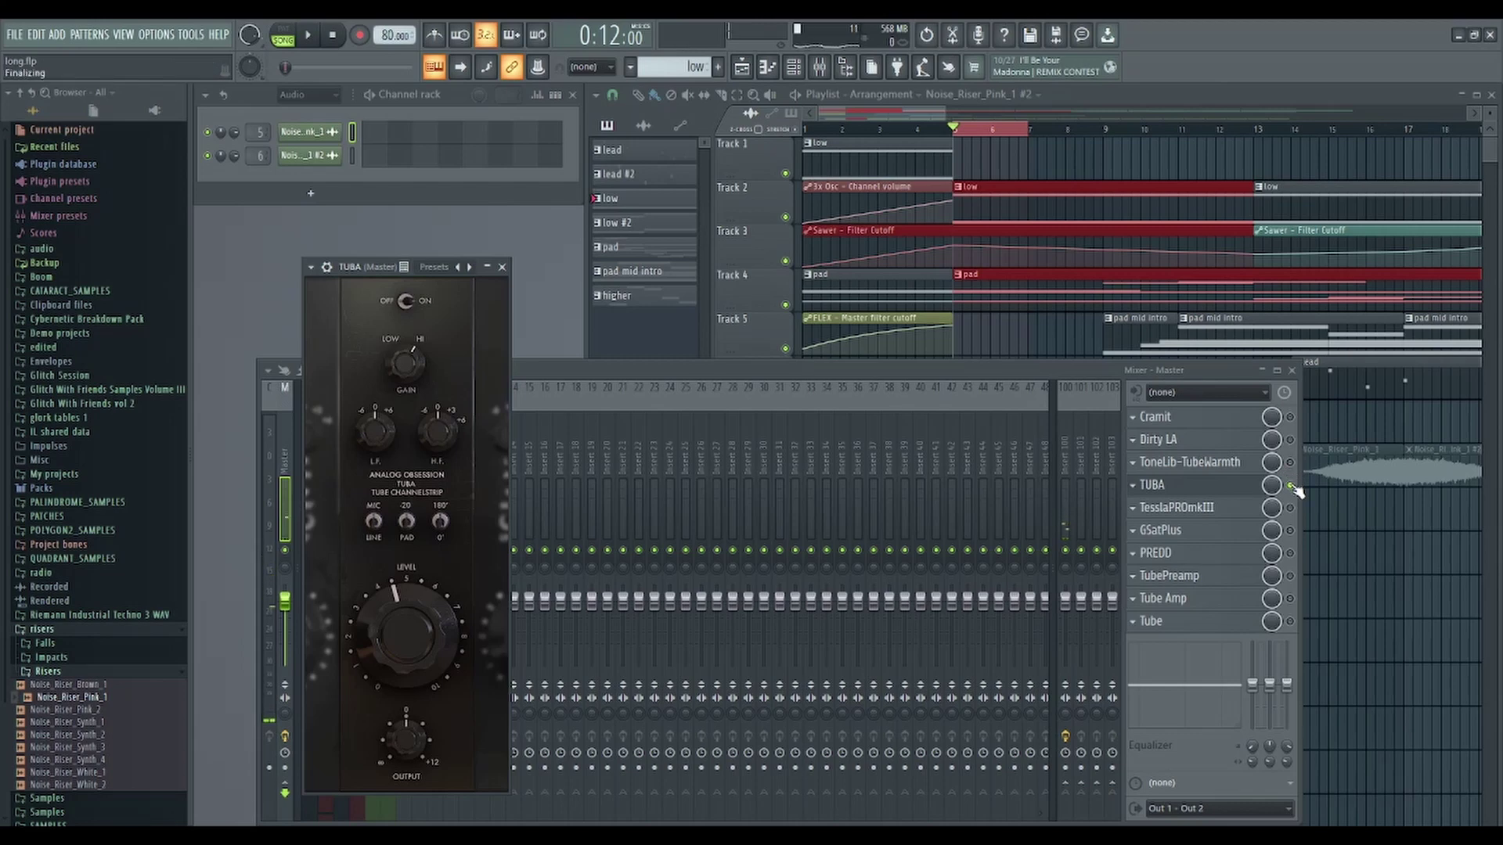
left_click(1295, 491)
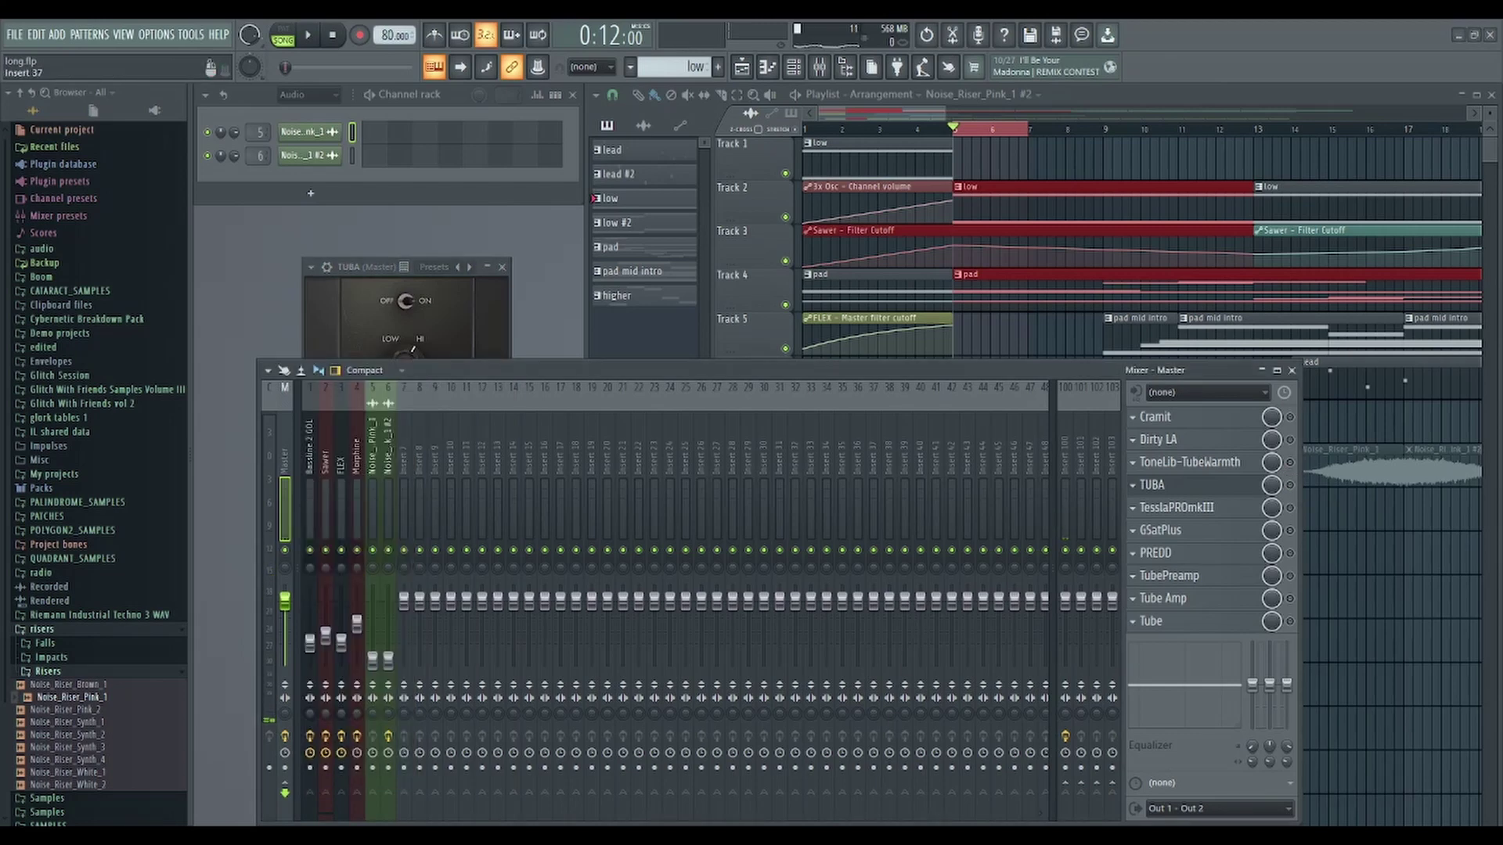
Close TUBA and bring the TesslaPROmkIII window to the front
left_click(1174, 483)
left_click(1198, 512)
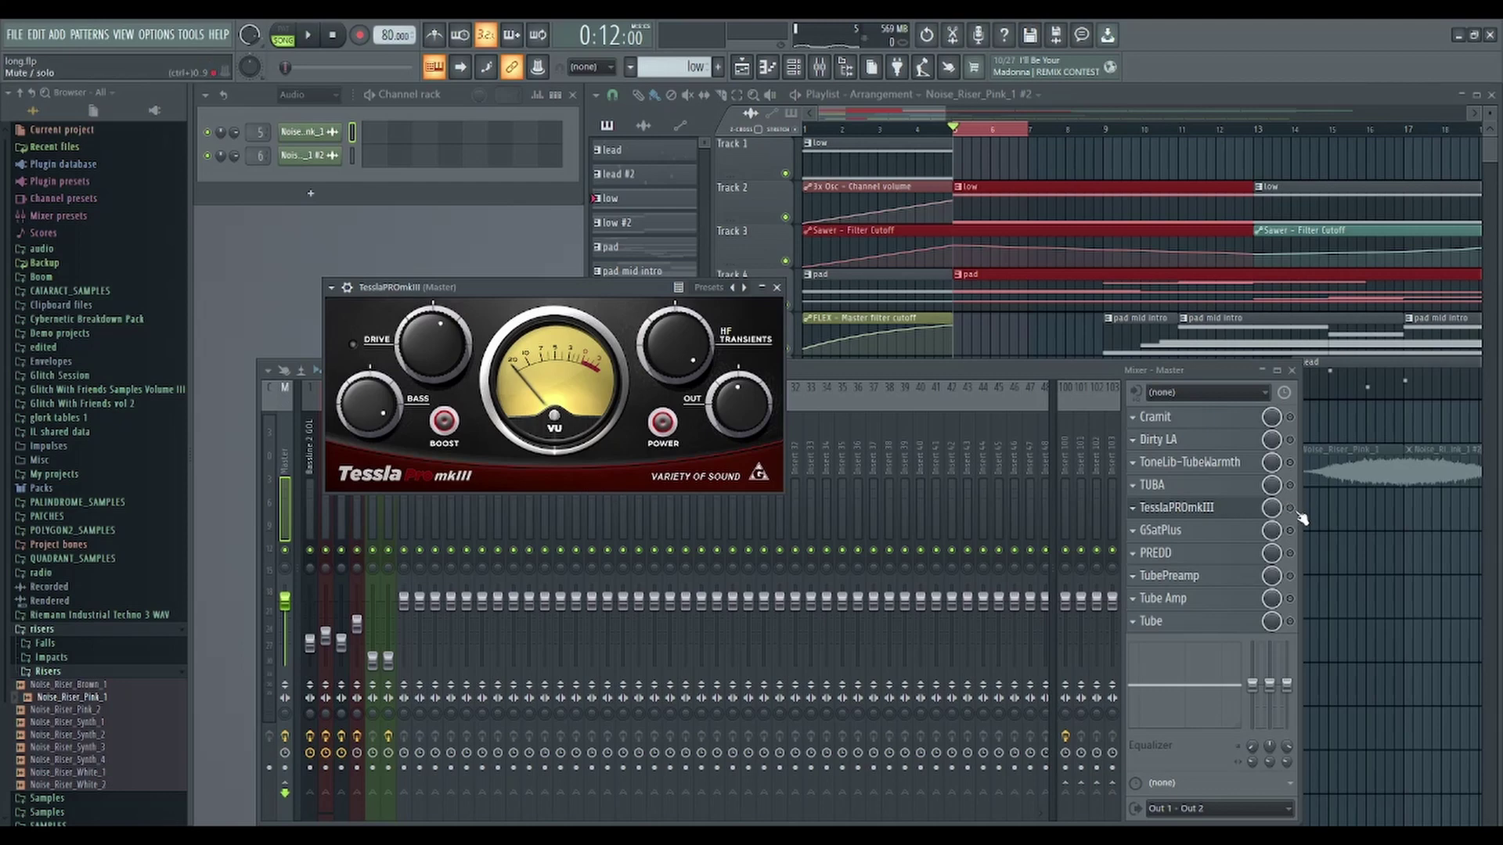
left_click(731, 373)
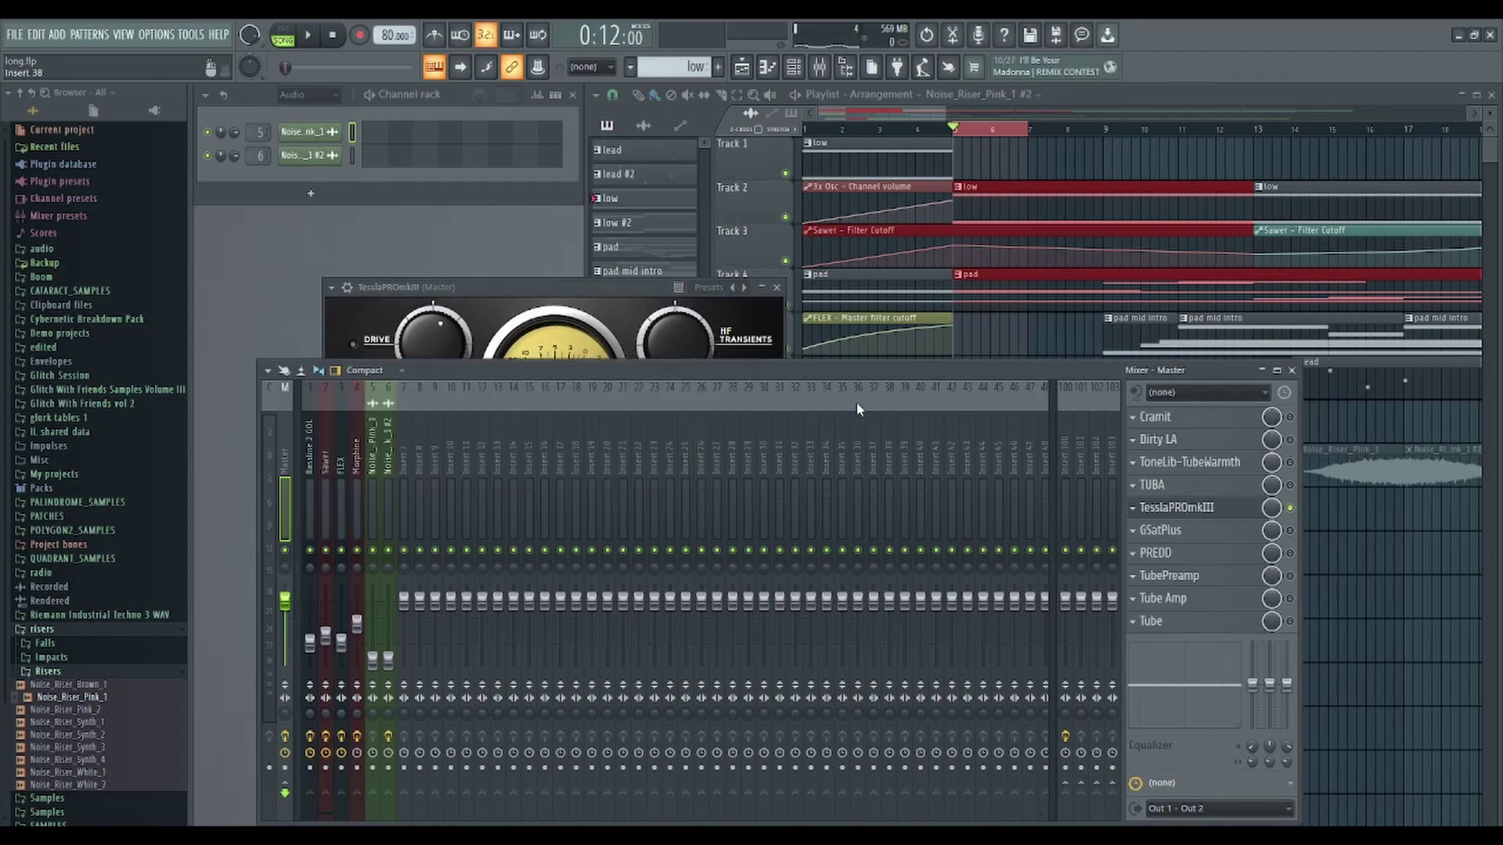
left_click(577, 303)
During playback, settle Drive at 0.65 and lower HF Transients, then stop and close
left_click(311, 35)
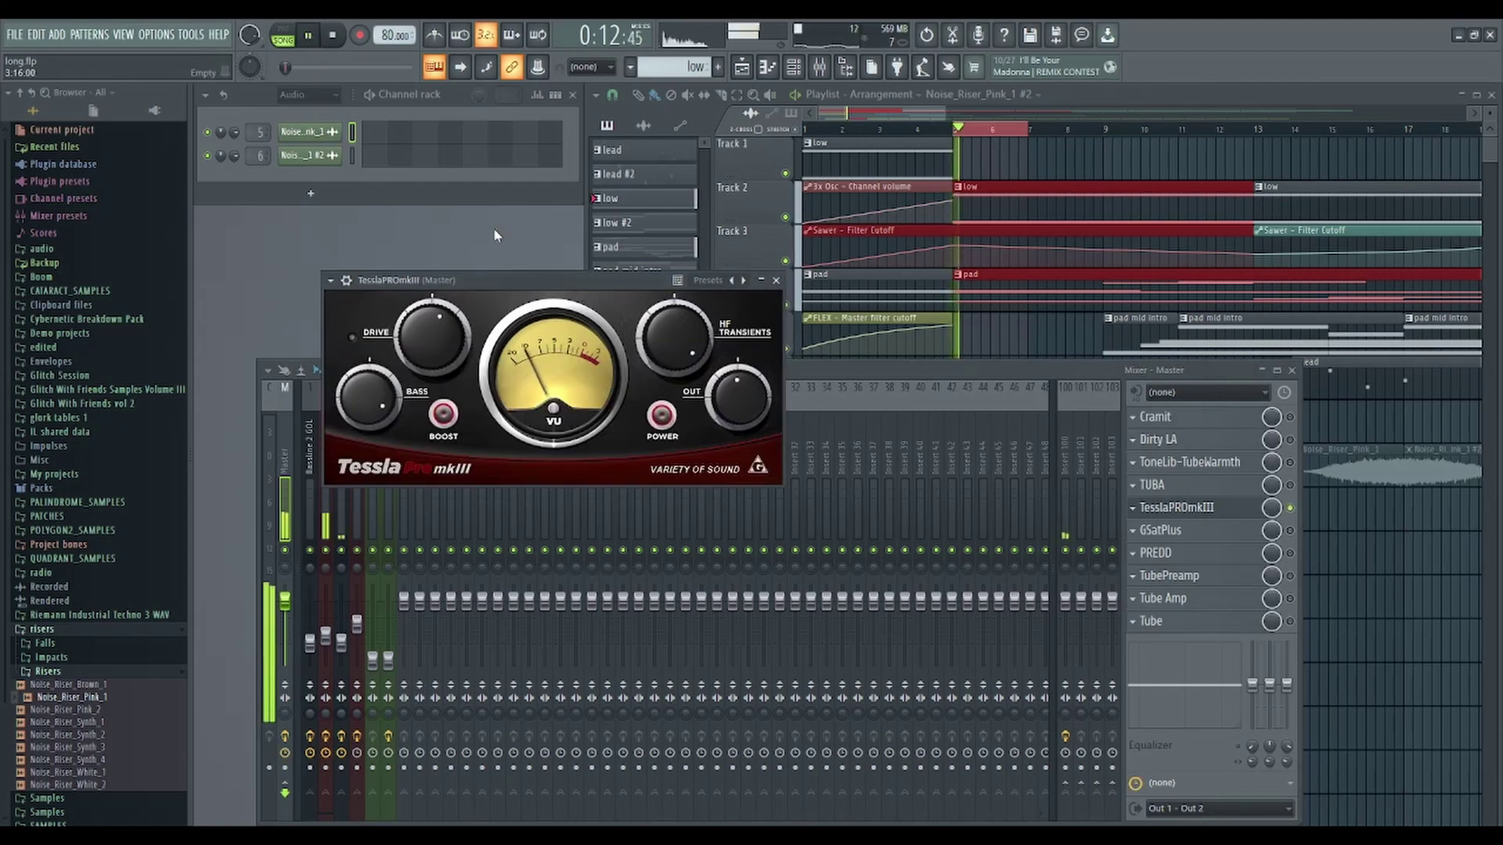
left_click_drag(432, 333, 433, 290)
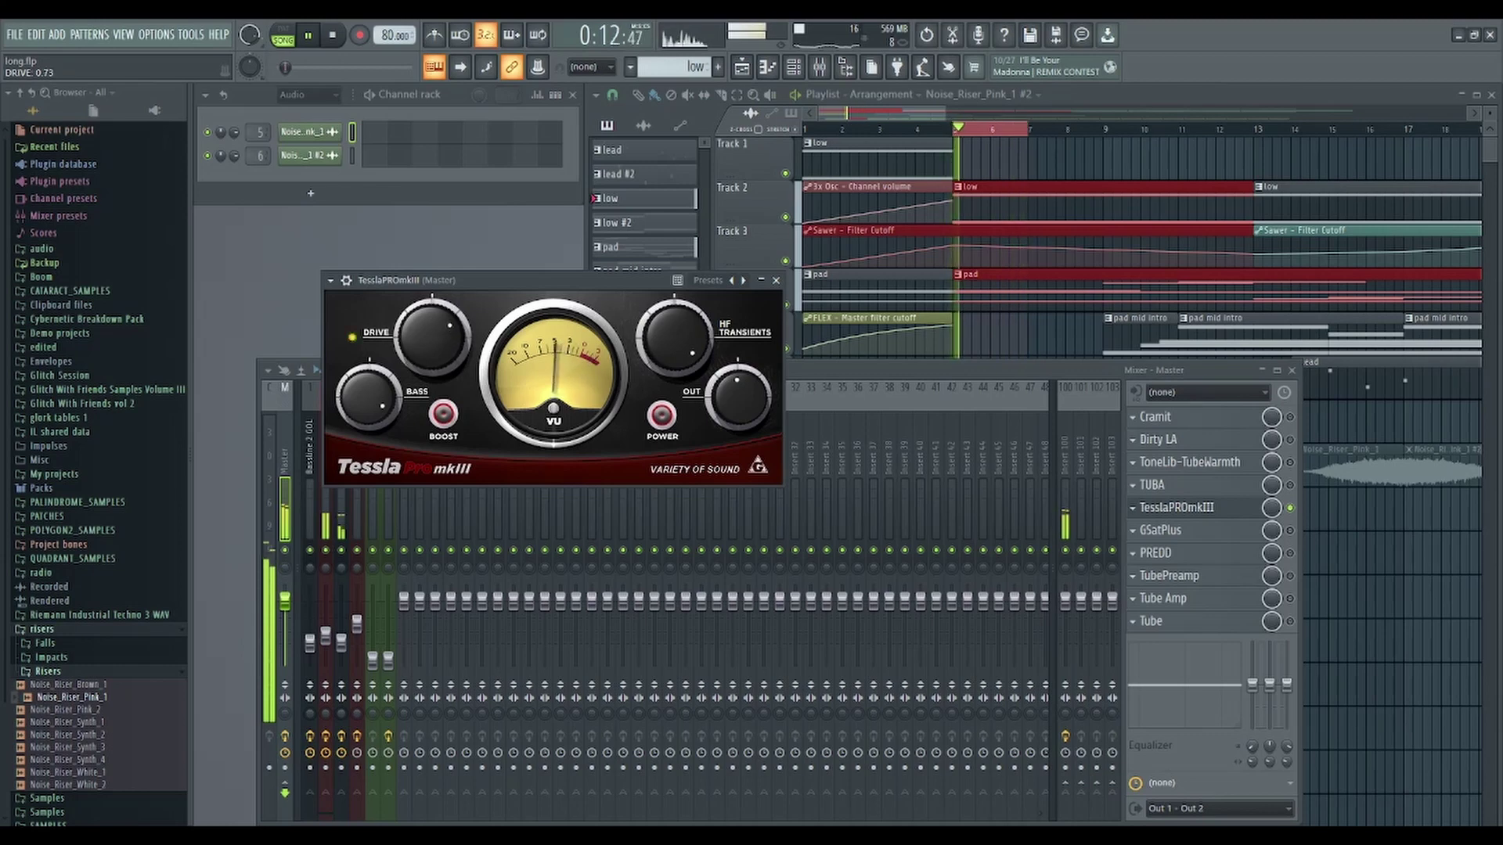
left_click_drag(433, 335, 432, 358)
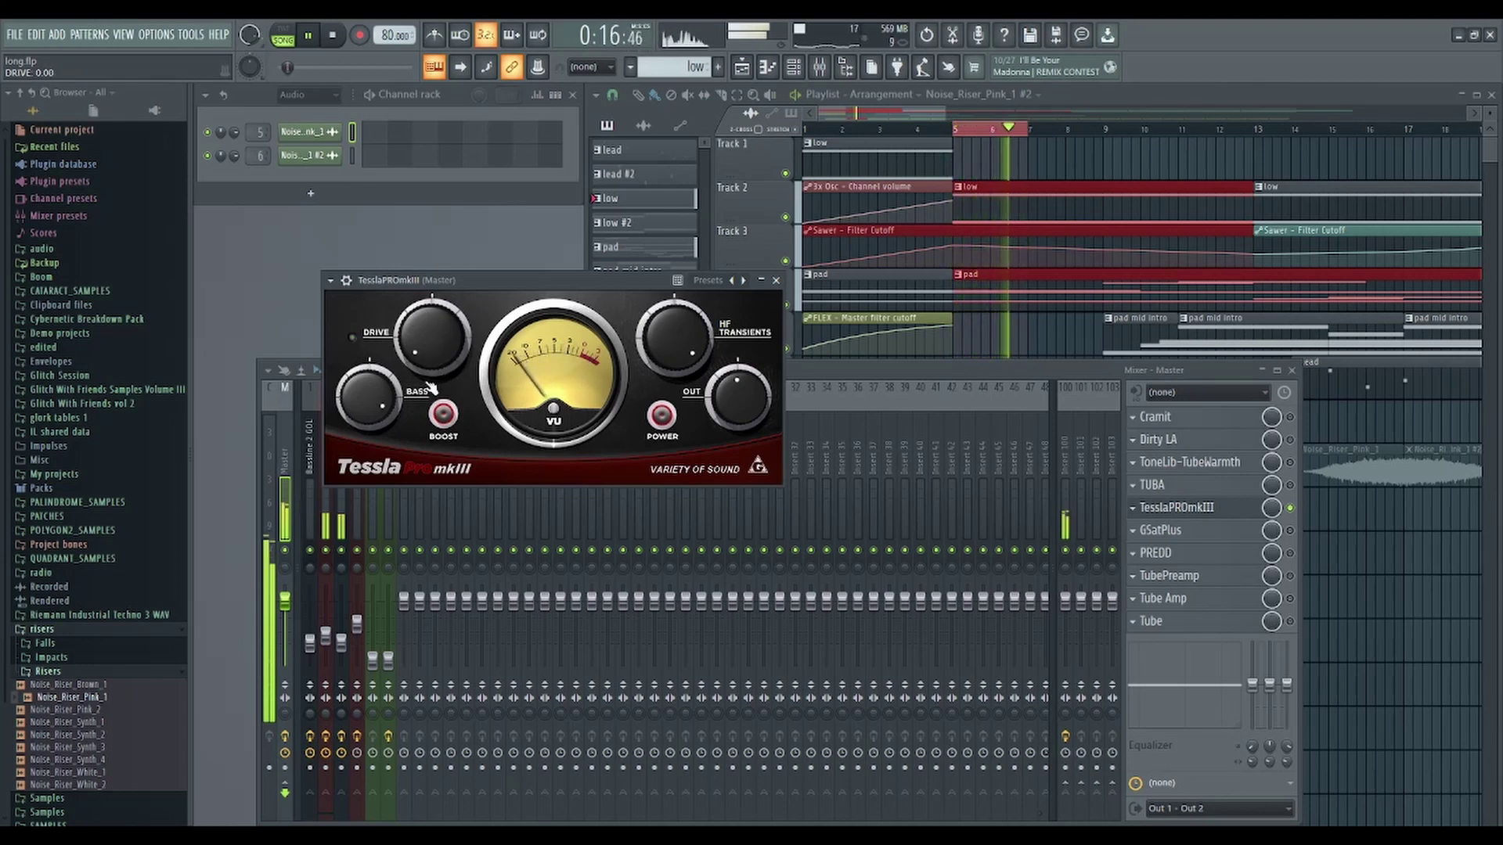
left_click_drag(456, 369, 456, 351)
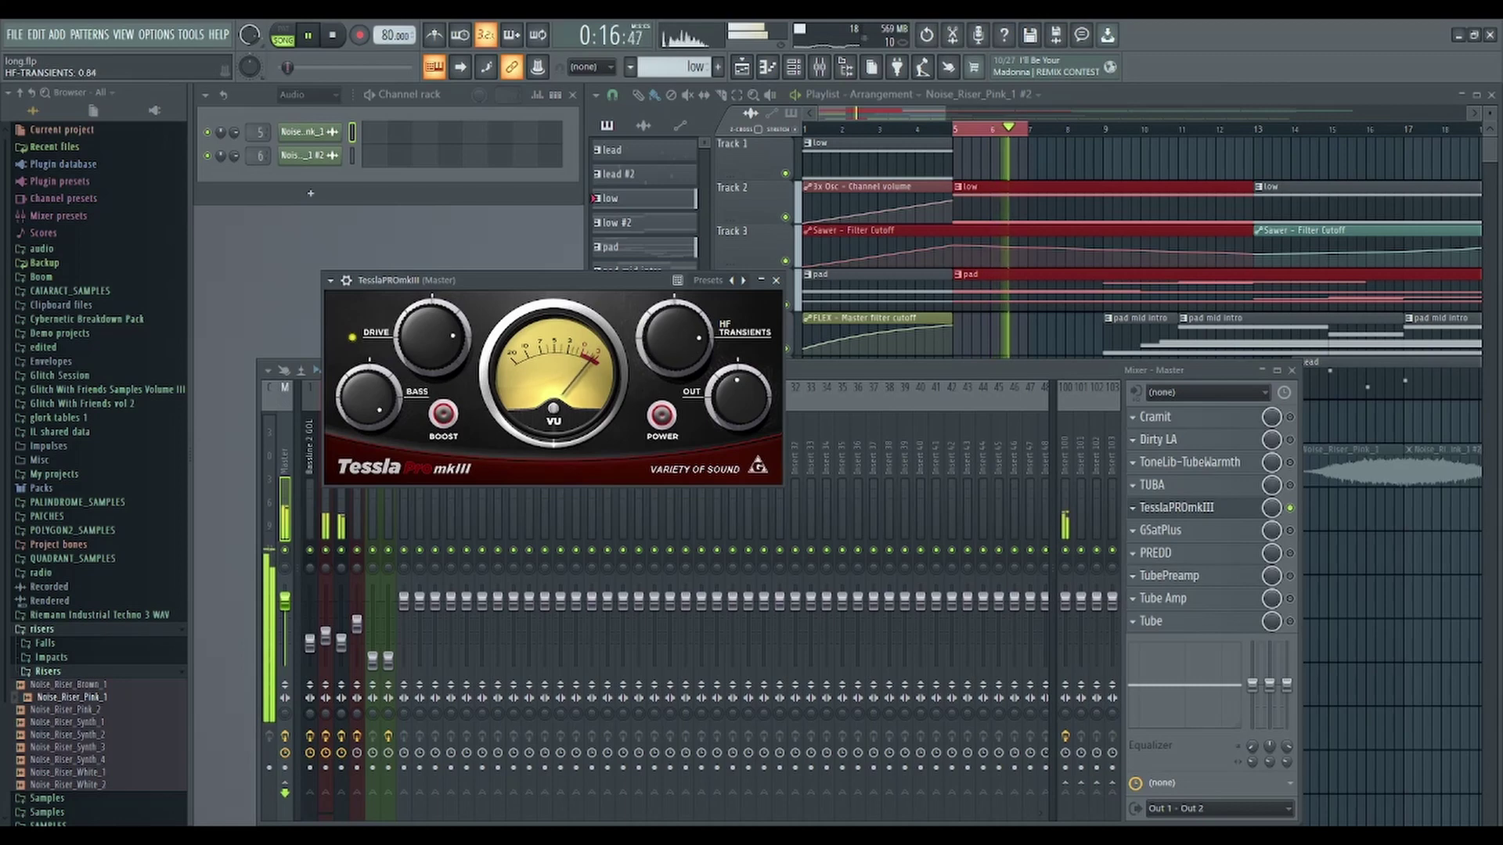
left_click_drag(675, 335, 675, 375)
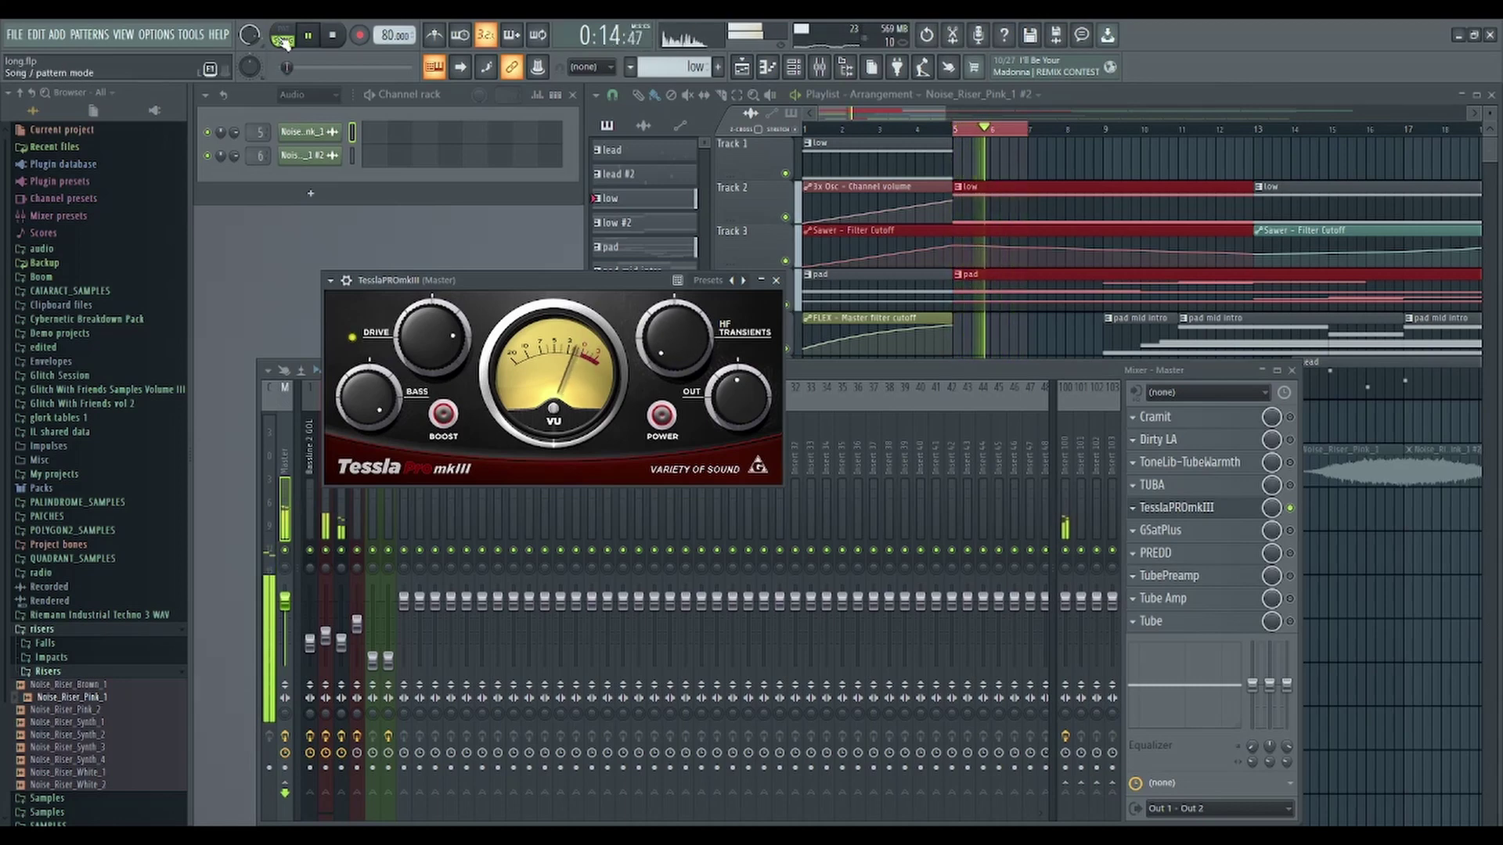
key("space")
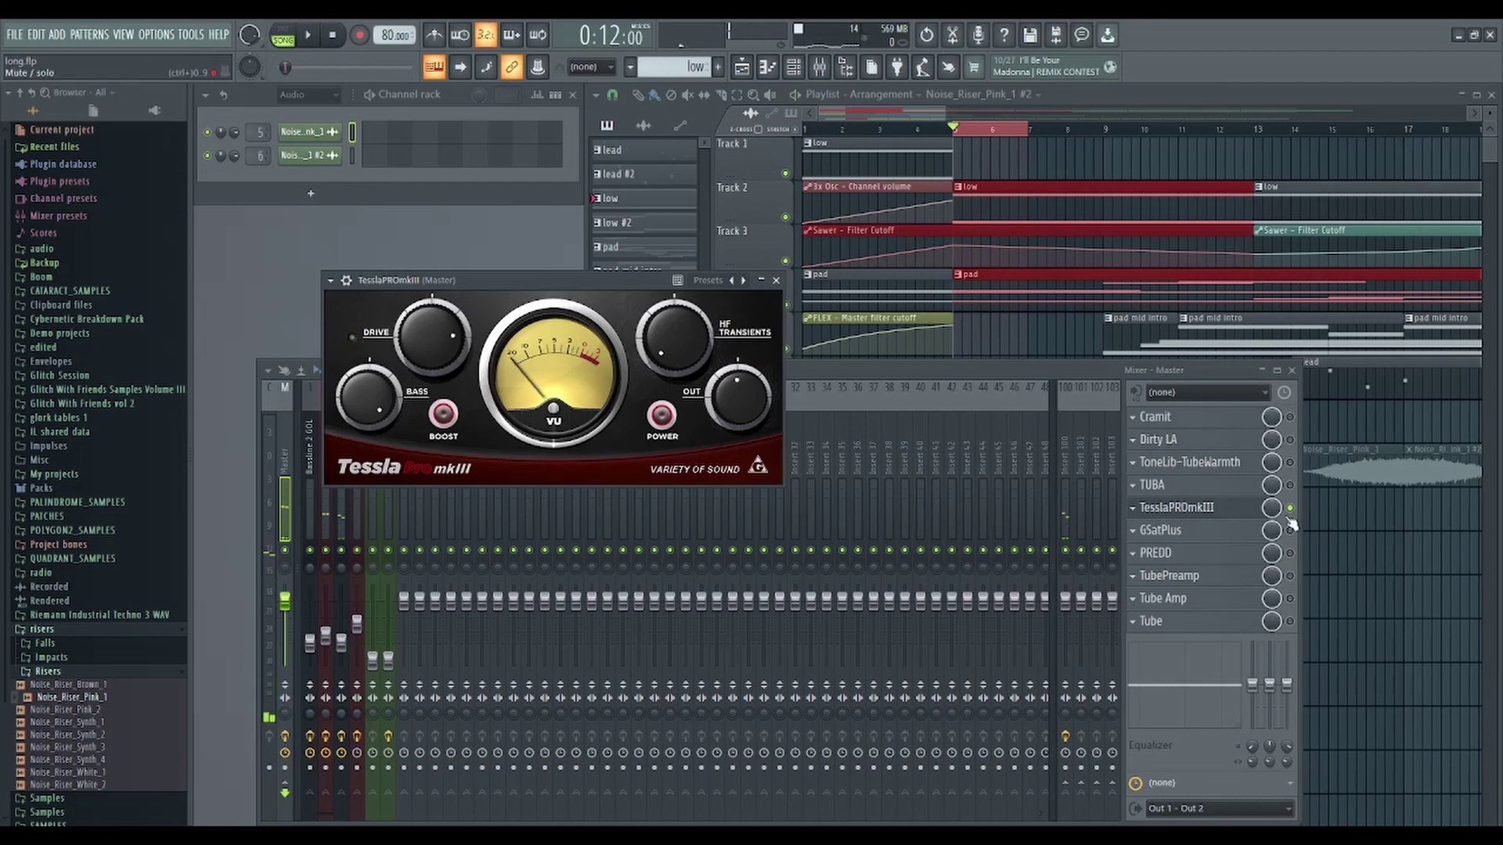
left_click(1257, 509)
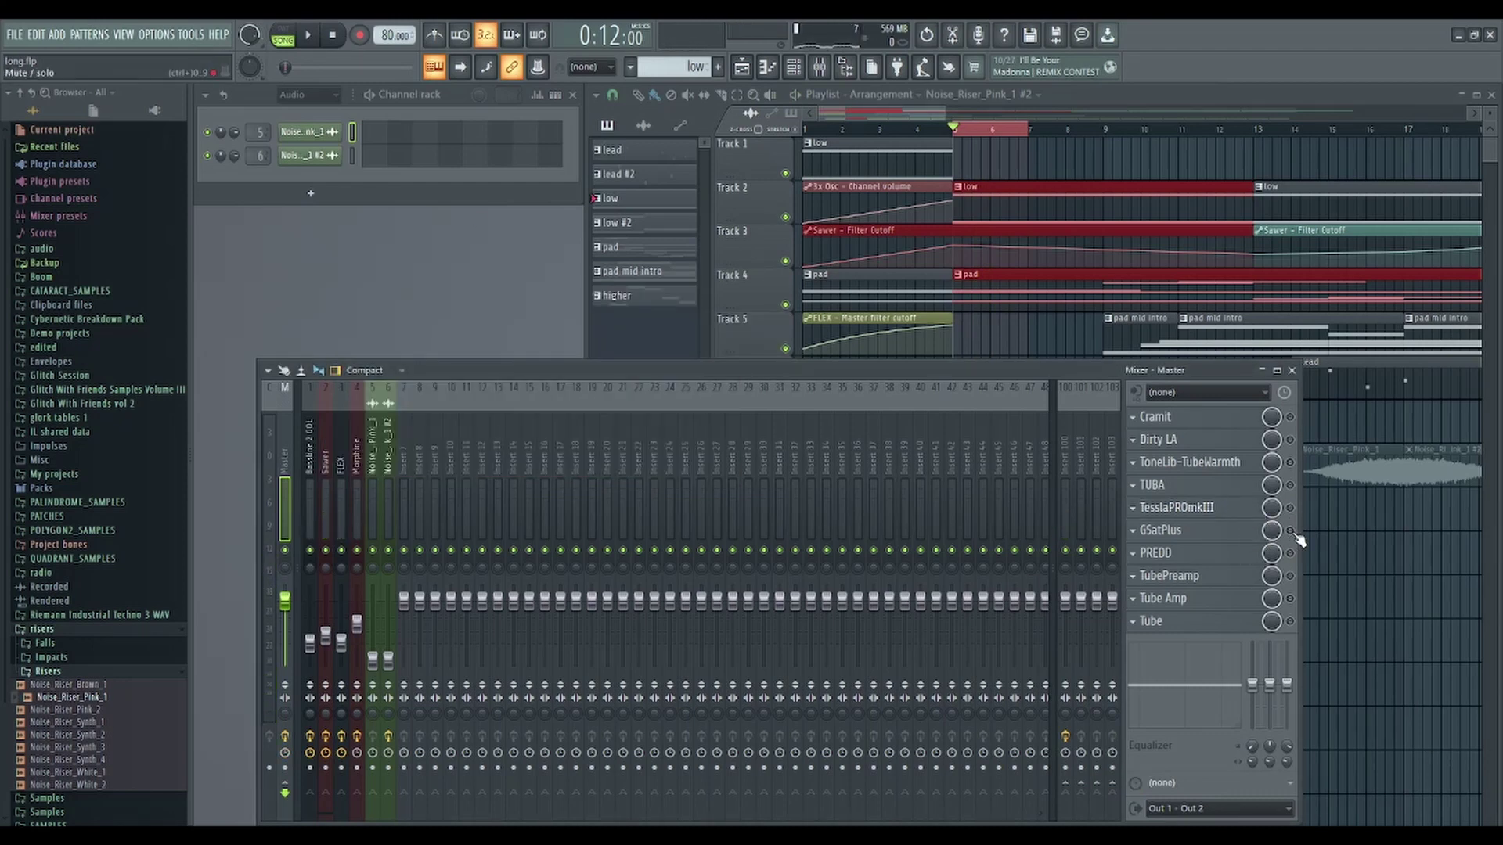
Enable GSatPlus, reposition its window, and turn on 2x oversampling
left_click(1240, 535)
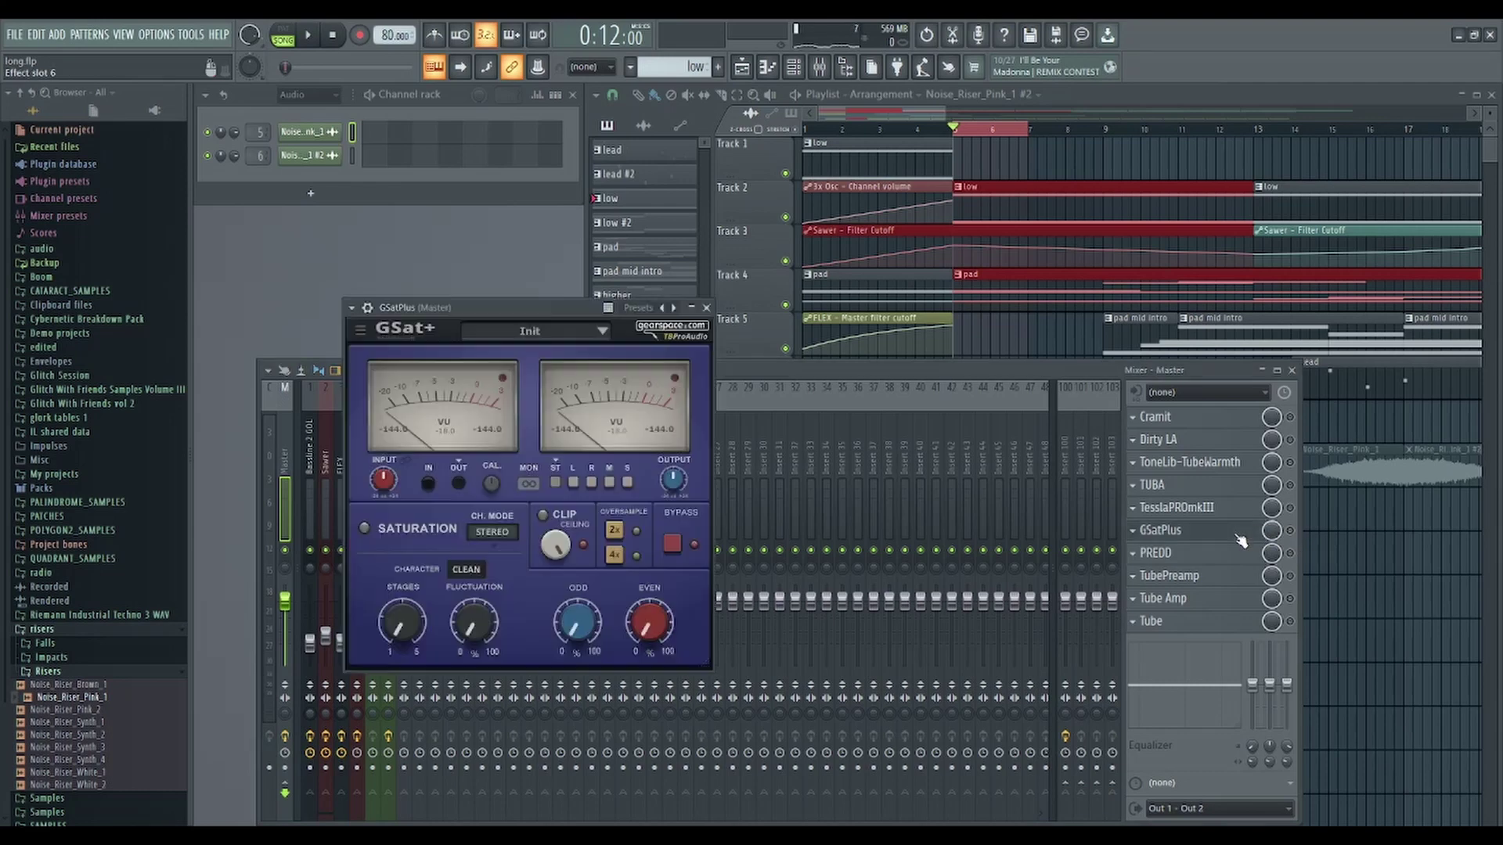
left_click(1291, 532)
mouse_move(552, 307)
left_mouse_down()
mouse_move(710, 292)
mouse_move(705, 274)
left_mouse_up()
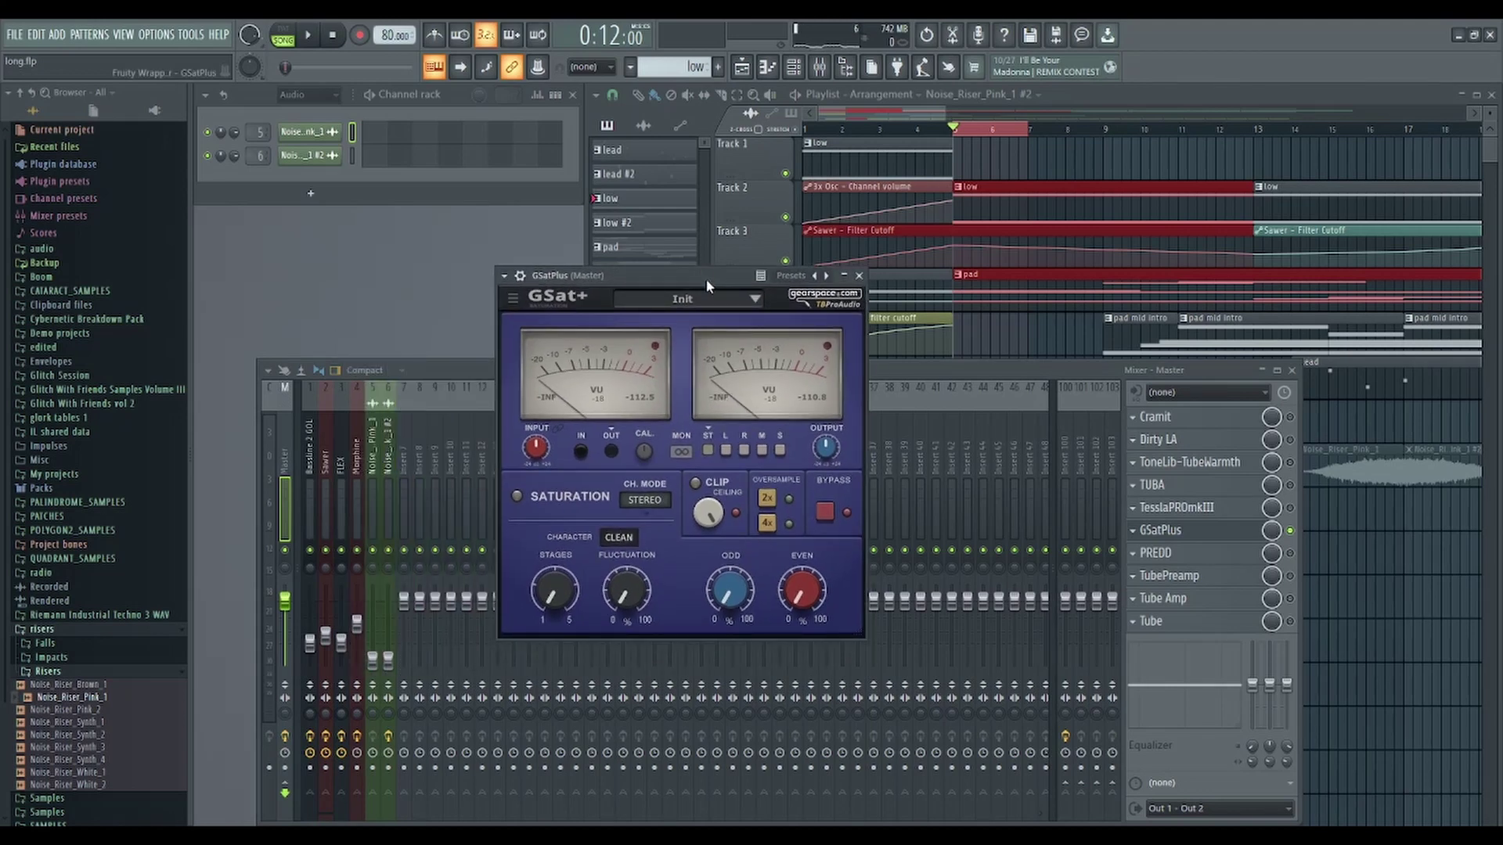
left_click_drag(703, 270, 702, 264)
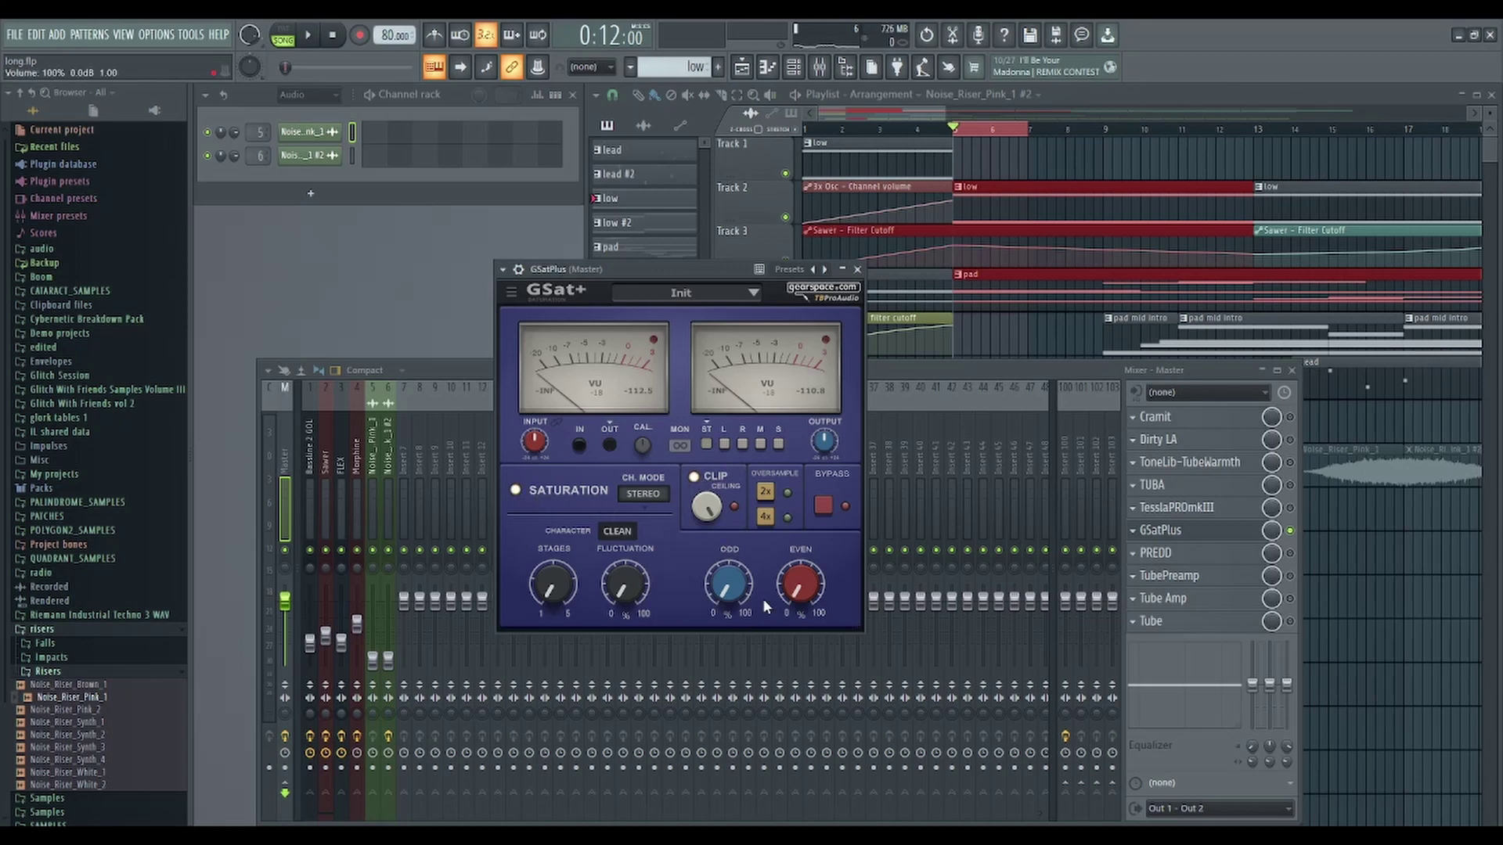
left_click(767, 493)
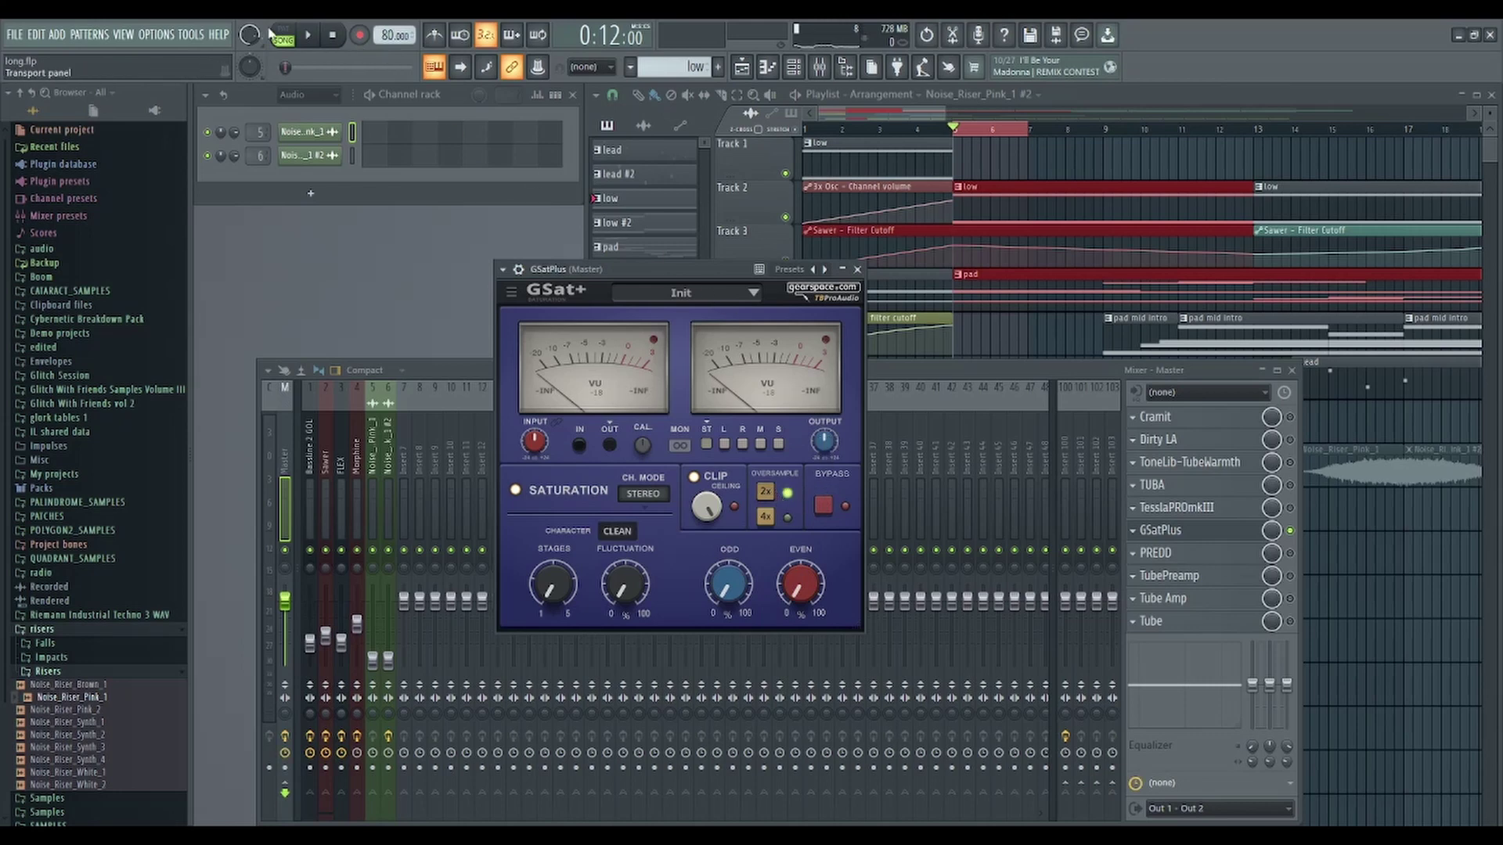
During playback, set ODD harmonics to 79% and EVEN to about 33%
key("space")
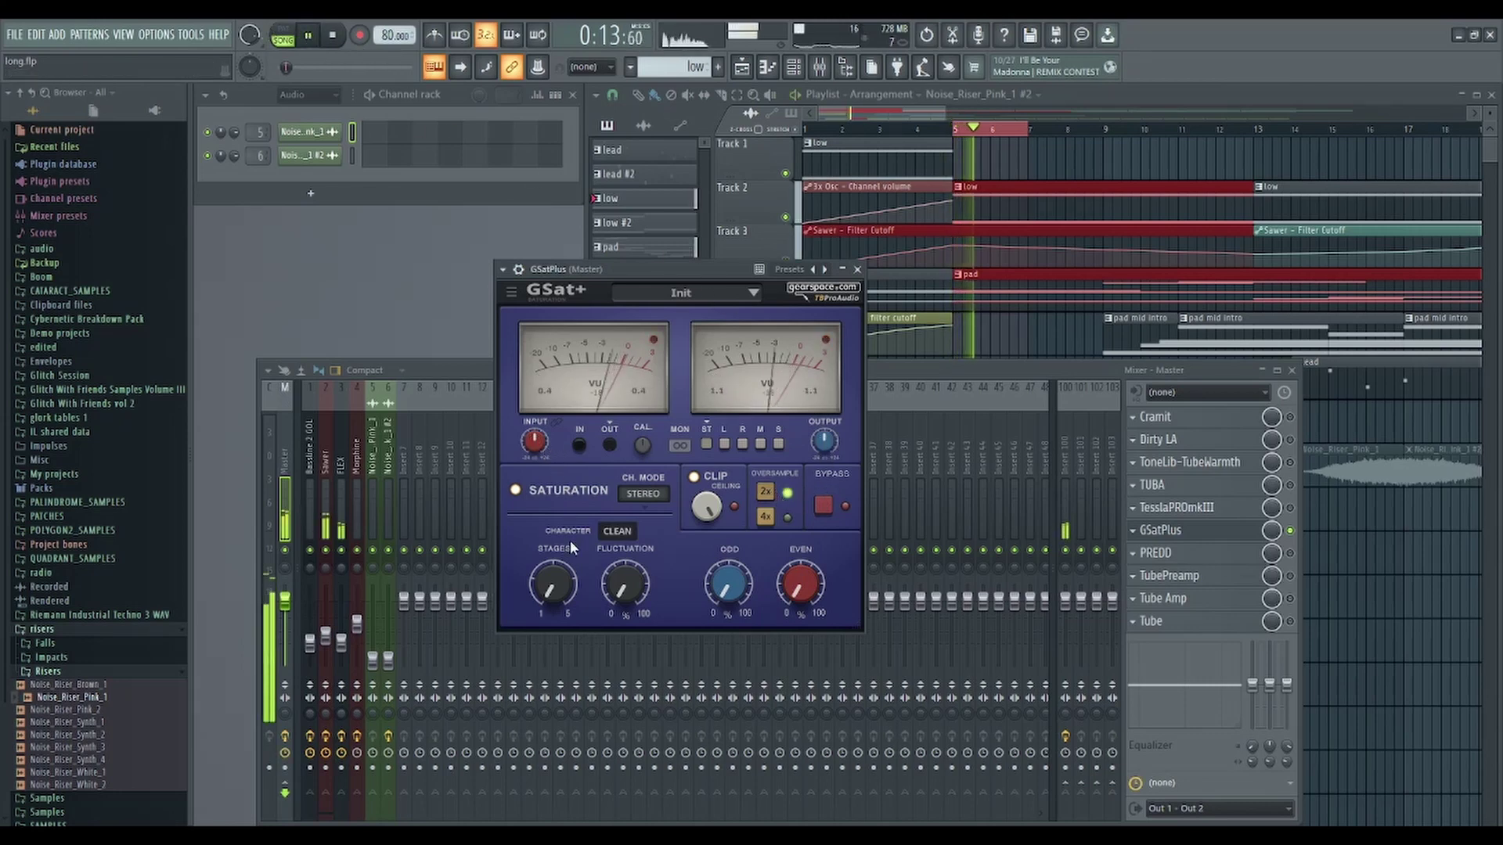
left_click_drag(720, 599, 720, 517)
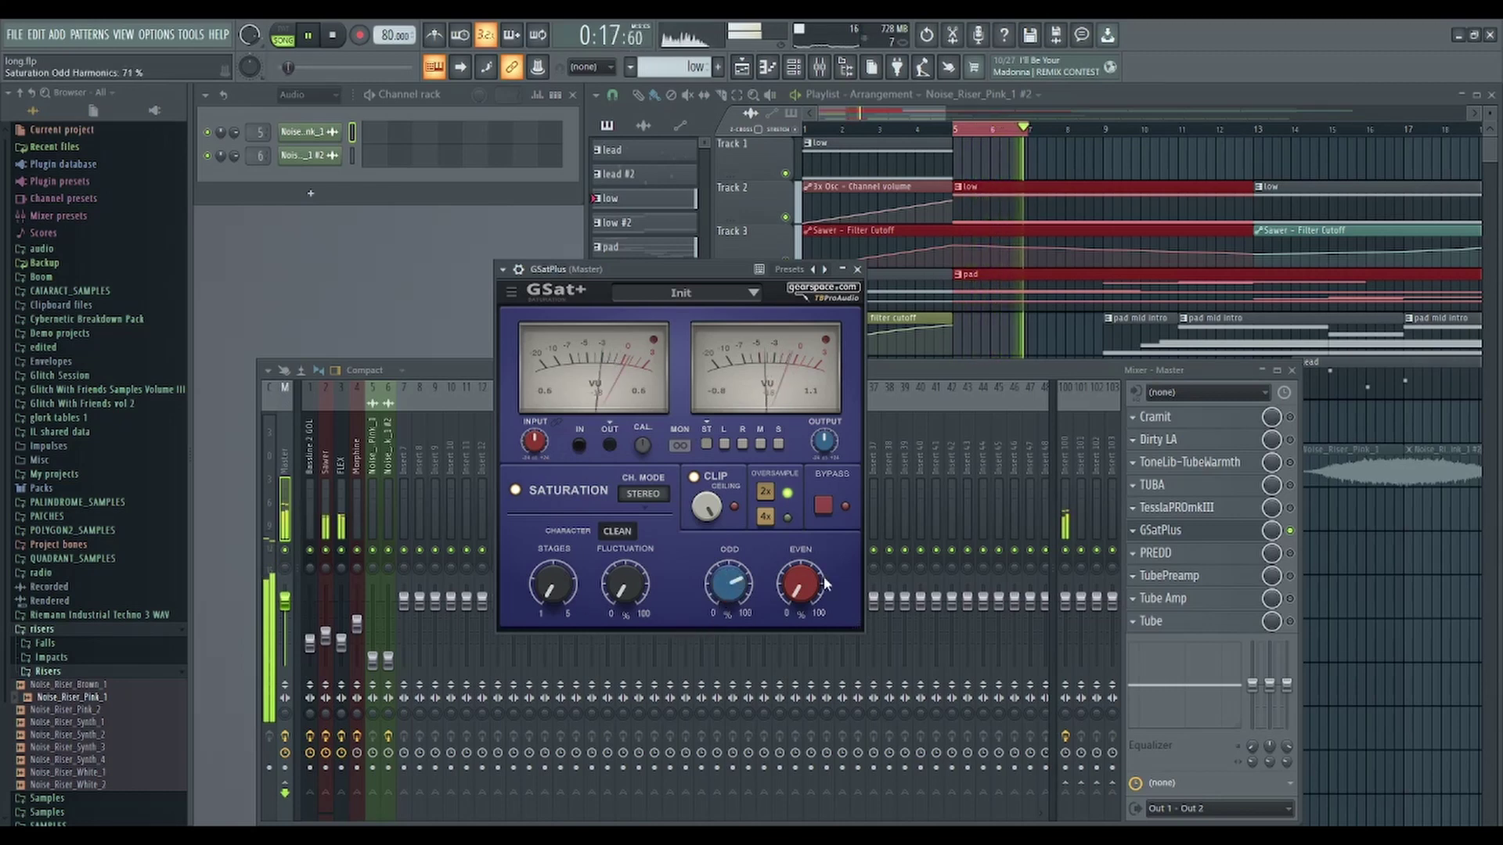
mouse_move(798, 552)
left_mouse_down()
mouse_move(796, 576)
mouse_move(794, 523)
left_mouse_up()
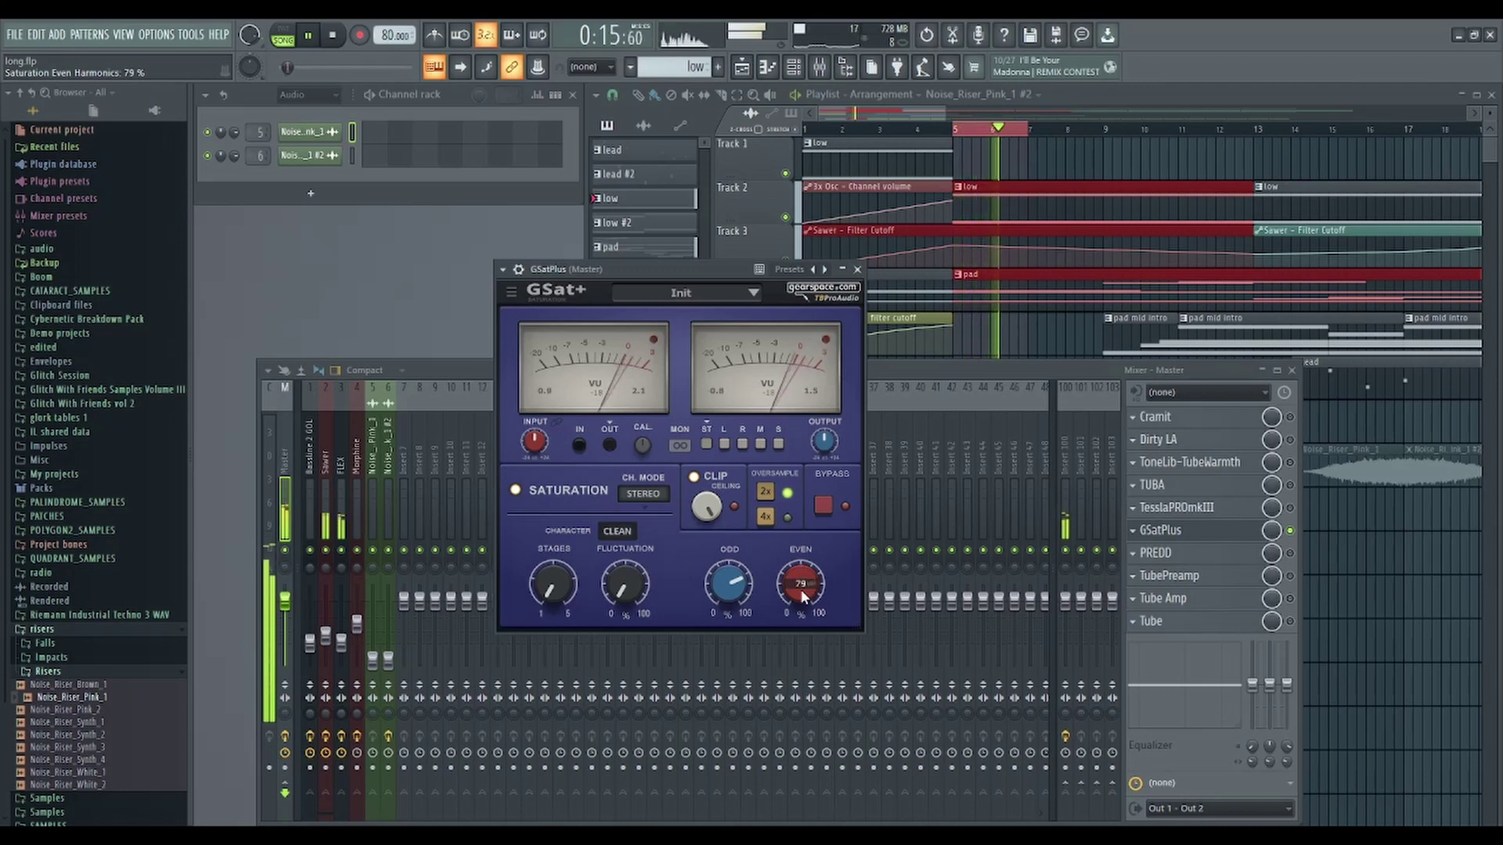
left_click_drag(729, 588, 728, 577)
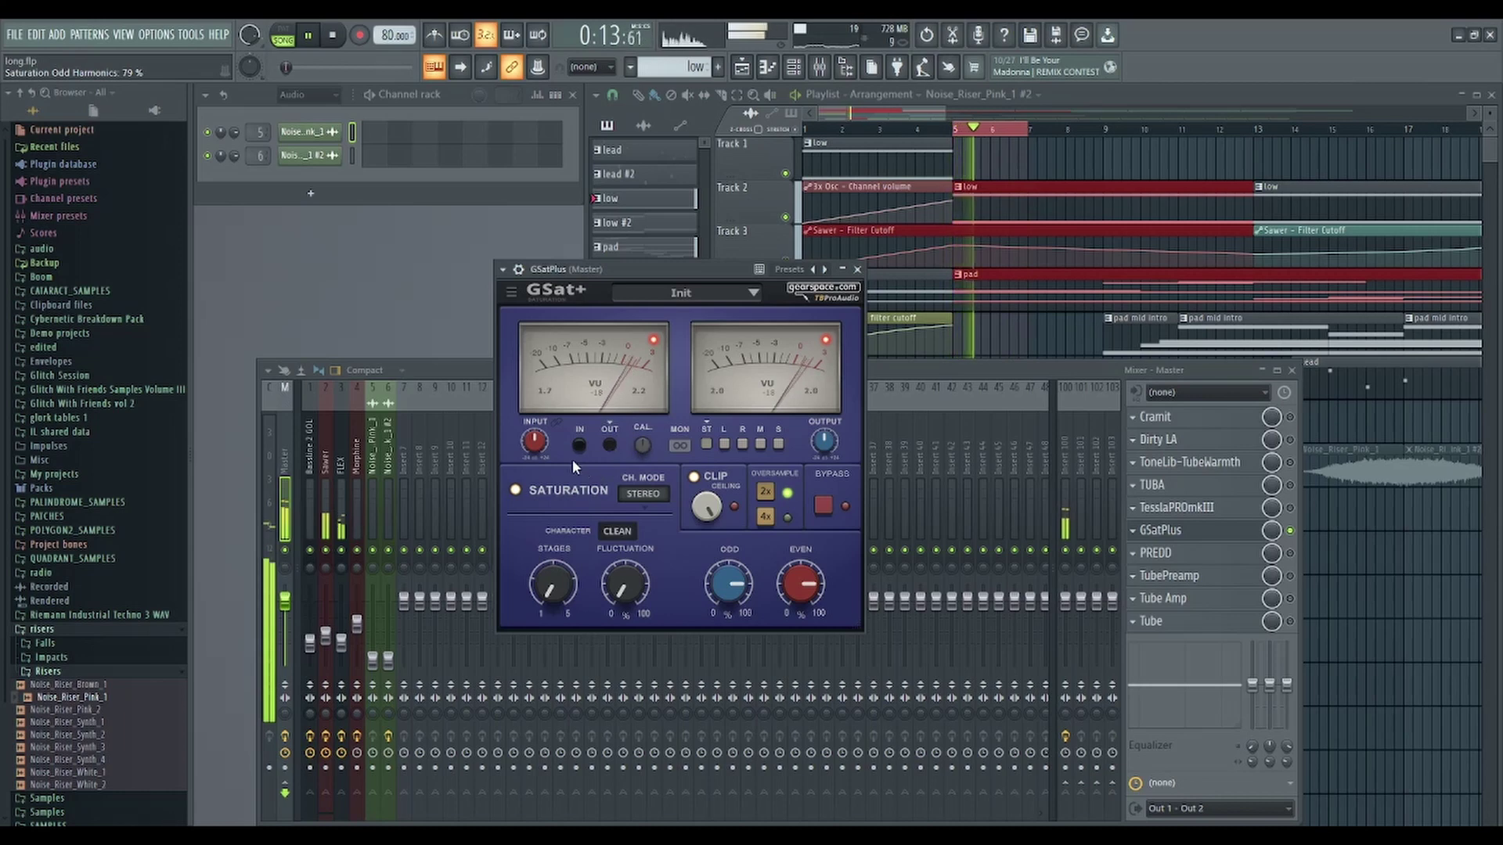
Set STAGES to 5, FLUCTUATION to 0% and INPUT trim to 23.6 dB, then stop
left_click(552, 584)
mouse_move(552, 584)
left_mouse_down()
mouse_move(553, 565)
mouse_move(553, 593)
left_mouse_up()
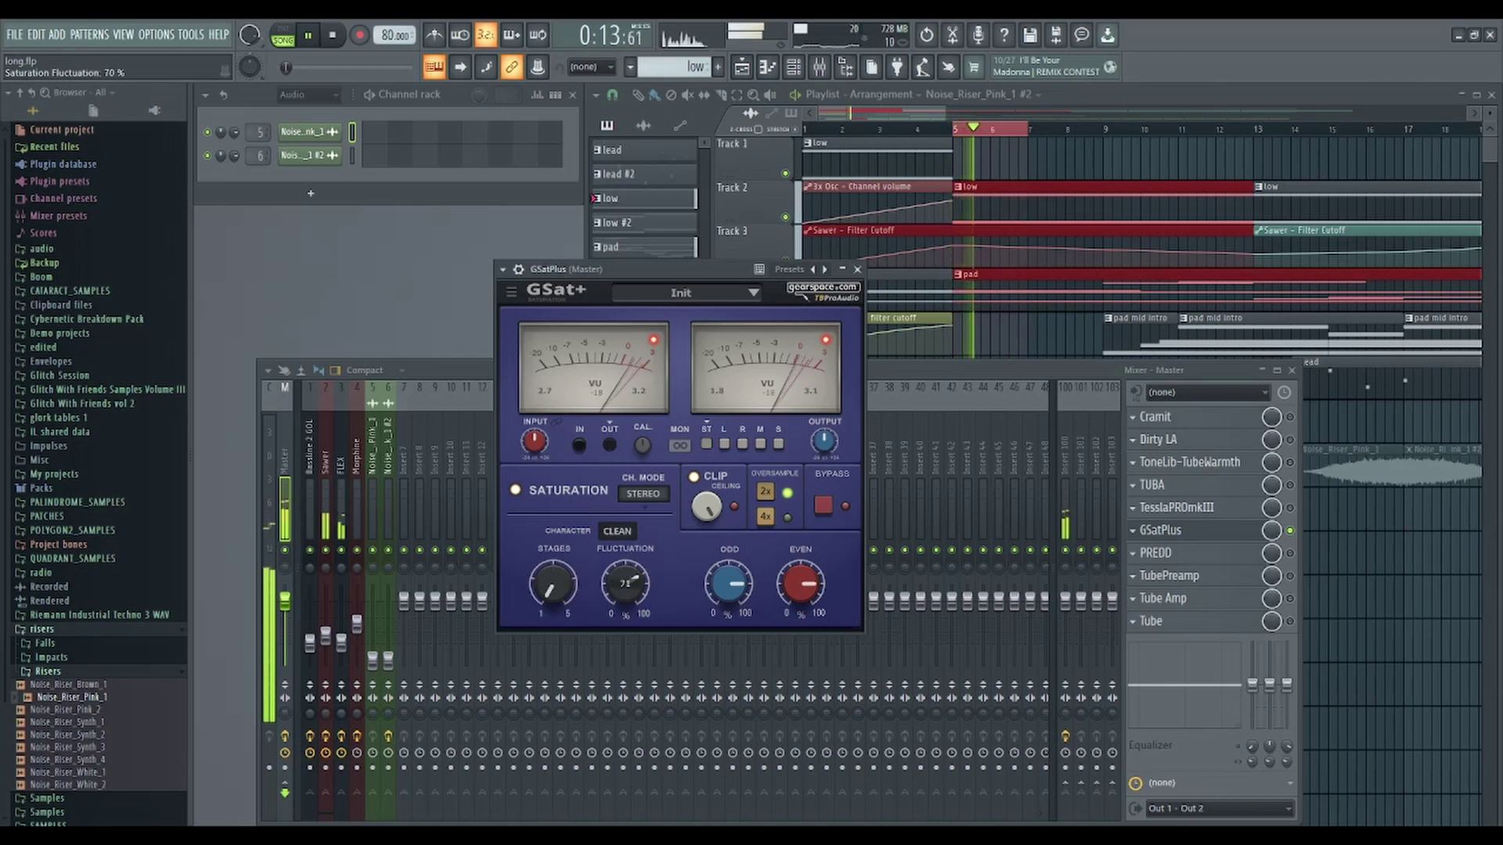
left_click(622, 589)
left_click_drag(624, 583, 624, 635)
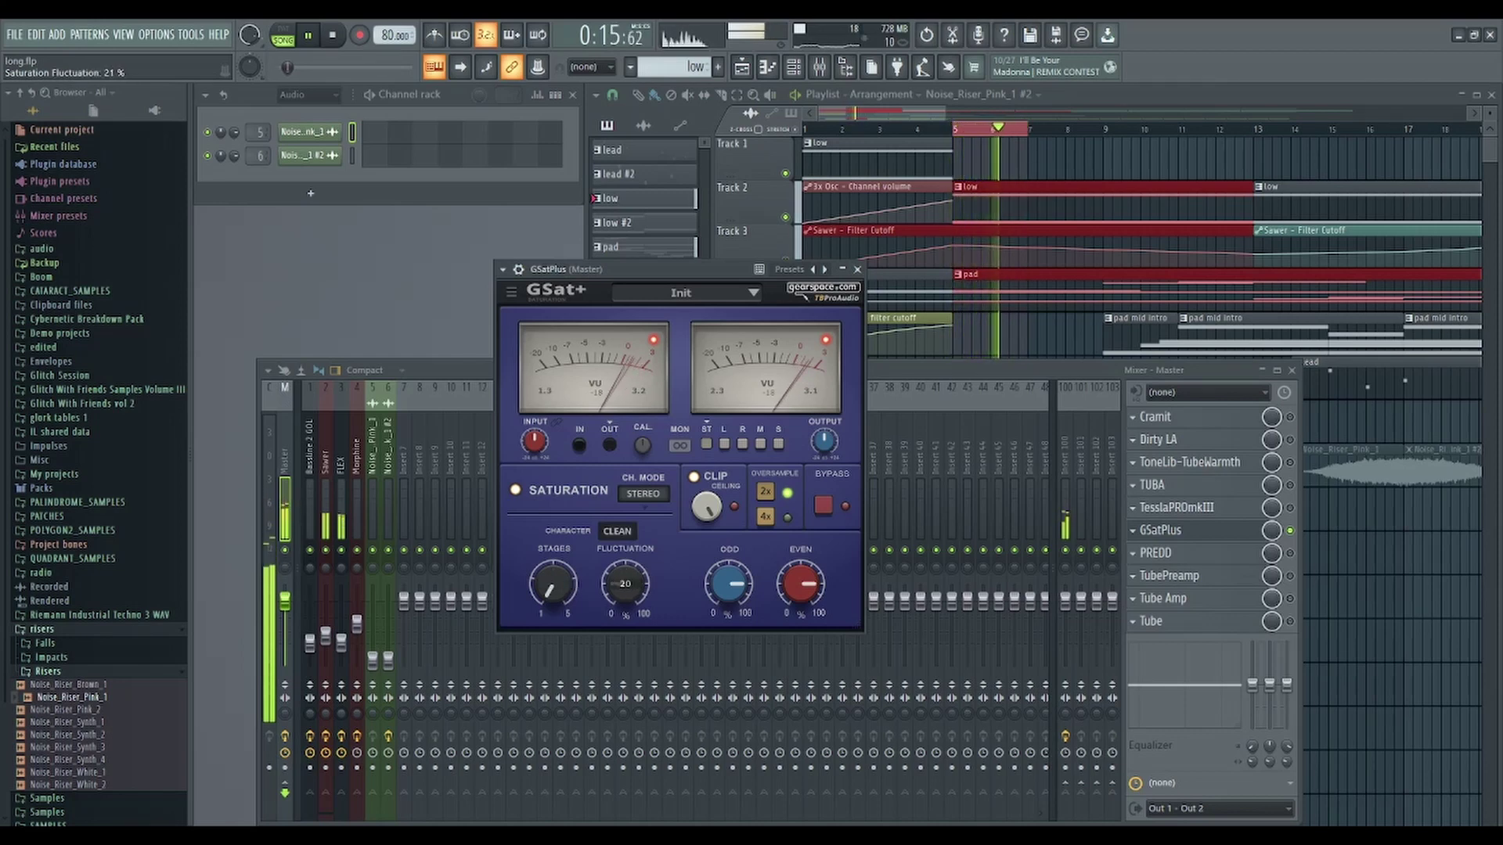
left_click_drag(541, 457, 541, 388)
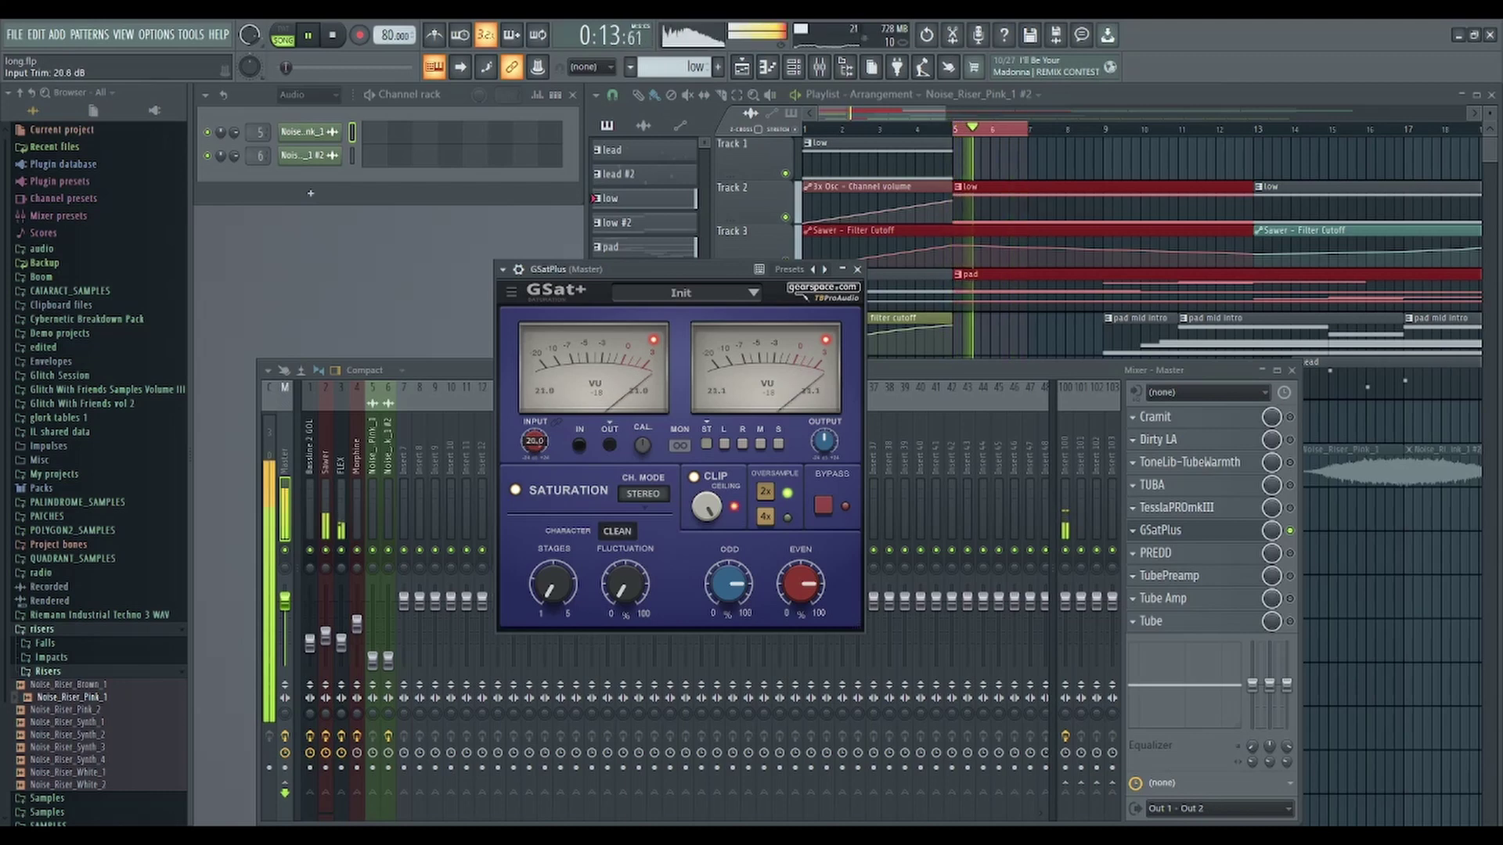
key("space")
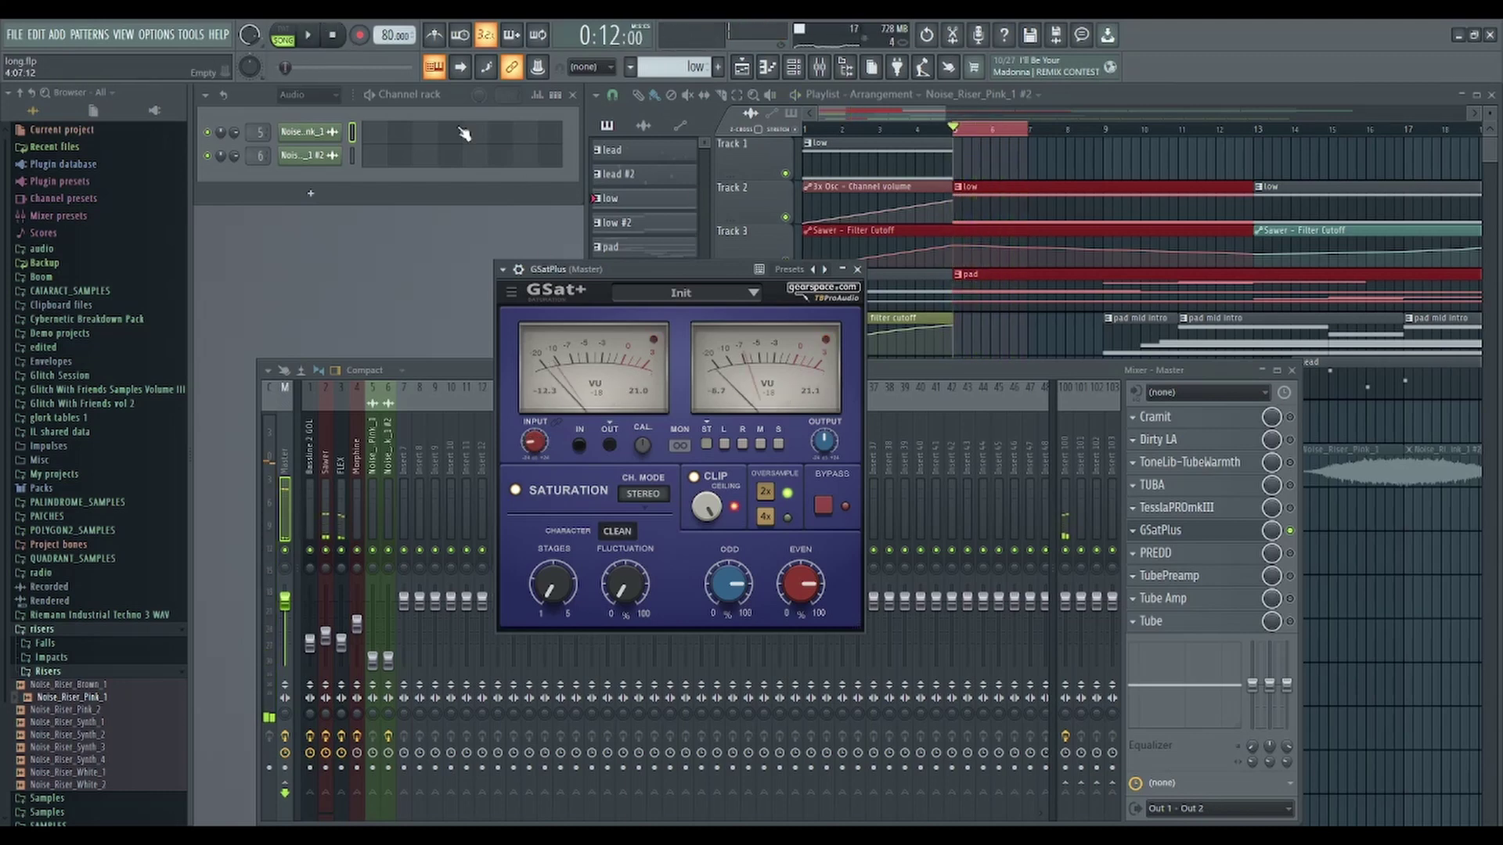
left_click(1292, 530)
Close GSatPlus, open PREDD, and move its window down and right
left_click(1260, 529)
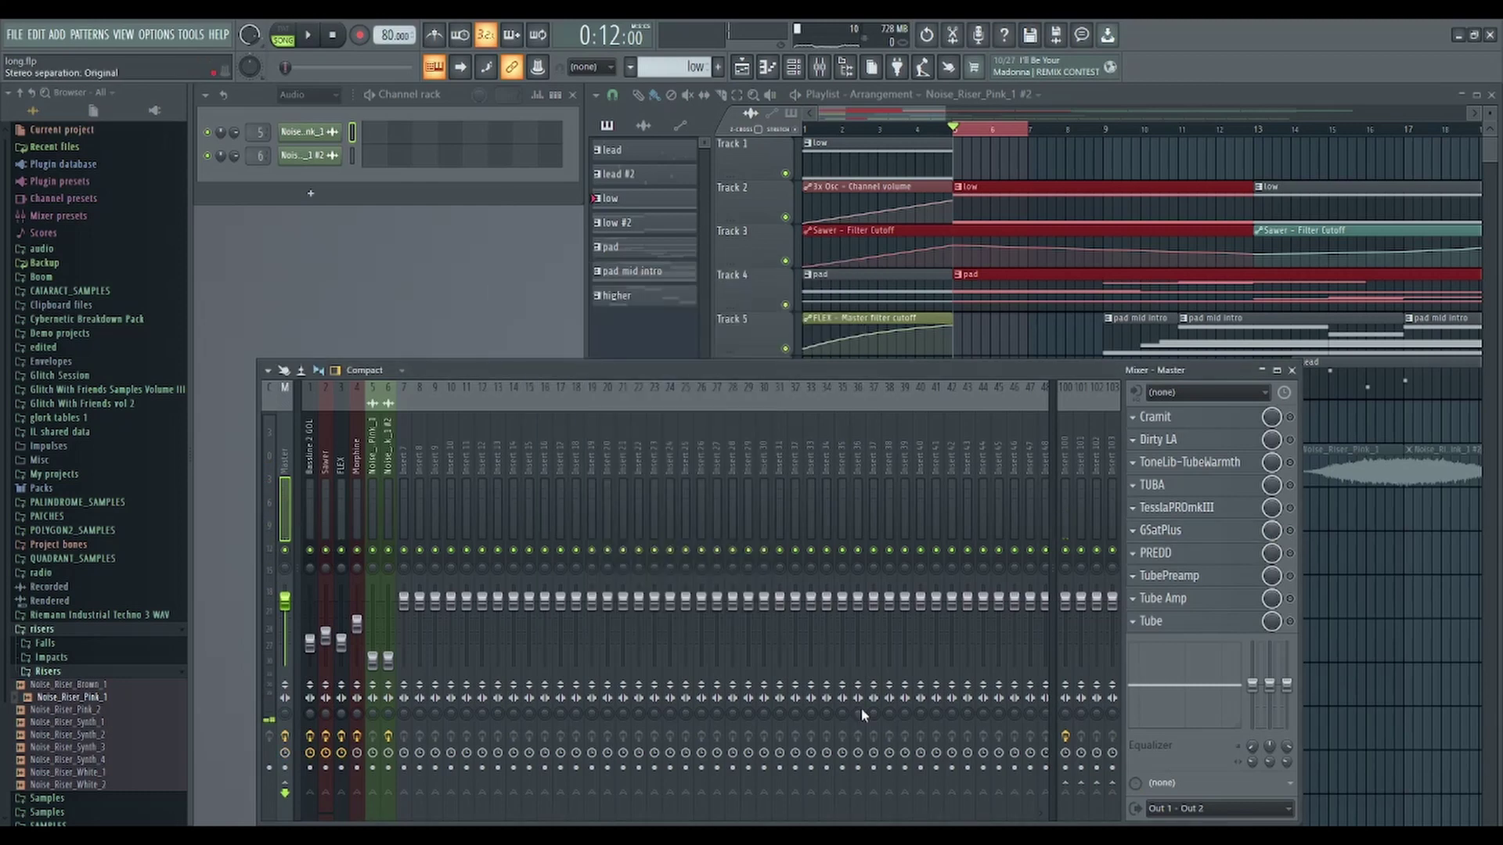
left_click(1211, 558)
mouse_move(740, 249)
left_click_drag(725, 164, 760, 216)
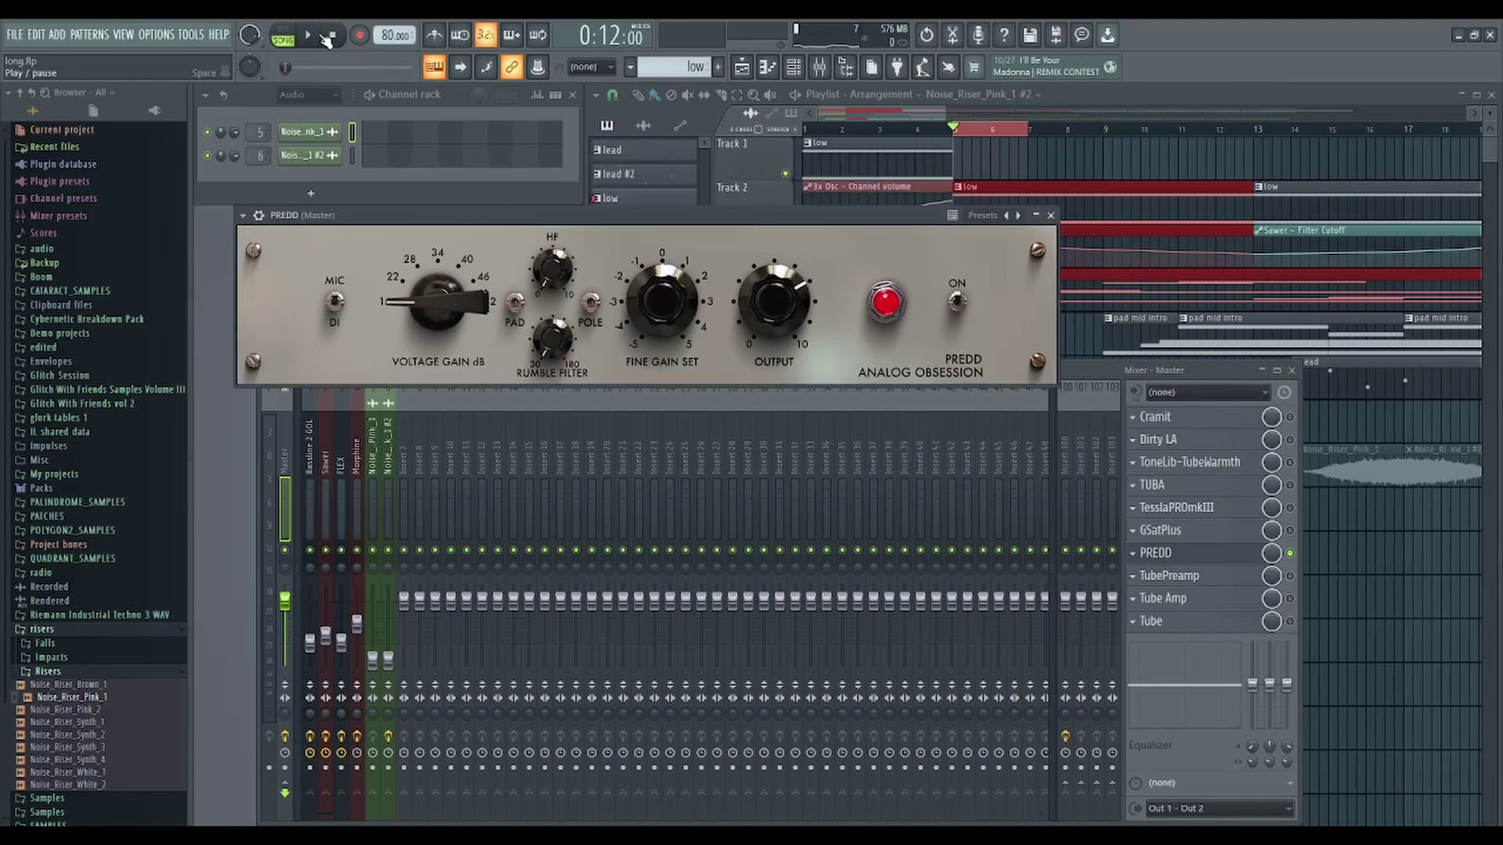
During playback, sweep Voltage Gain from 40 dB and set the rumble filter near 59 Hz, then stop
left_click(325, 36)
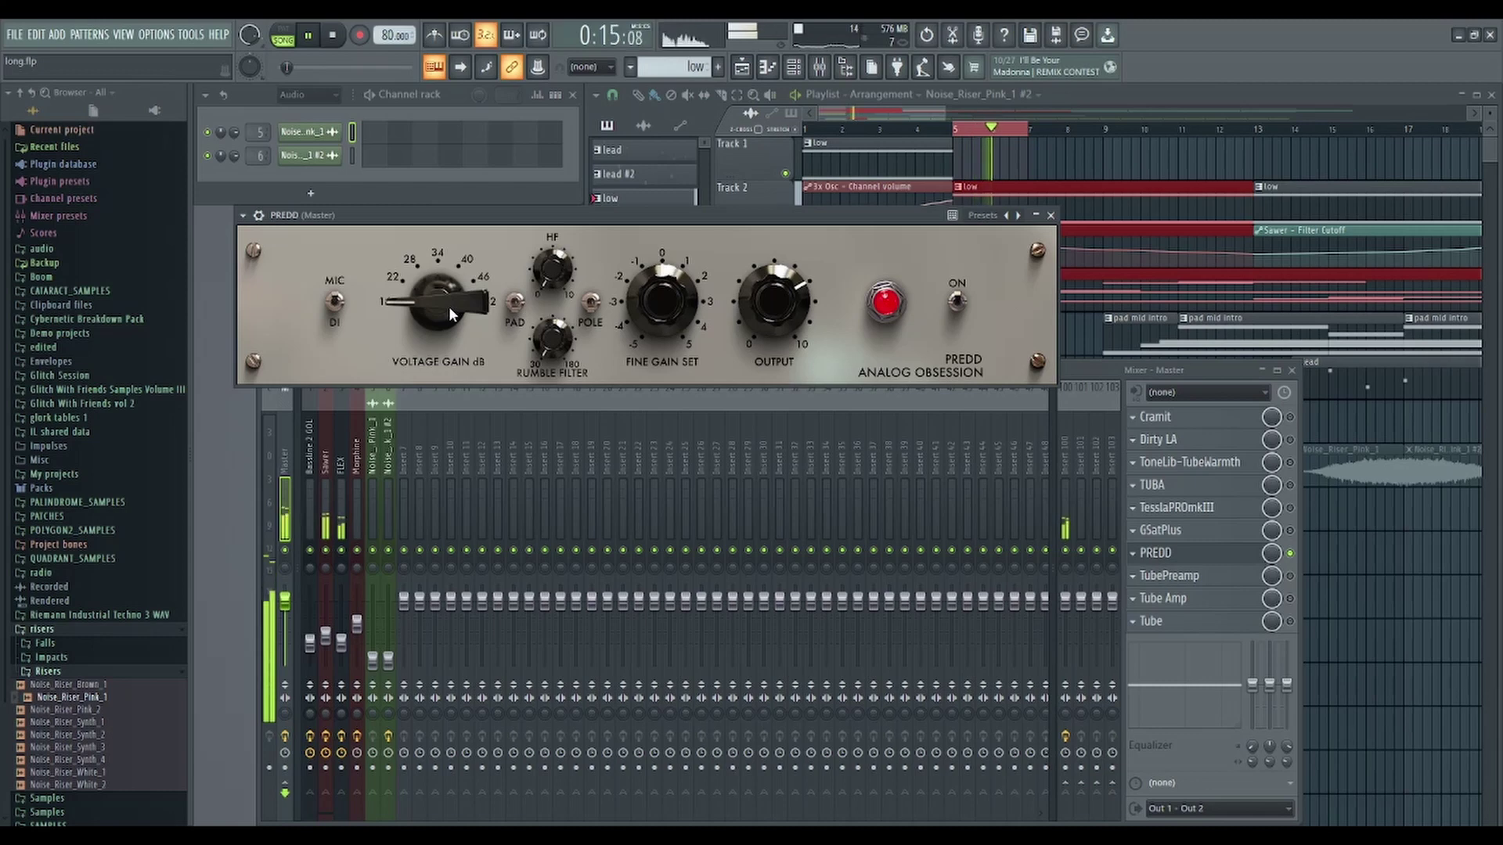
left_click_drag(450, 302, 467, 218)
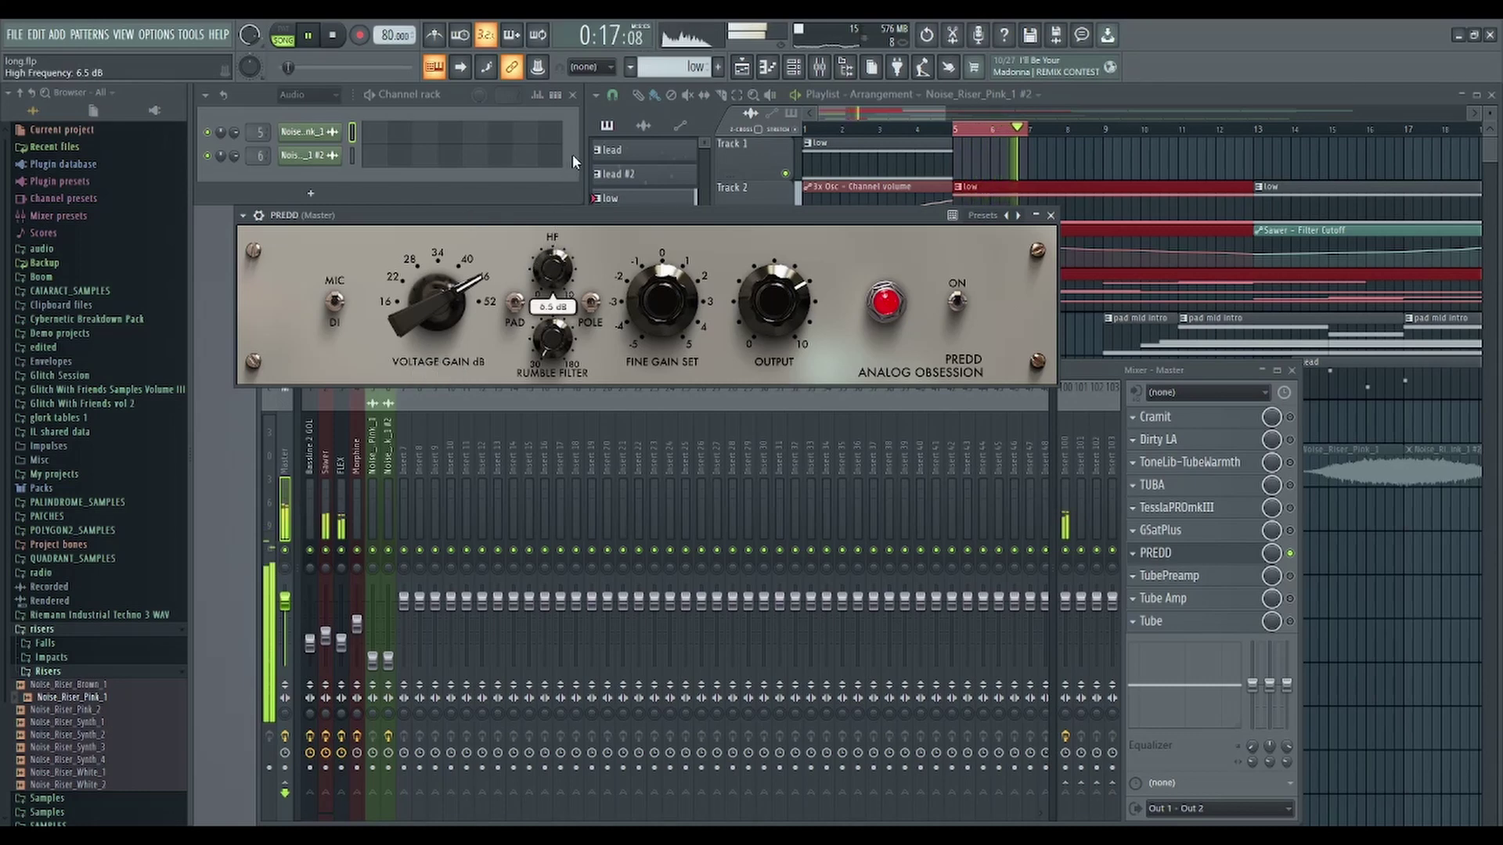
mouse_move(553, 339)
mouse_move(559, 342)
left_mouse_down()
mouse_move(565, 187)
mouse_move(562, 341)
left_mouse_up()
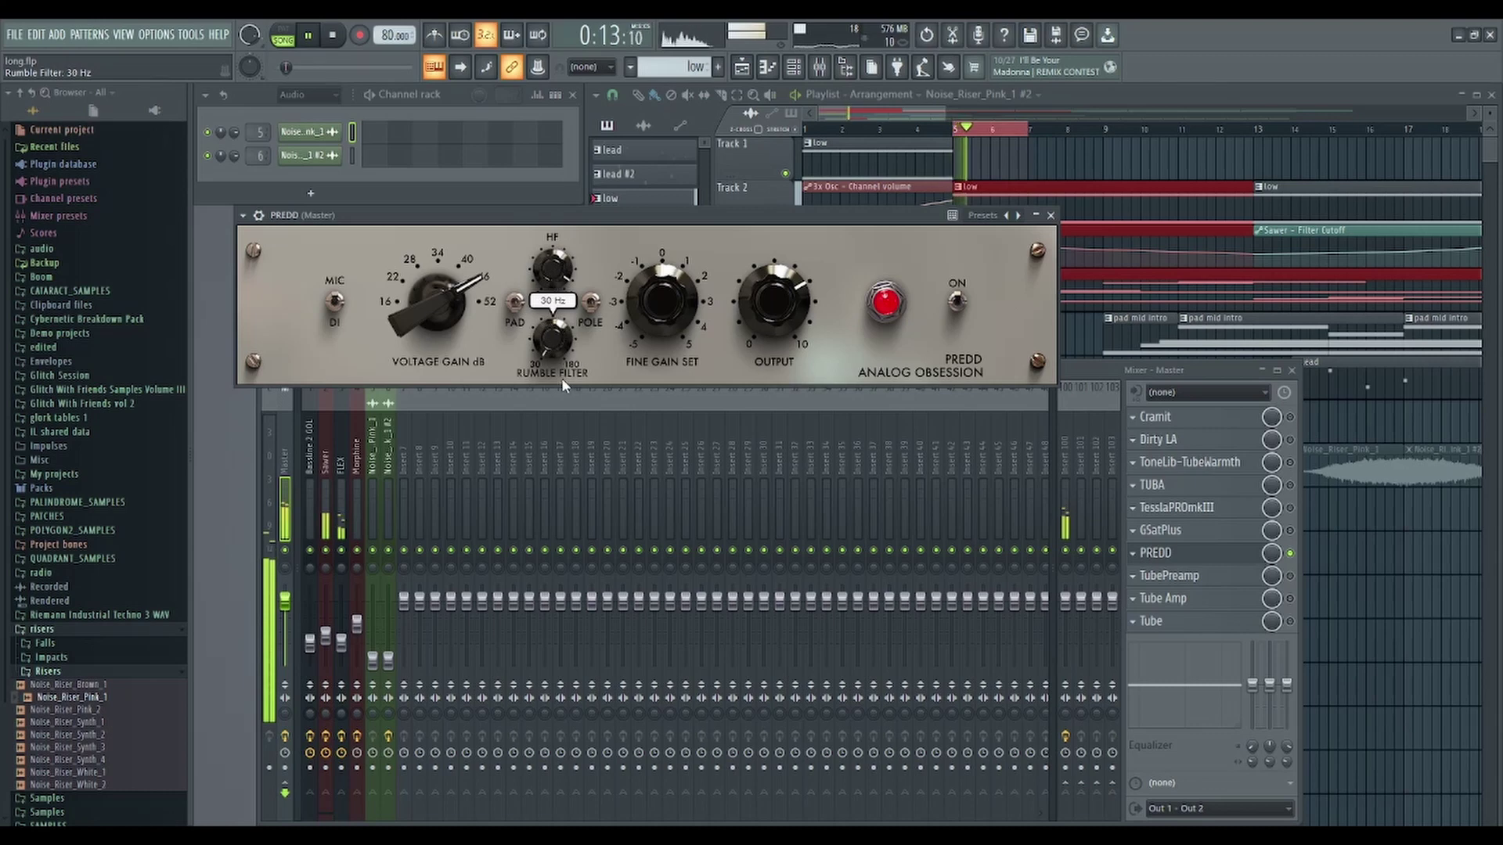
mouse_move(412, 295)
left_mouse_down()
mouse_move(429, 248)
mouse_move(425, 387)
left_mouse_up()
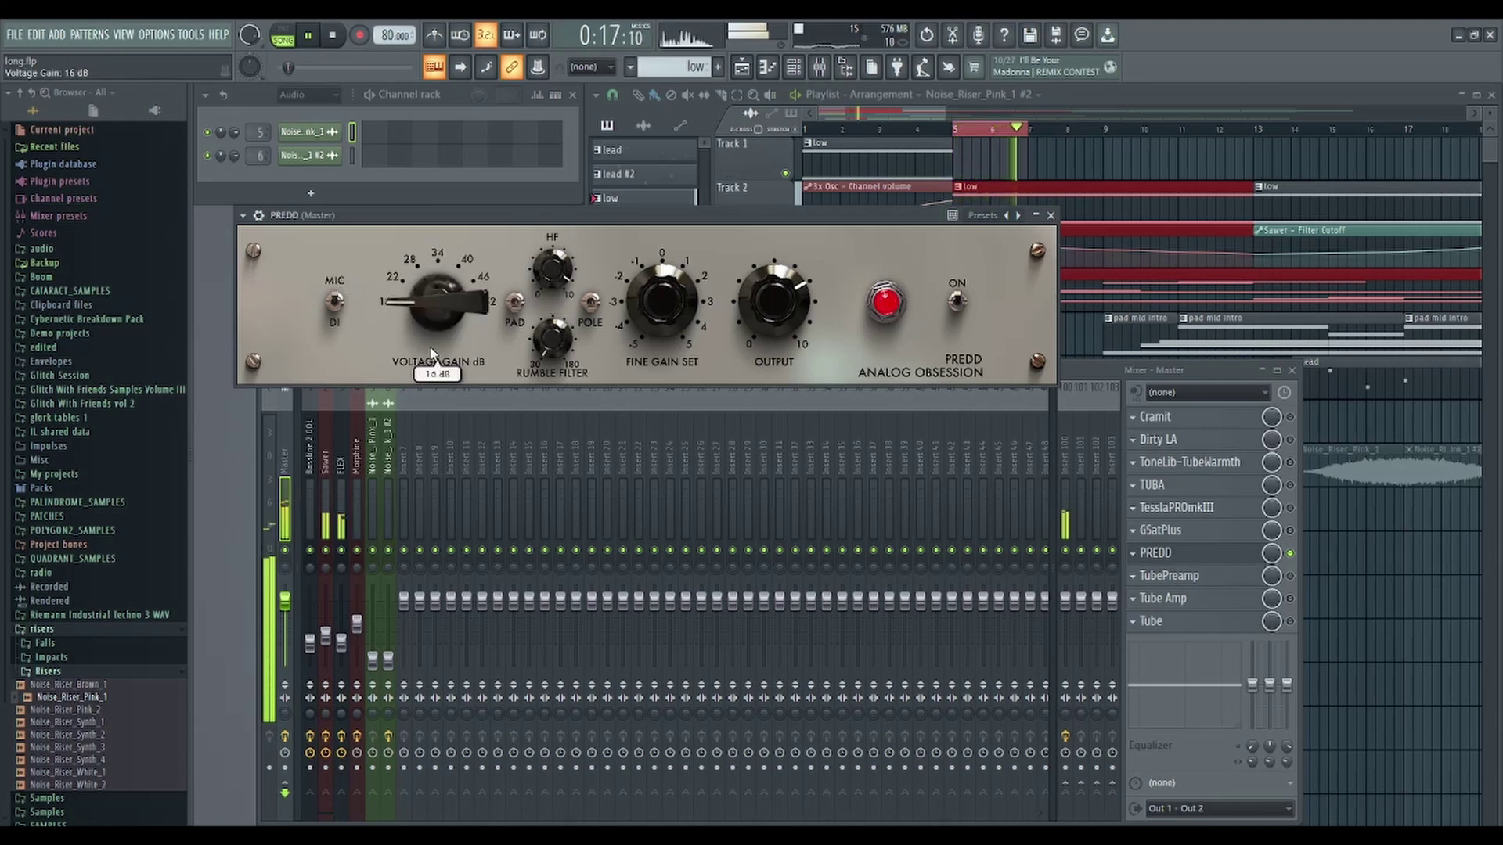
key("space")
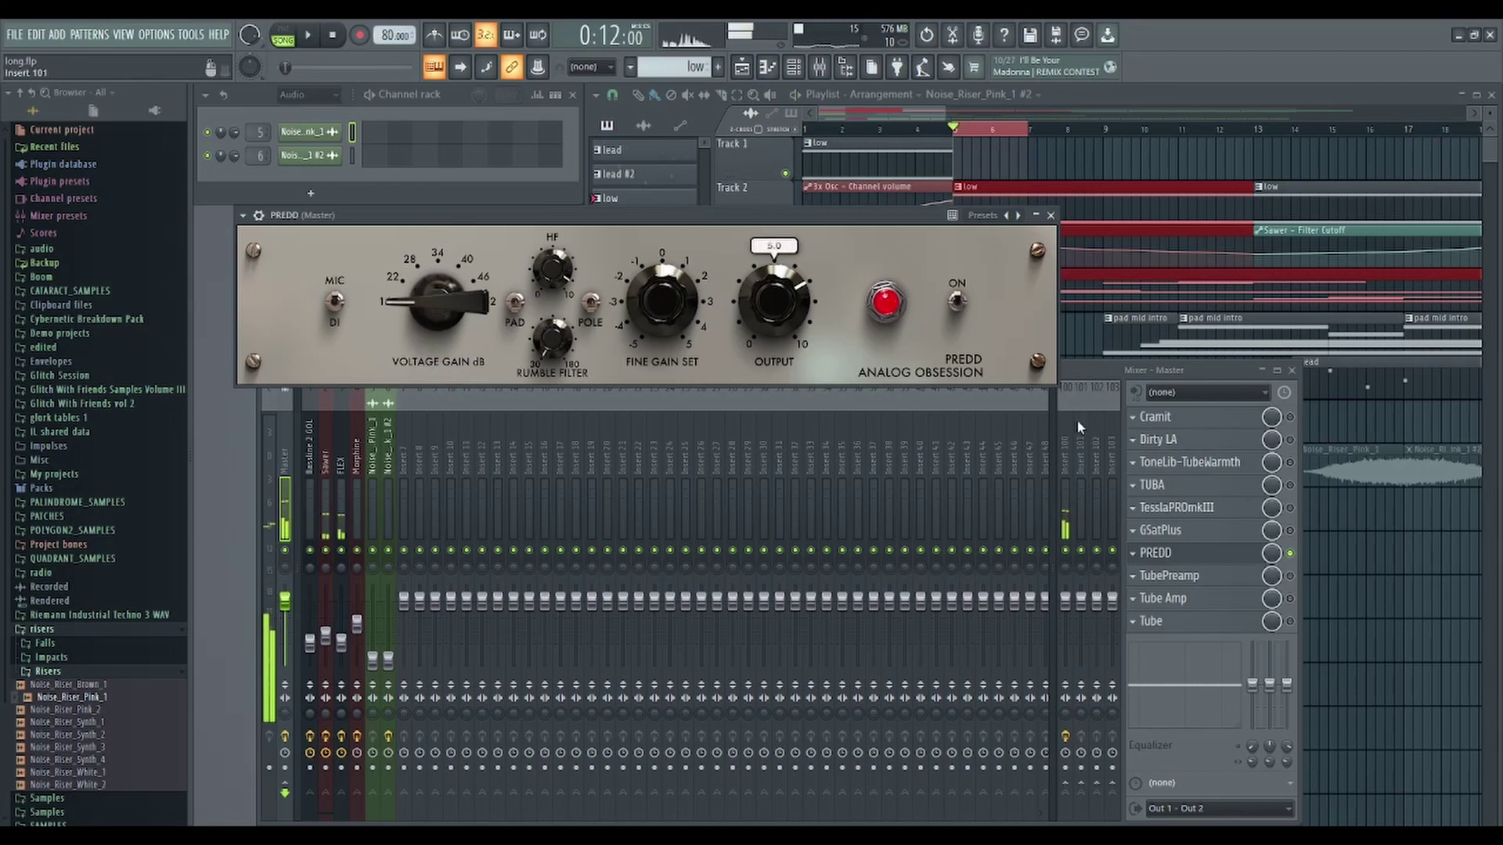
Close and disable PREDD, then open, enable and reposition TubePreamp
left_click(1199, 553)
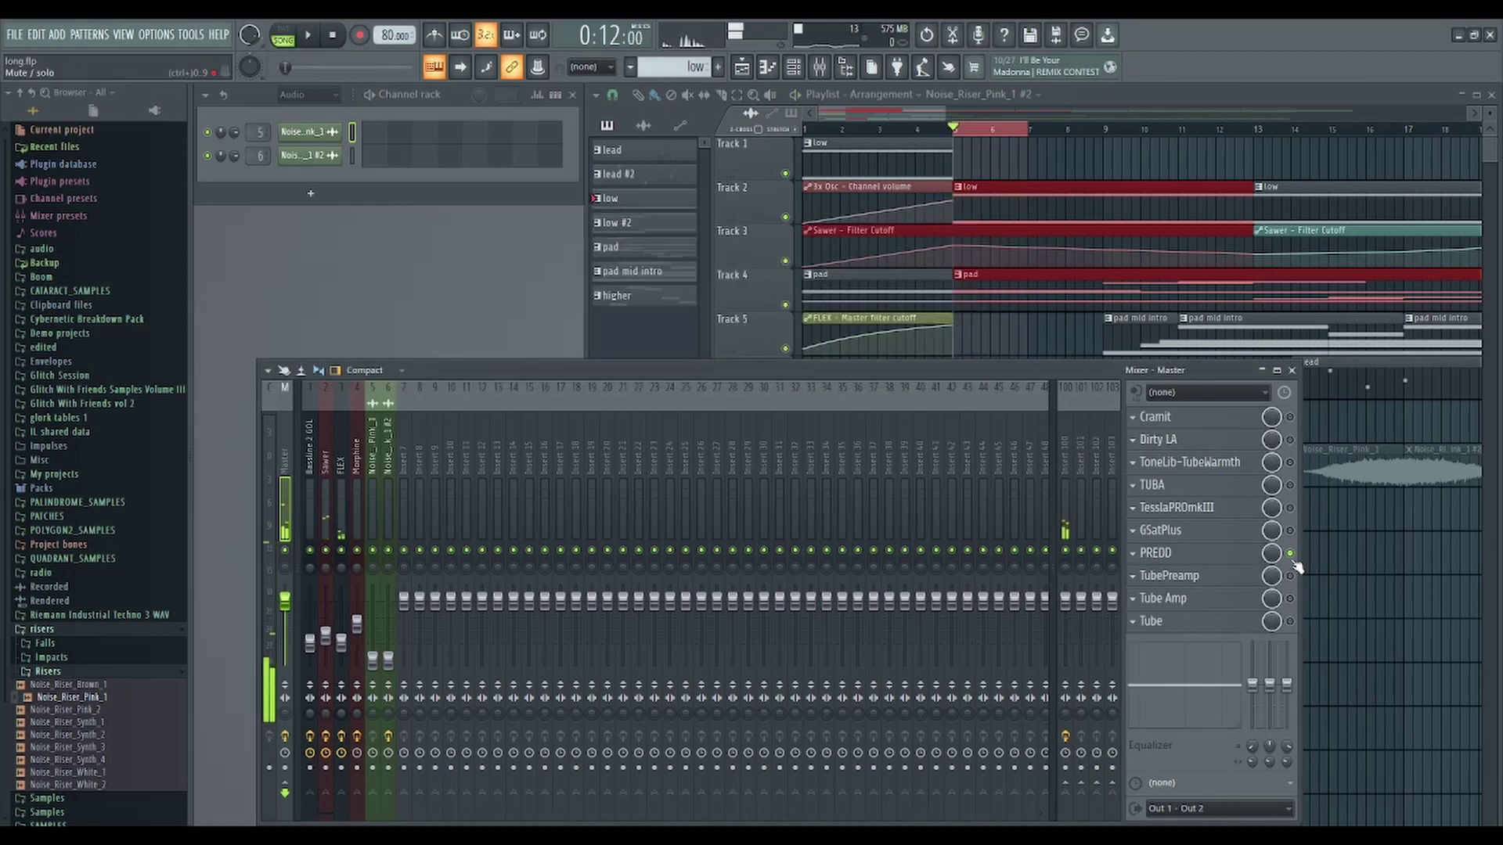
left_click(1289, 553)
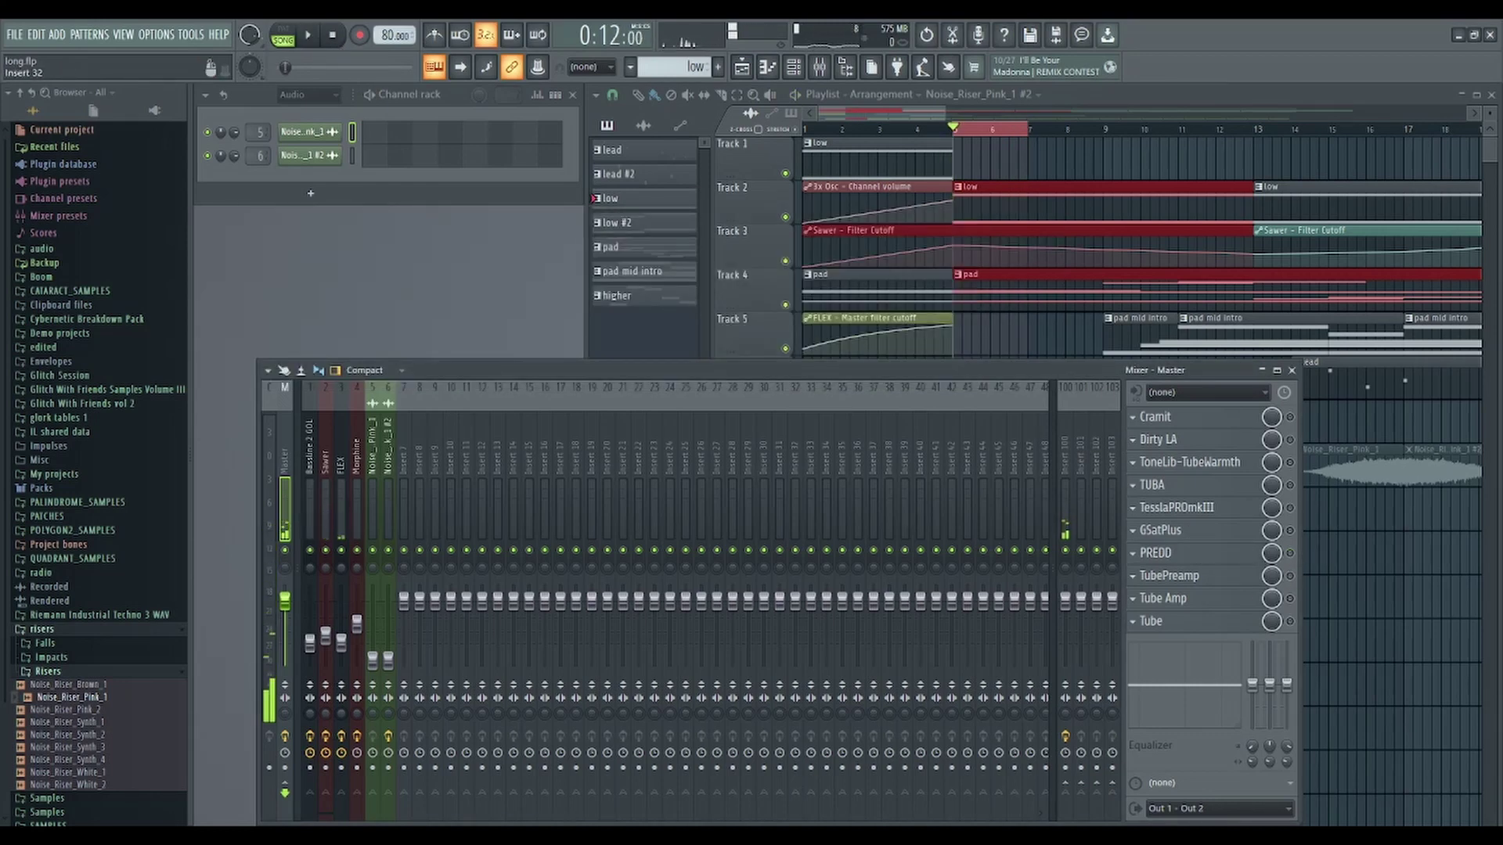
left_click(1200, 579)
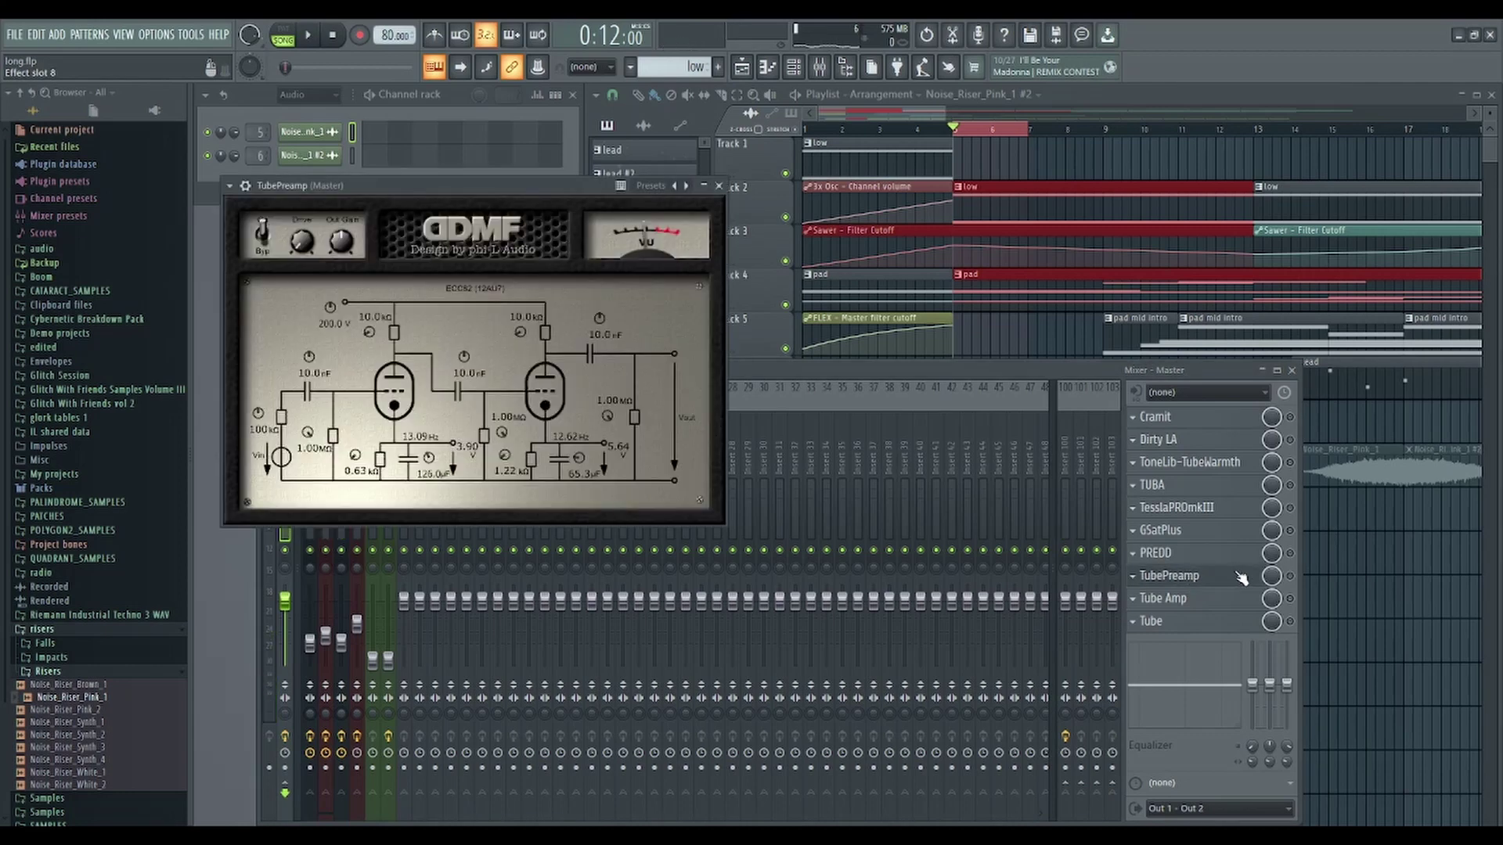
left_click(1289, 575)
left_click_drag(546, 198, 628, 253)
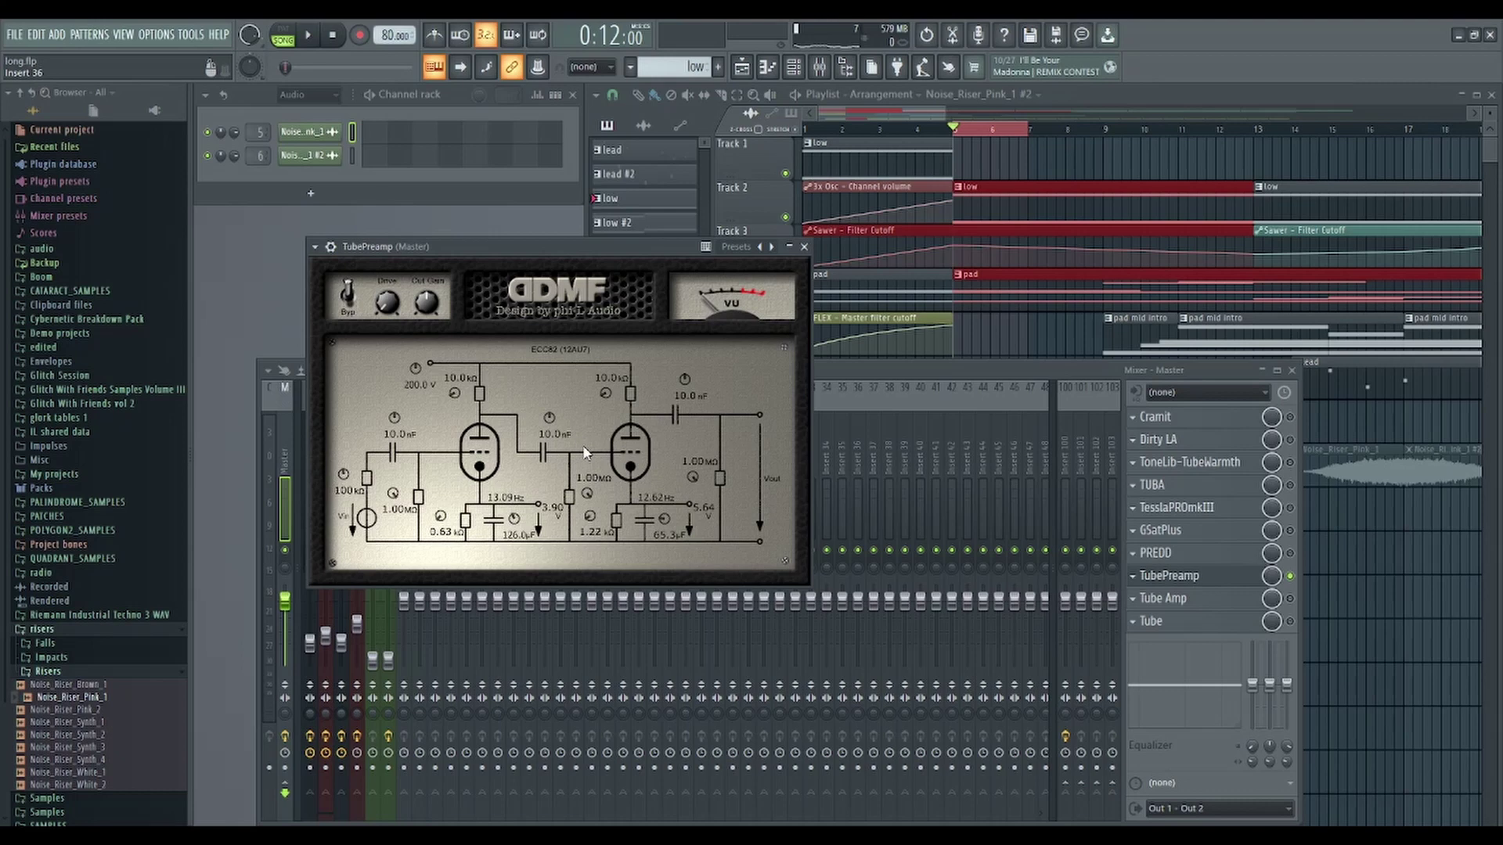
During playback, raise Drive and the Cin capacitor, and set the input resistor to 129 kΩ
left_click(308, 36)
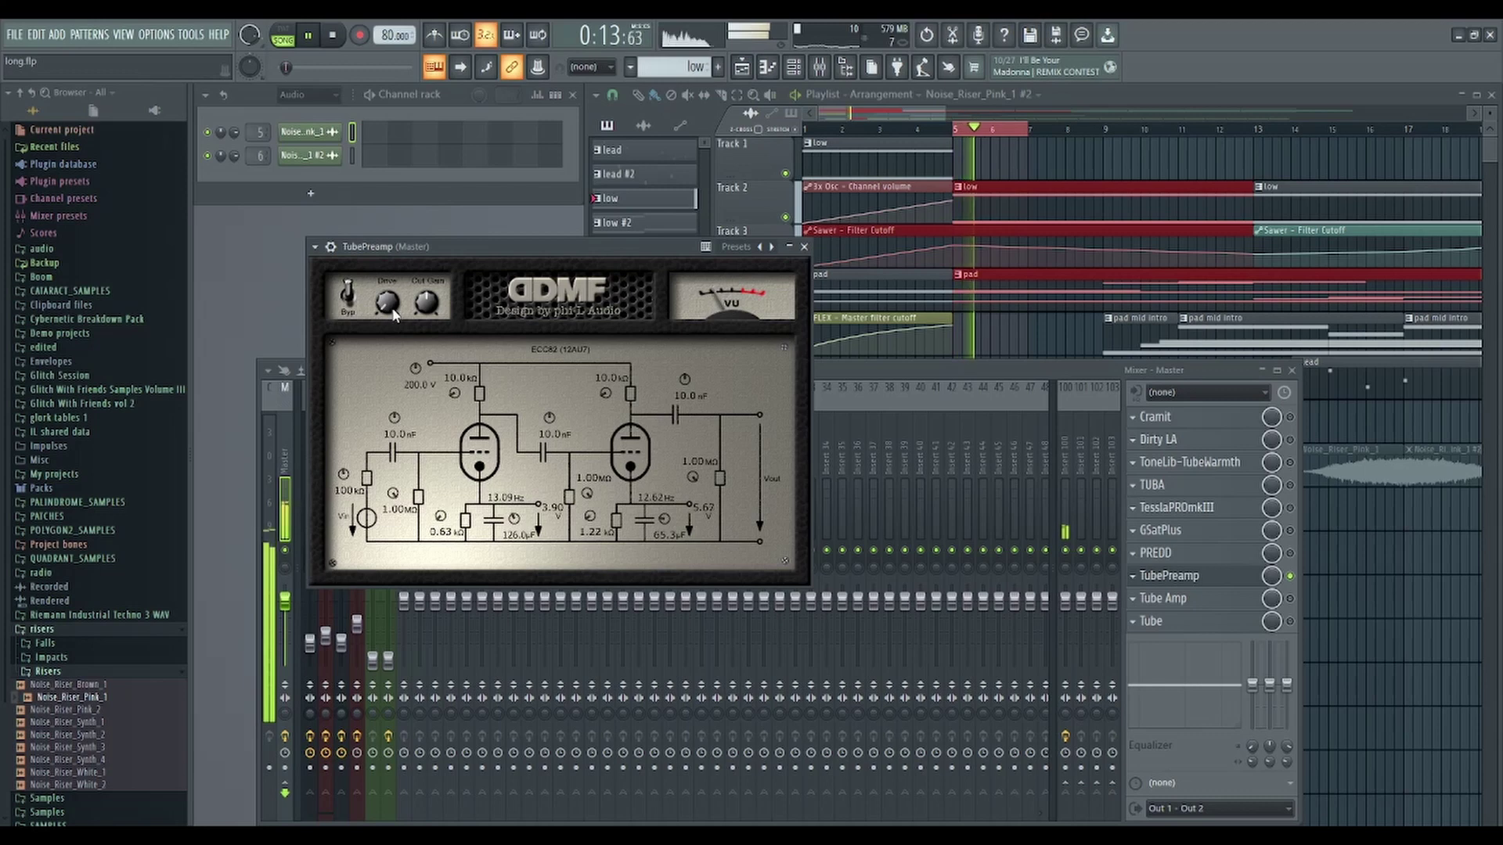
mouse_move(382, 303)
left_mouse_down()
mouse_move(389, 204)
mouse_move(419, 115)
mouse_move(416, 195)
mouse_move(423, 166)
left_mouse_up()
left_click_drag(374, 466, 405, 382)
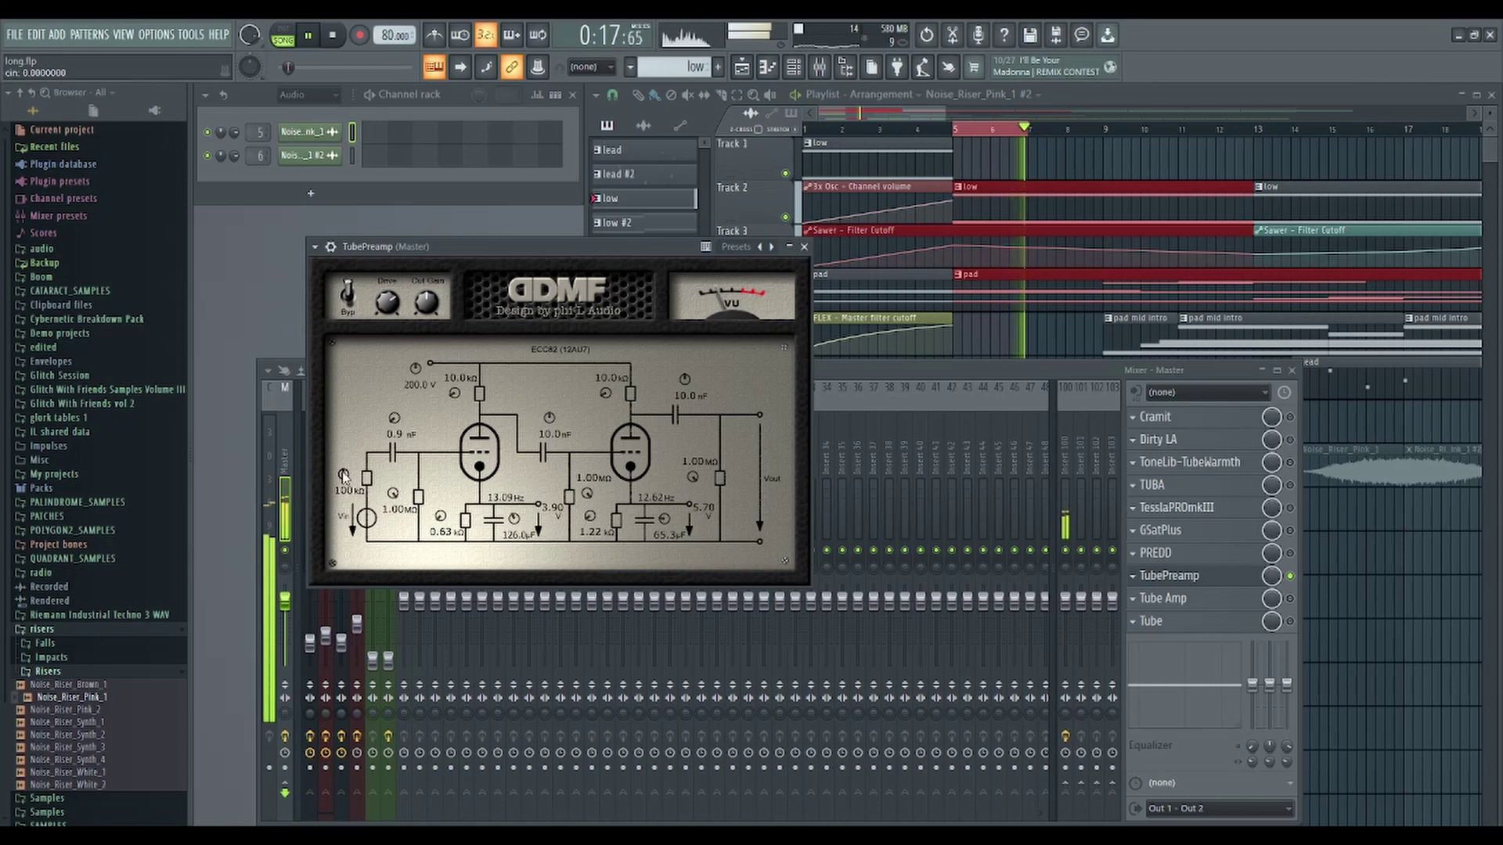
mouse_move(343, 474)
left_mouse_down()
mouse_move(389, 429)
mouse_move(417, 320)
left_mouse_up()
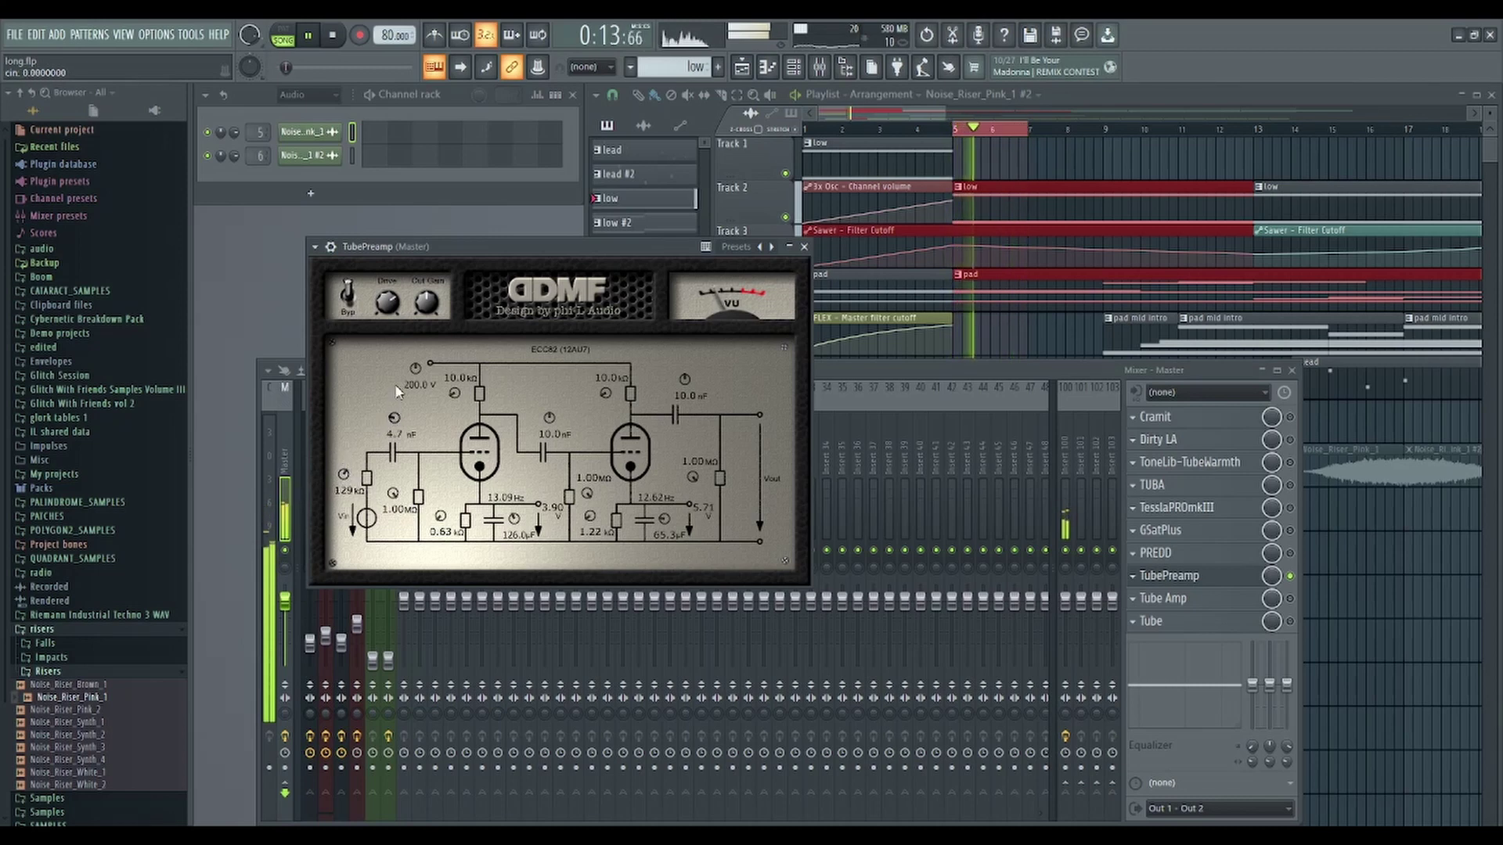
Lower Rg1, set the cathode resistor to 1.55 kΩ, lower the plate resistor, then stop
left_click_drag(395, 498, 389, 524)
mouse_move(374, 643)
left_mouse_down()
mouse_move(395, 498)
mouse_move(443, 419)
mouse_move(558, 18)
left_mouse_up()
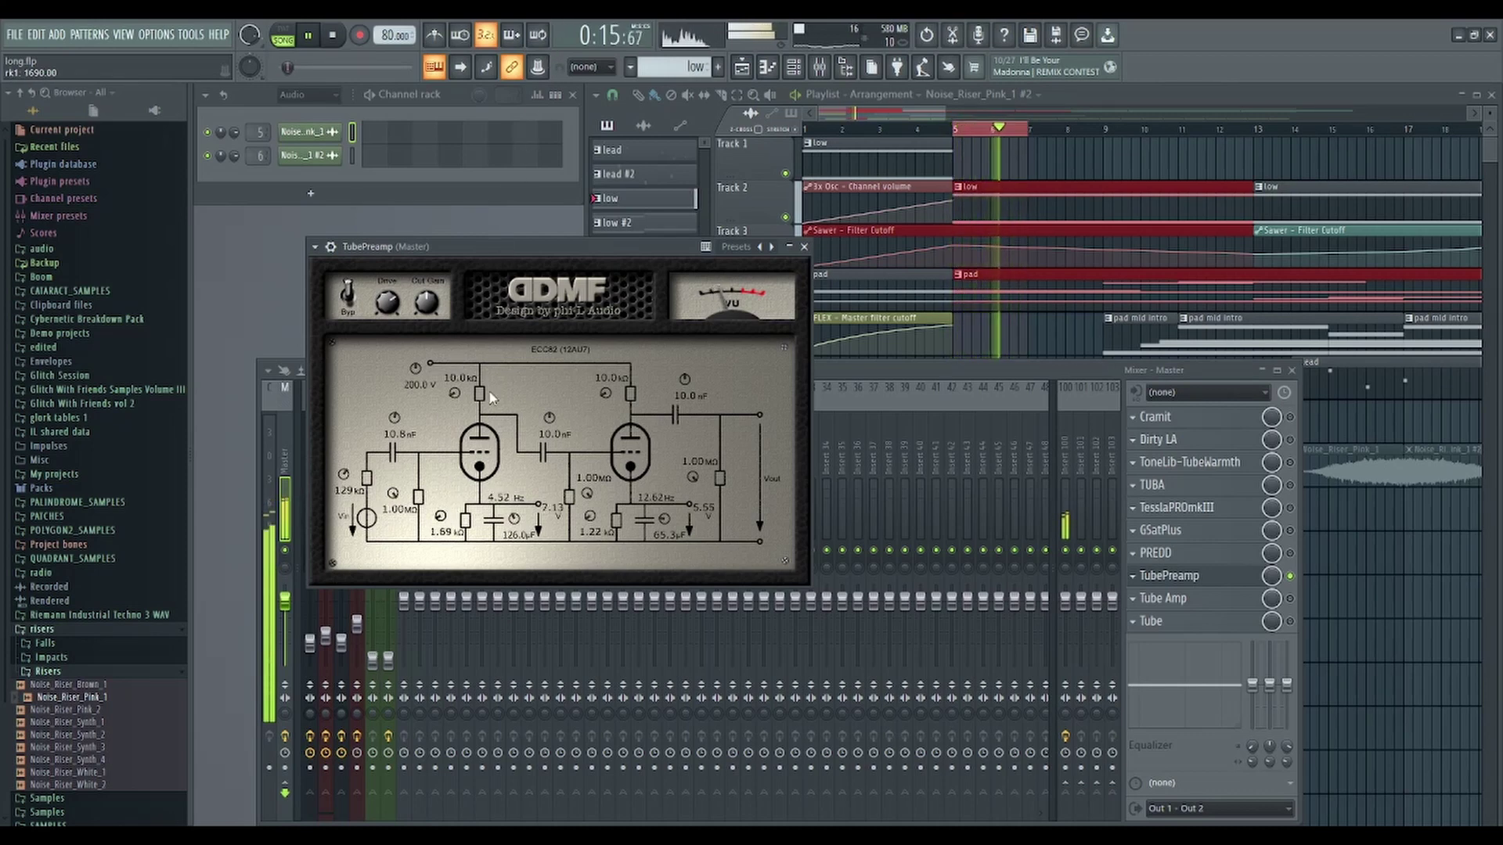
mouse_move(558, 18)
left_mouse_down()
mouse_move(543, 443)
mouse_move(614, 413)
mouse_move(747, 37)
left_mouse_up()
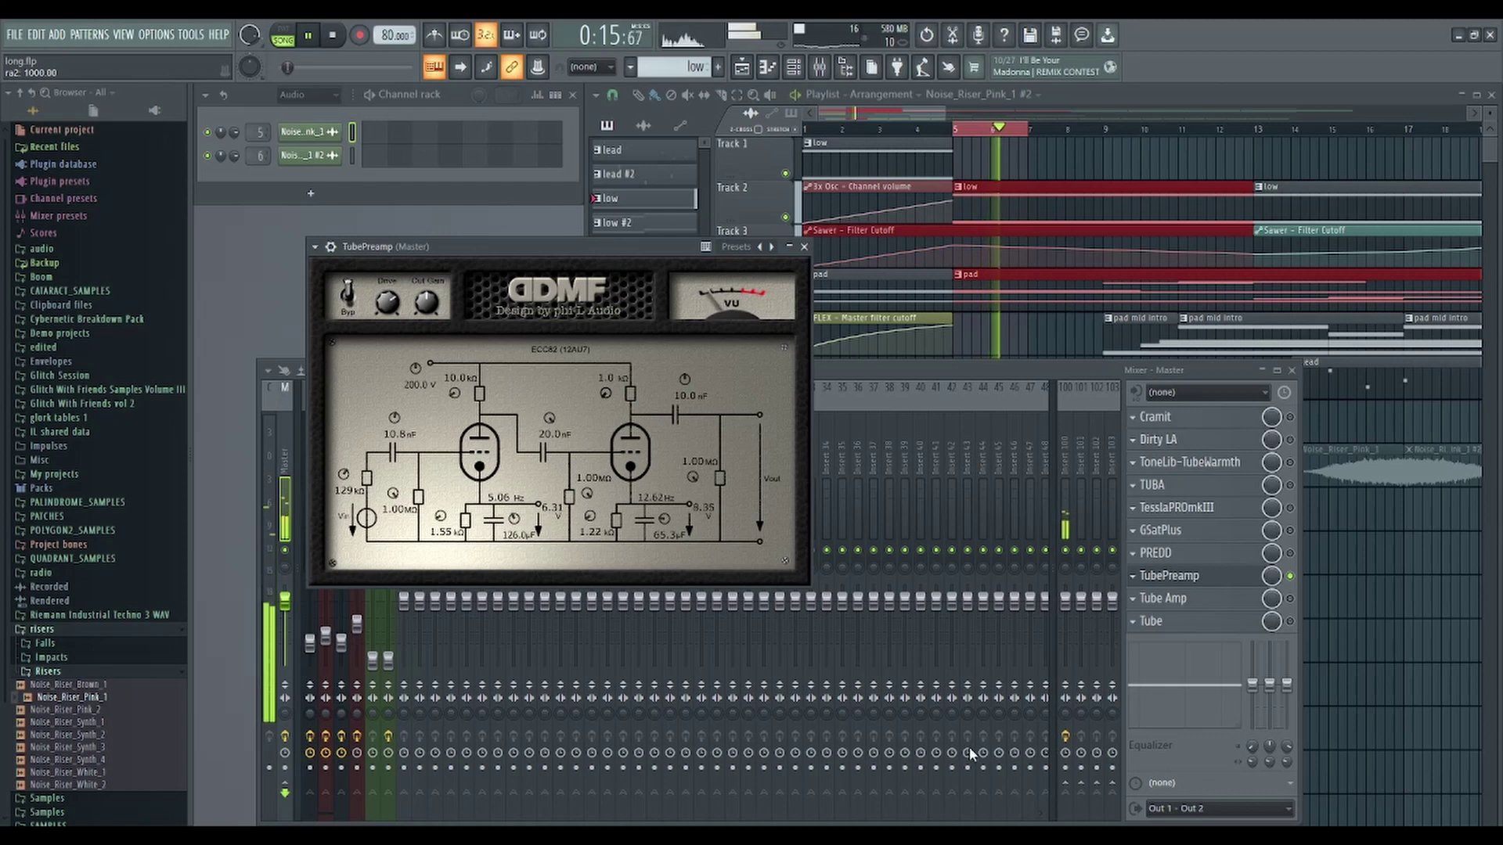
mouse_move(746, 37)
left_mouse_down()
mouse_move(691, 379)
mouse_move(613, 444)
mouse_move(312, 40)
left_mouse_up()
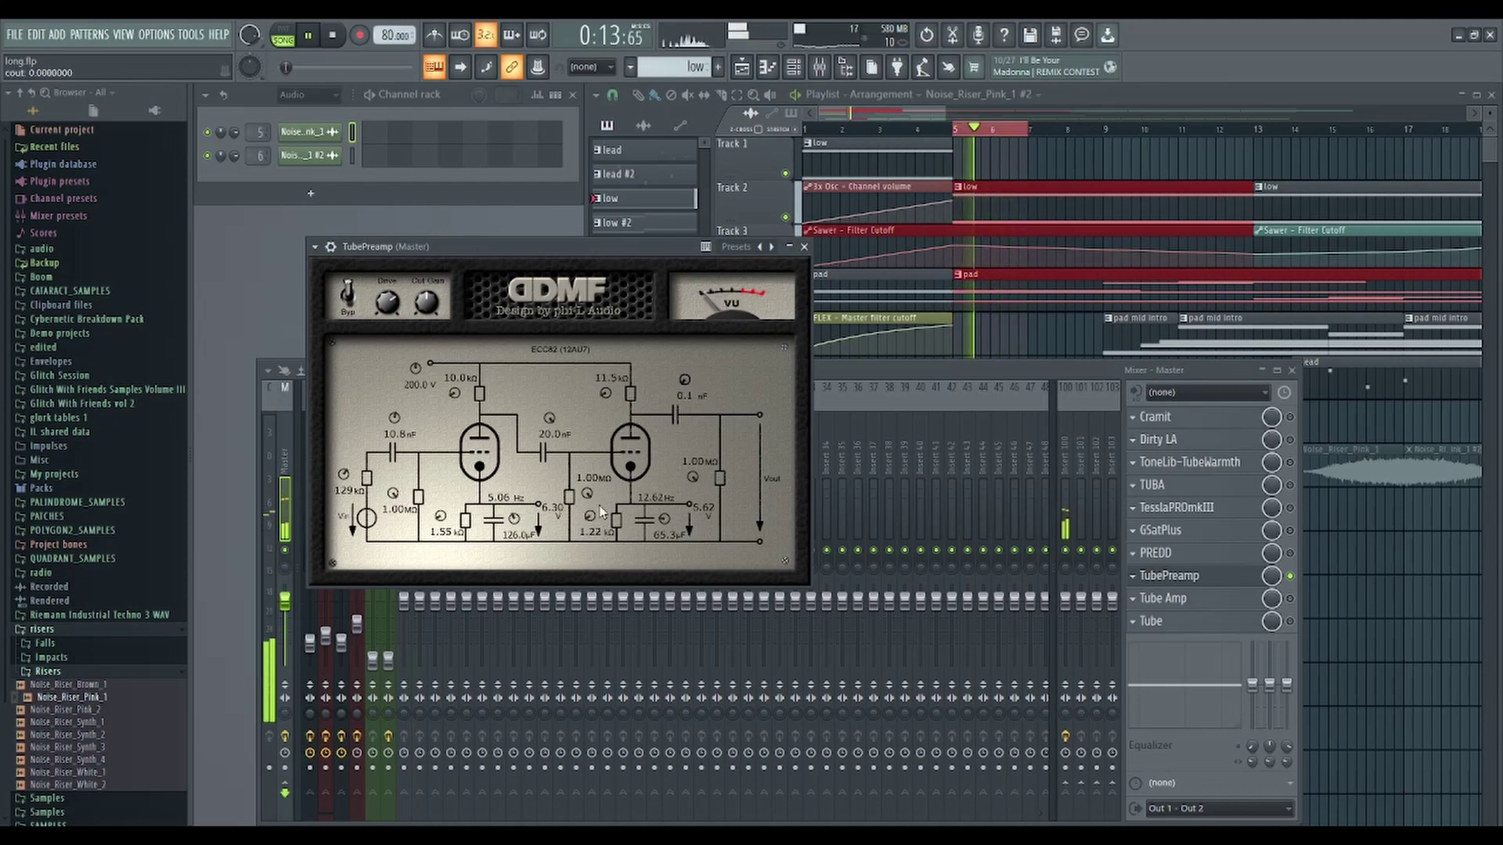
left_click(312, 41)
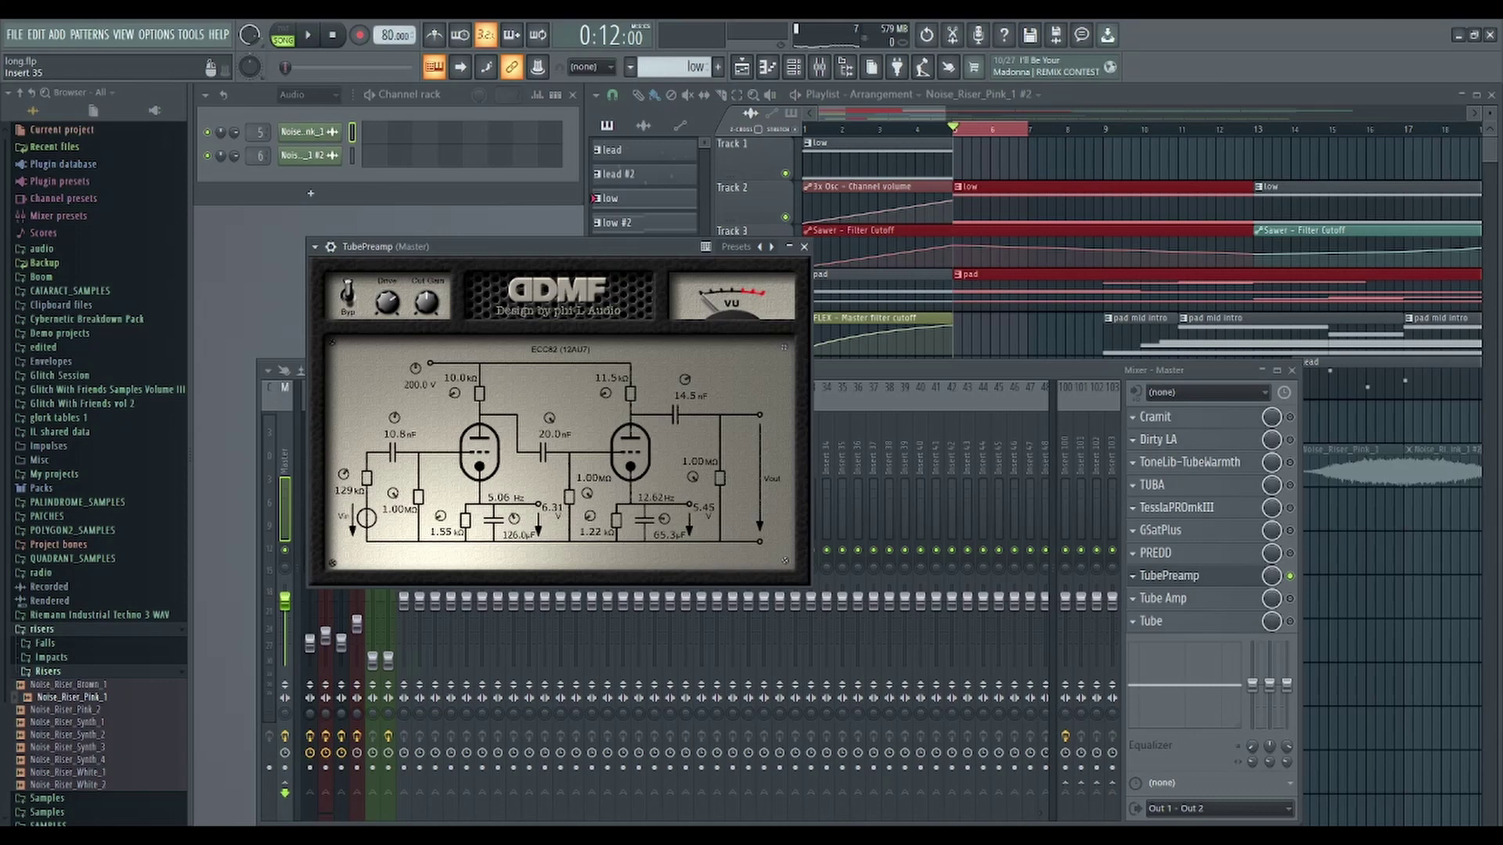
Close TubePreamp, then open, enable and reposition Voxengo Tube Amp
left_click(1212, 584)
left_click(1210, 601)
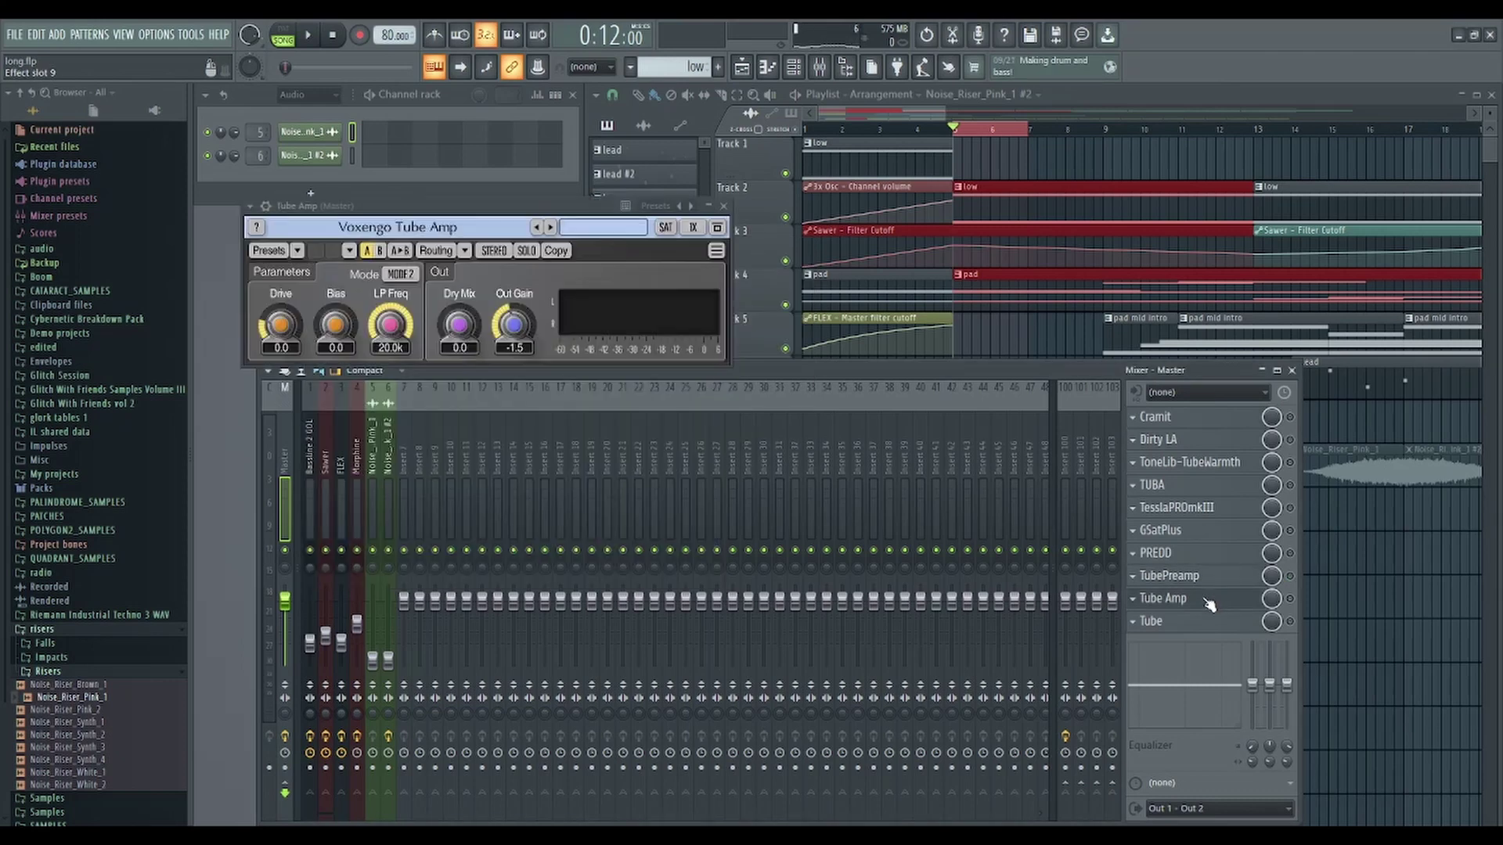
left_click(1288, 599)
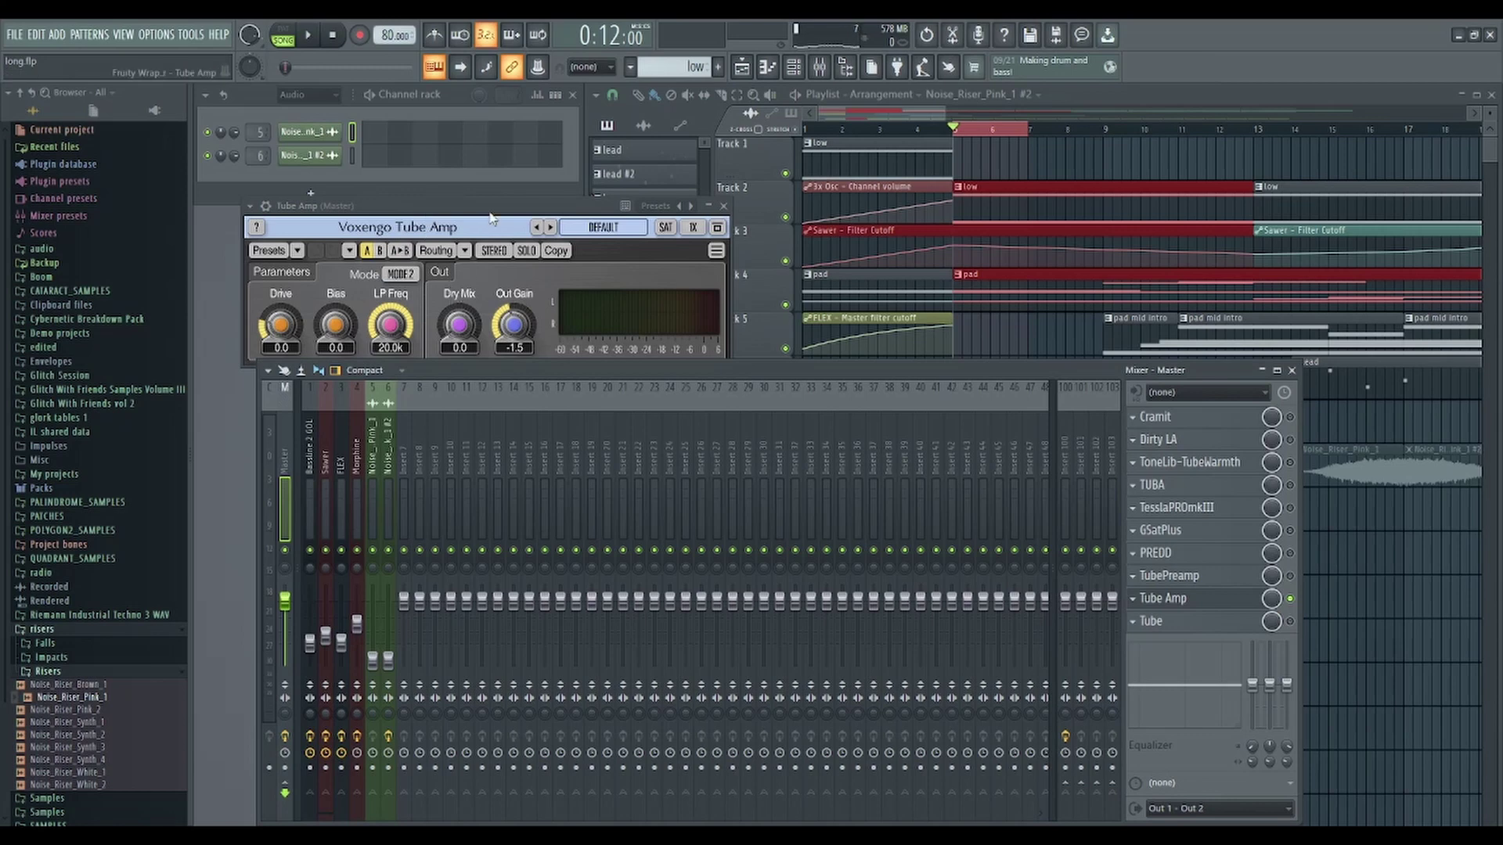
left_click_drag(492, 217, 563, 340)
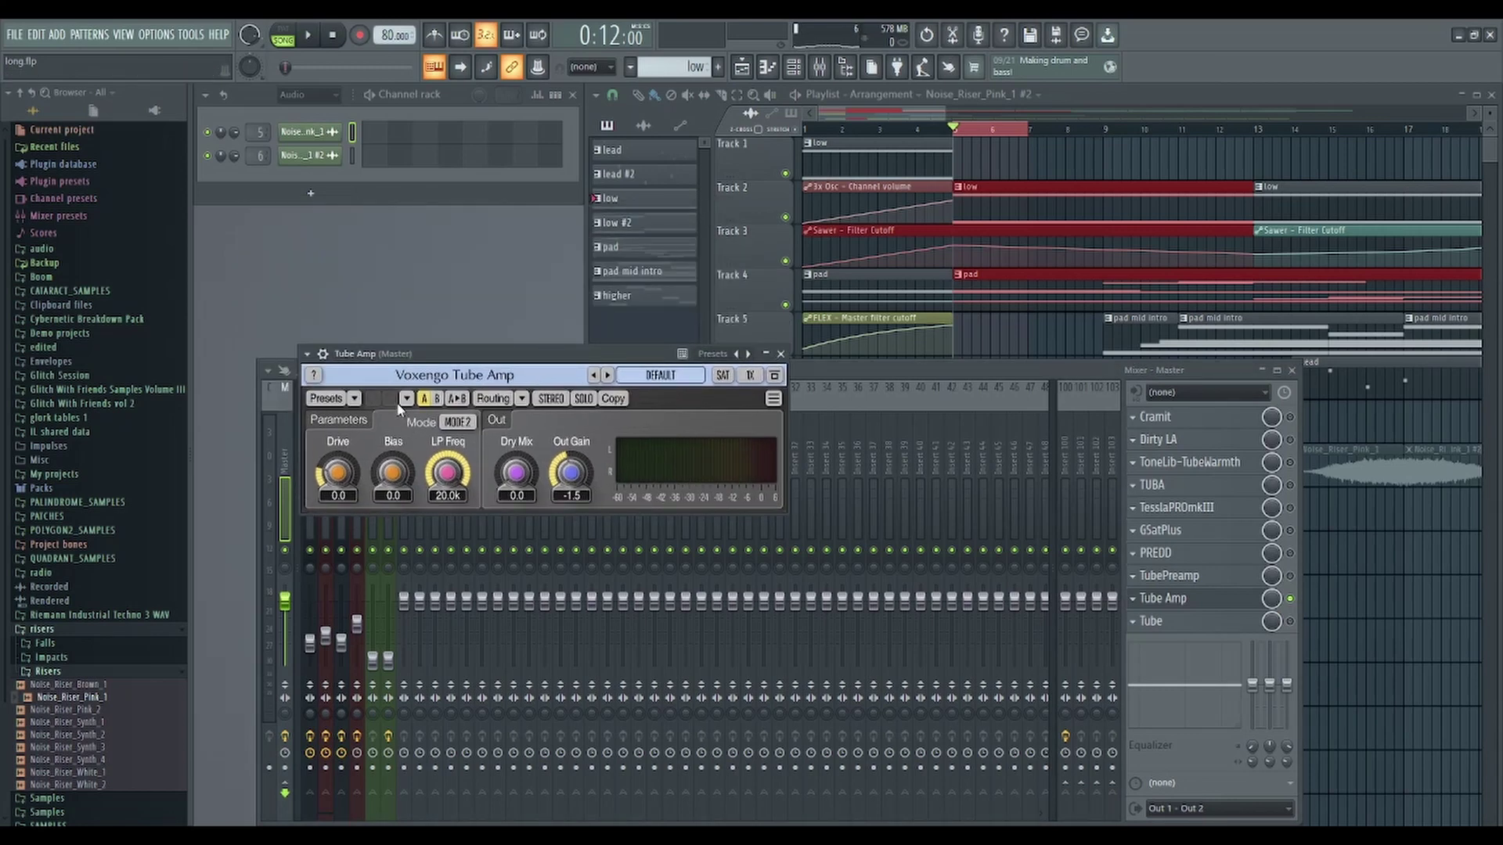
During playback, sweep Drive and Bias, ending with bias at zero and drive raised, then stop
left_click(308, 35)
mouse_move(350, 470)
left_mouse_down()
mouse_move(351, 505)
mouse_move(338, 439)
left_mouse_up()
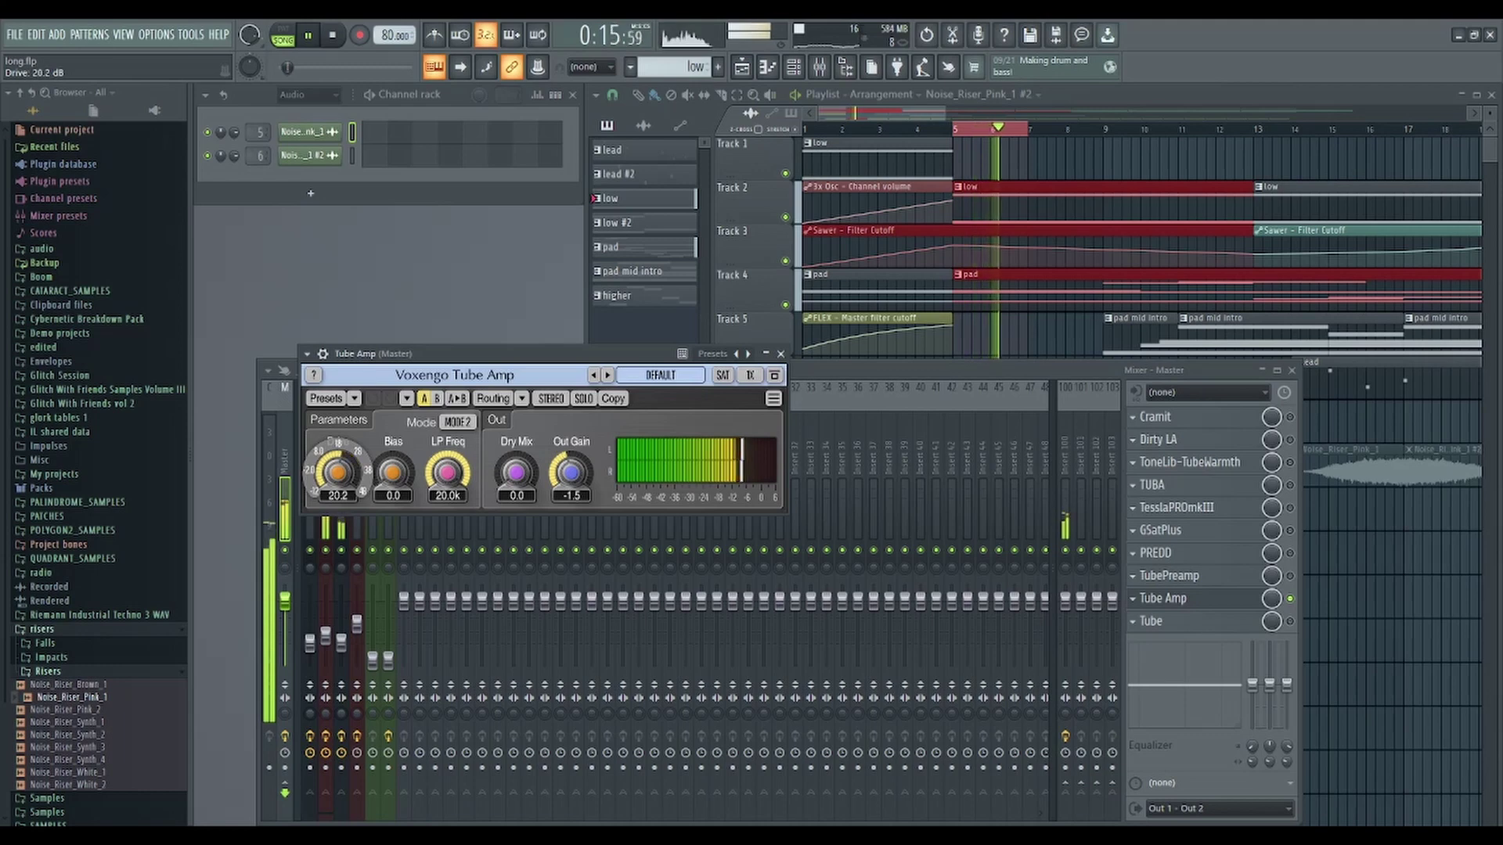
left_click_drag(337, 438, 337, 452)
mouse_move(392, 472)
left_mouse_down()
mouse_move(392, 417)
mouse_move(393, 432)
left_mouse_up()
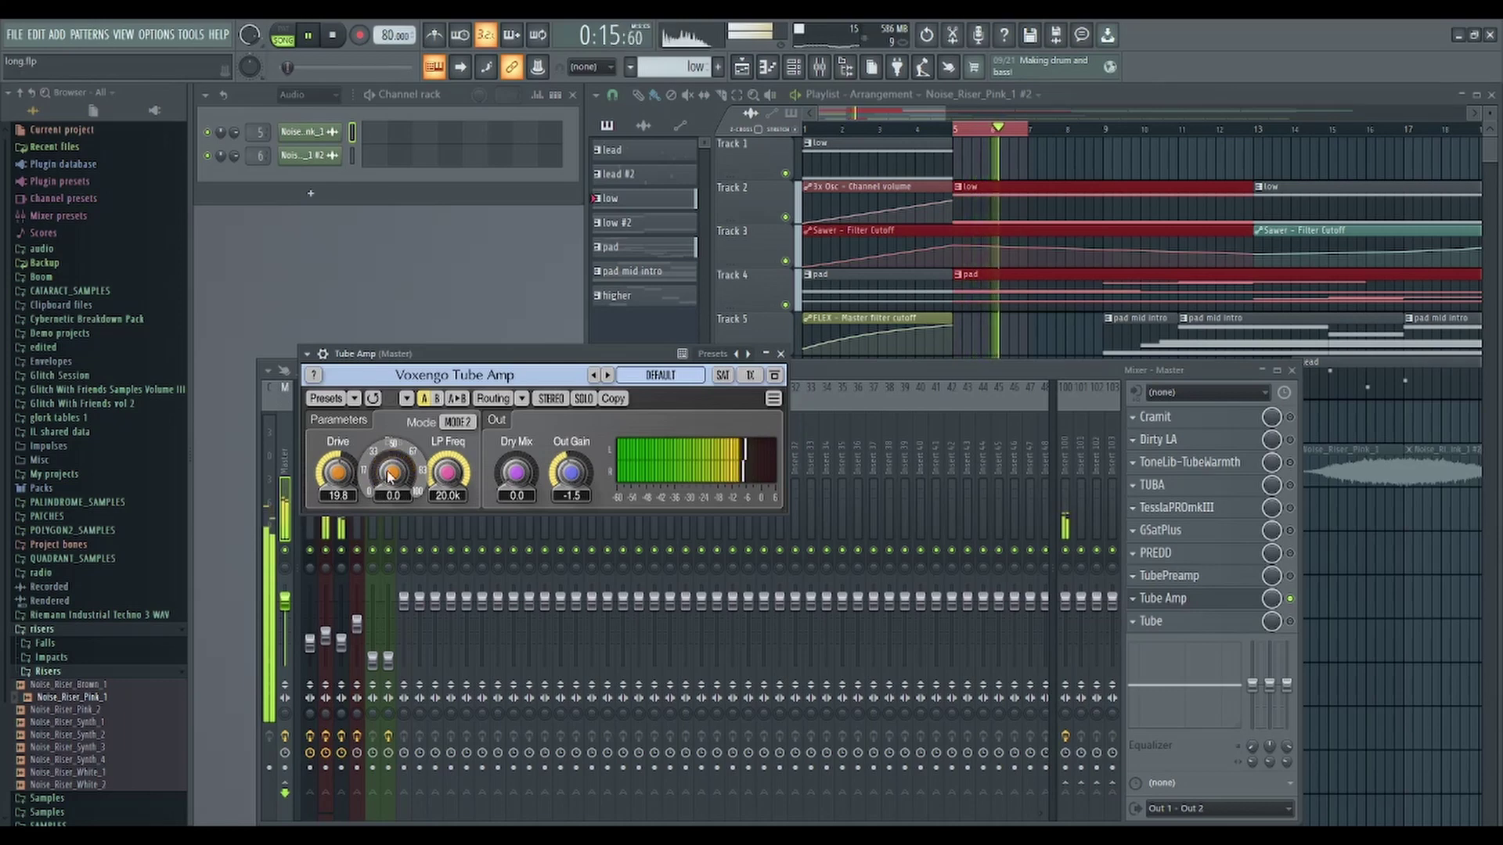
mouse_move(392, 432)
left_mouse_down()
mouse_move(392, 494)
mouse_move(337, 457)
mouse_move(339, 475)
left_mouse_up()
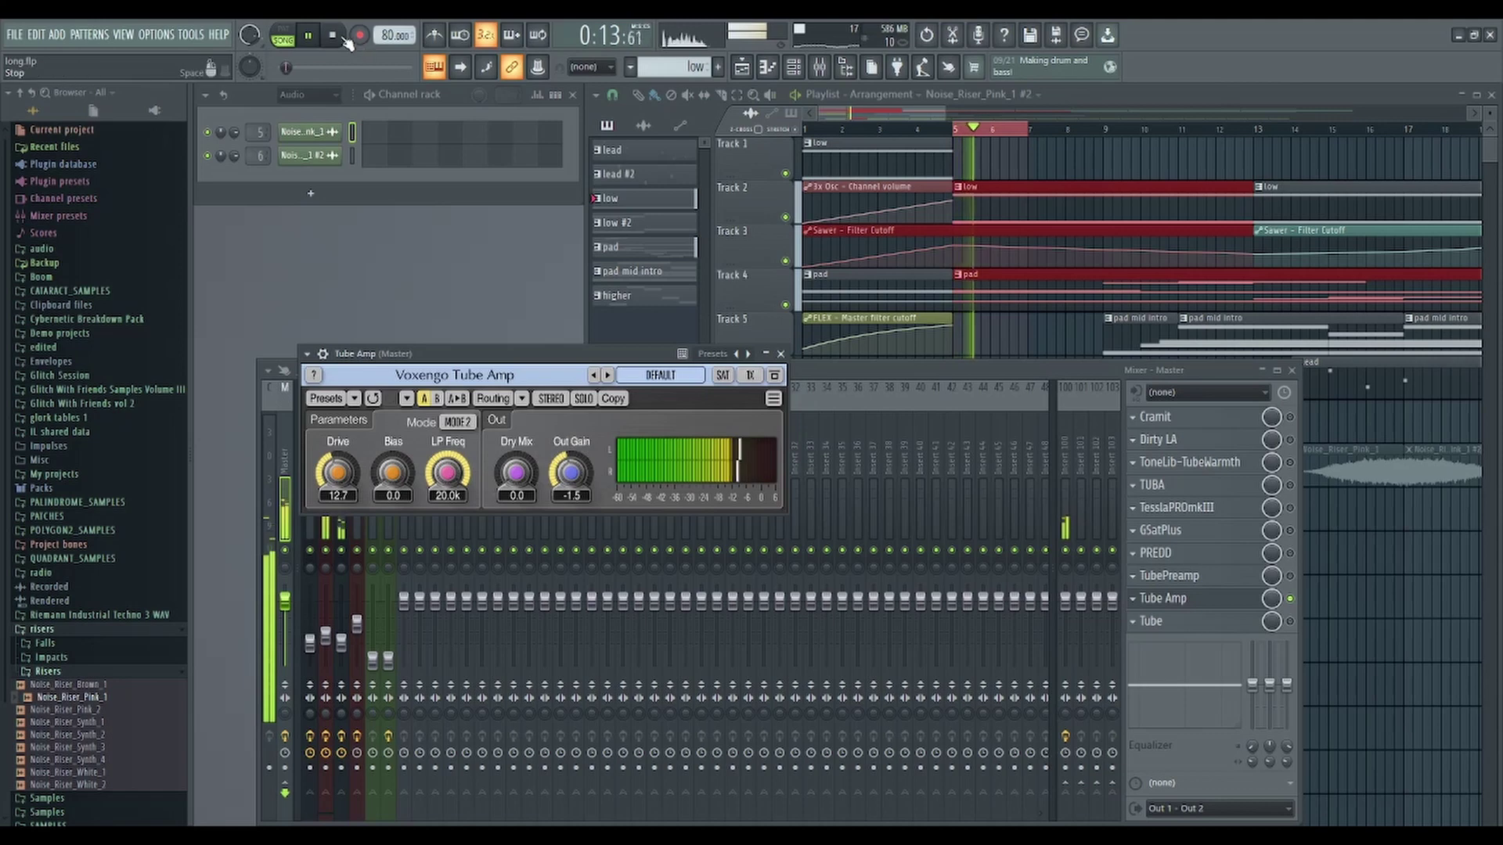
key("space")
Close Tube Amp, then enable the master's Tube effect and reposition its window
left_click(1289, 599)
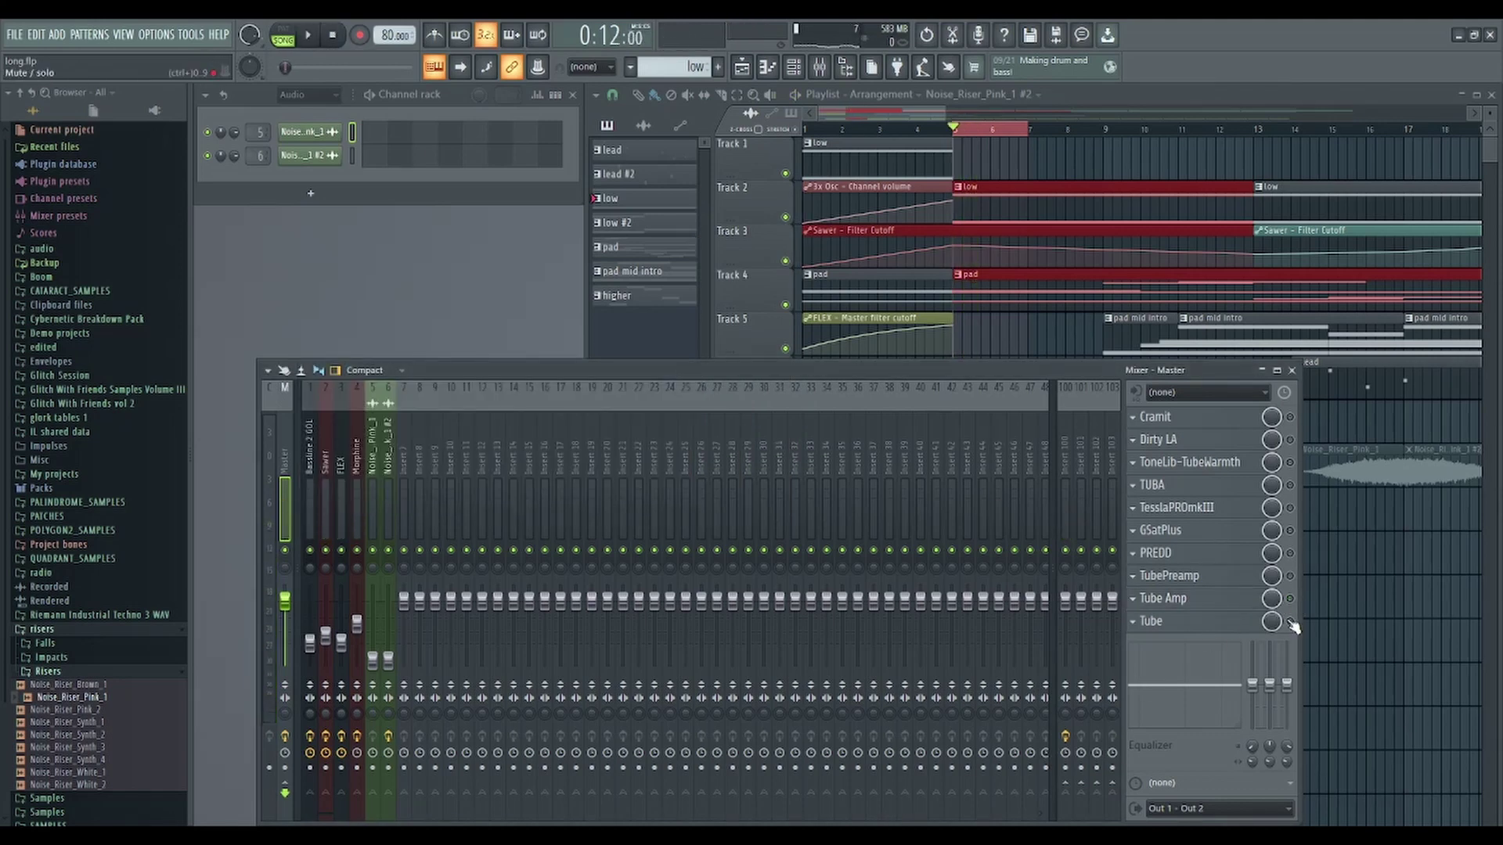
left_click(1247, 628)
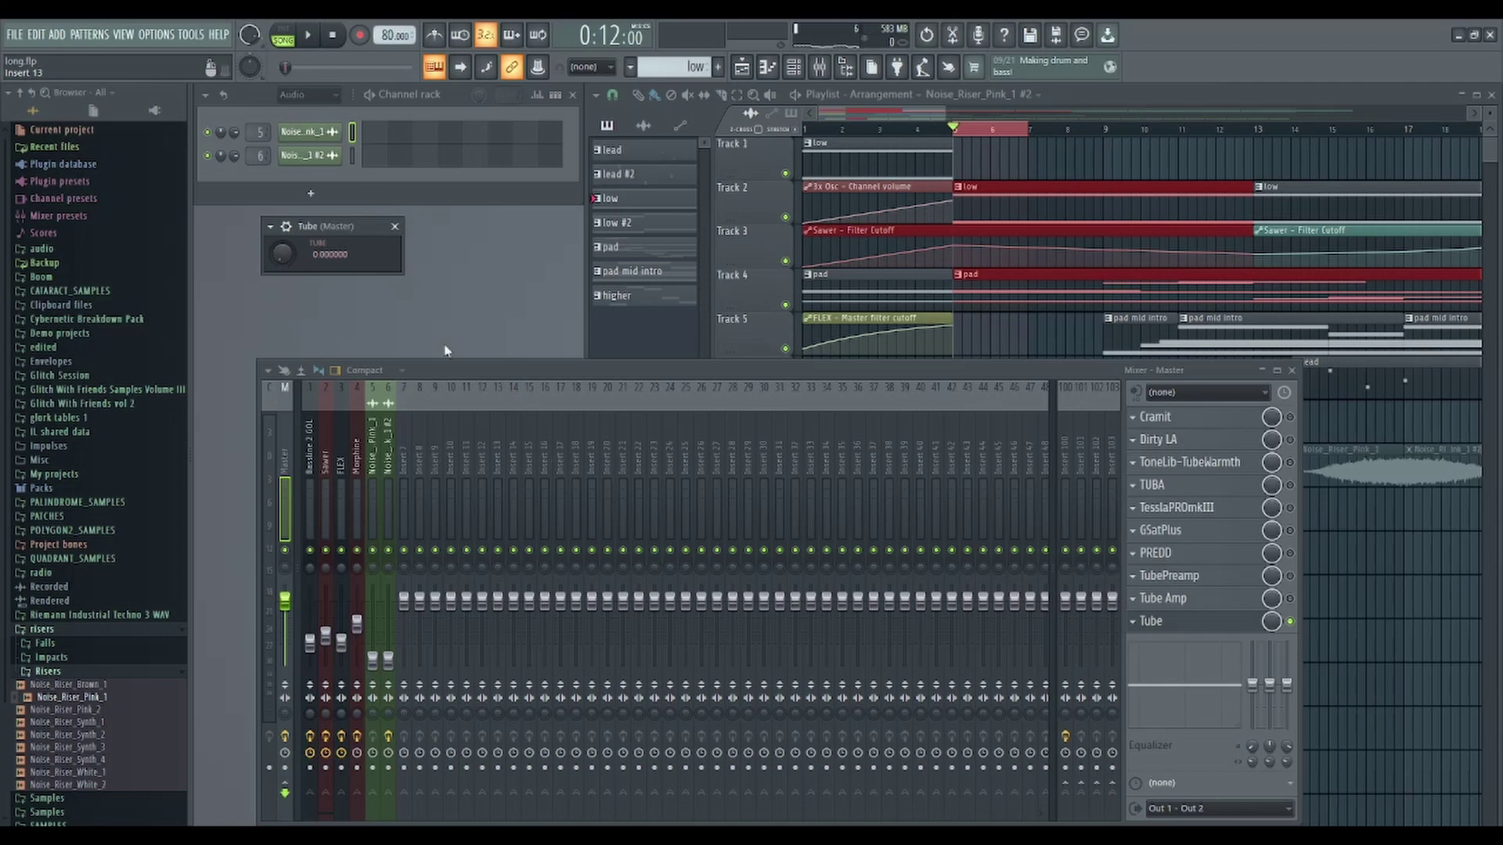
left_click_drag(350, 225, 421, 252)
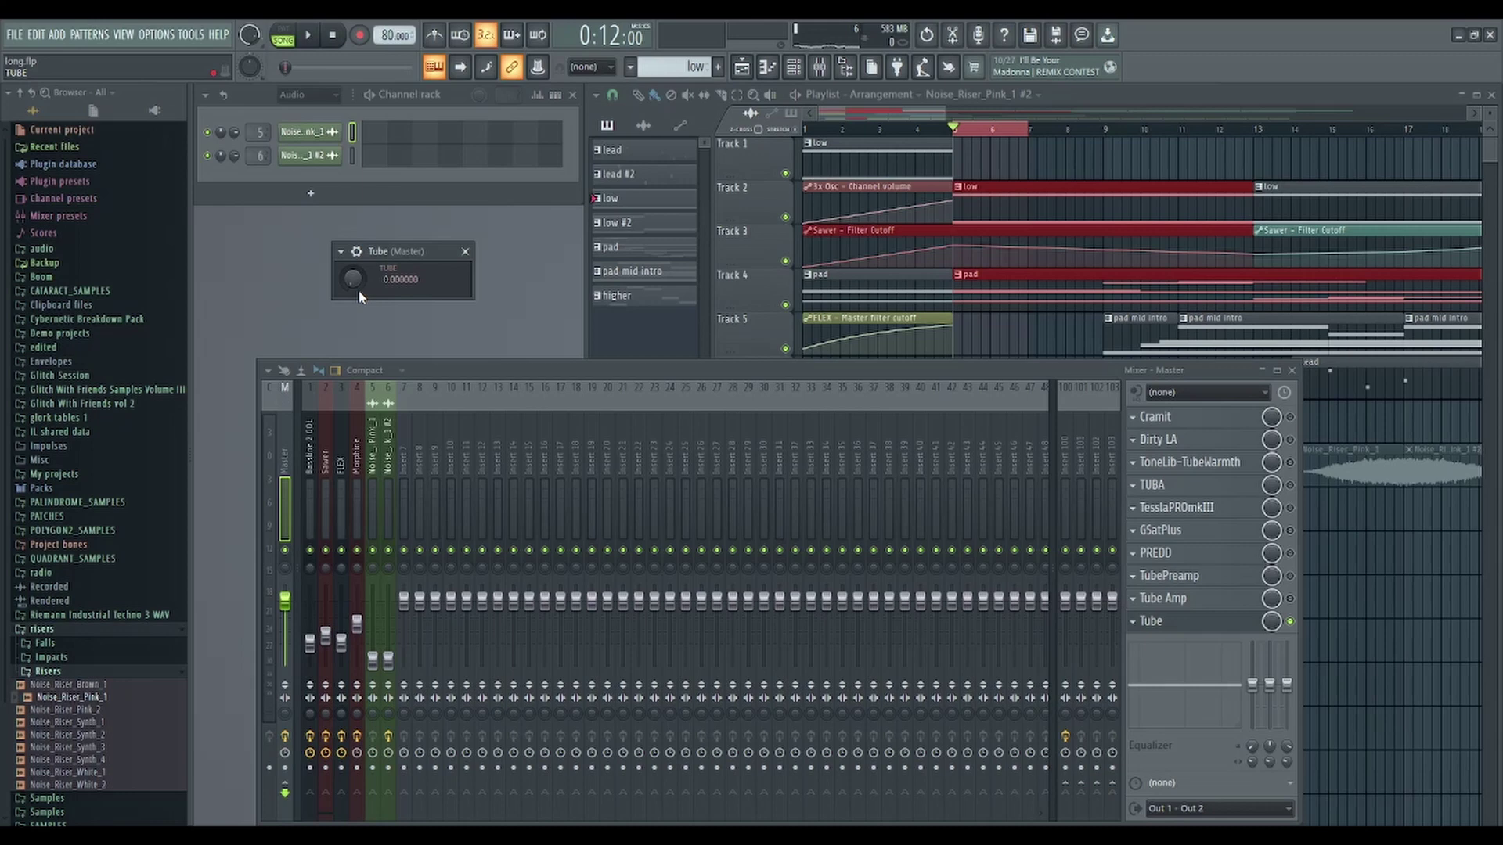
During playback, sweep the Tube amount up near maximum, then switch the effect off
left_click(310, 38)
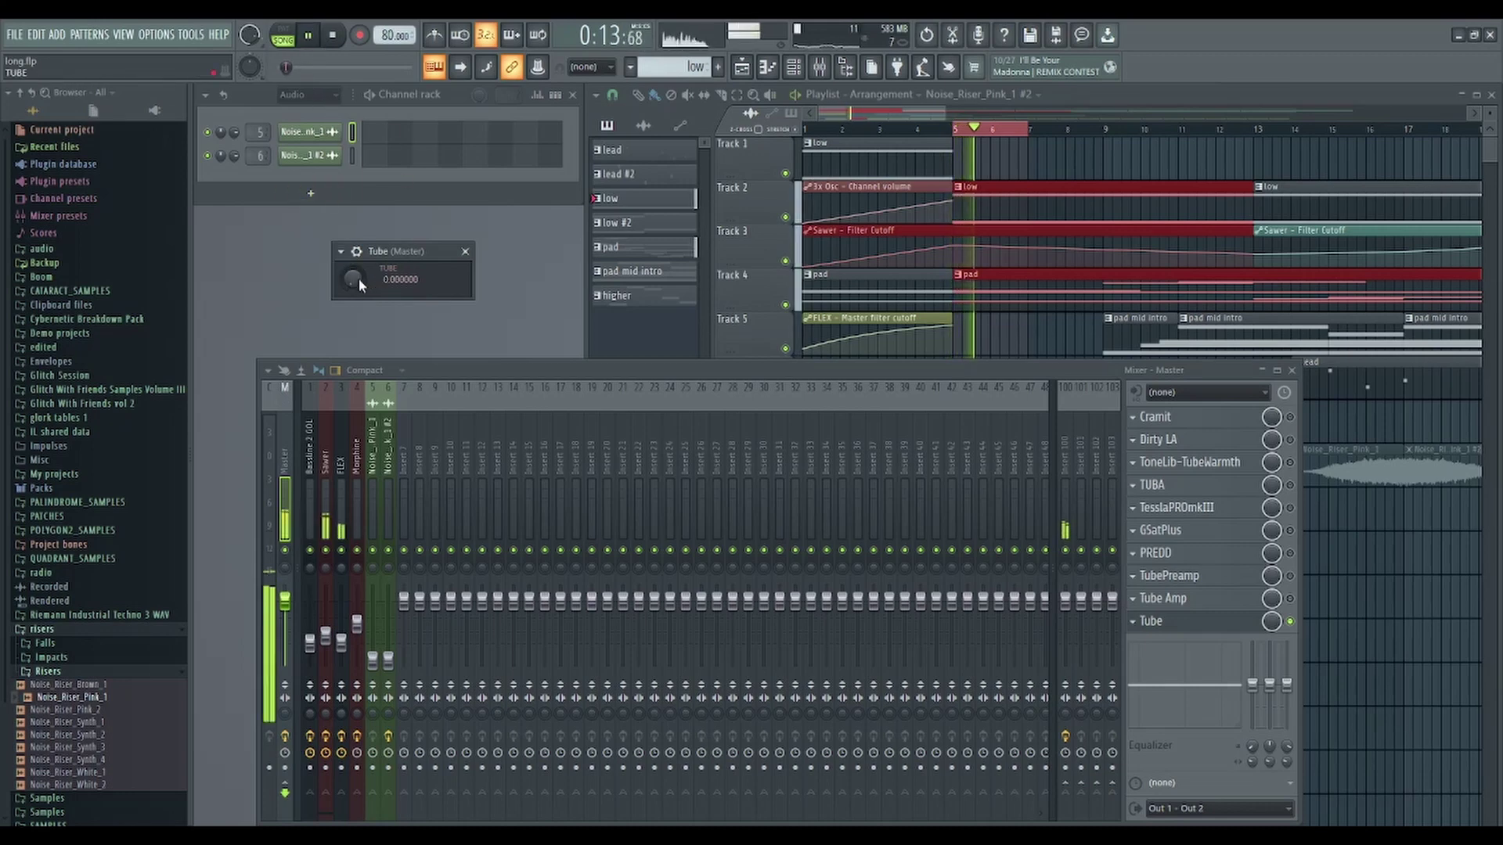
left_click_drag(360, 285, 352, 267)
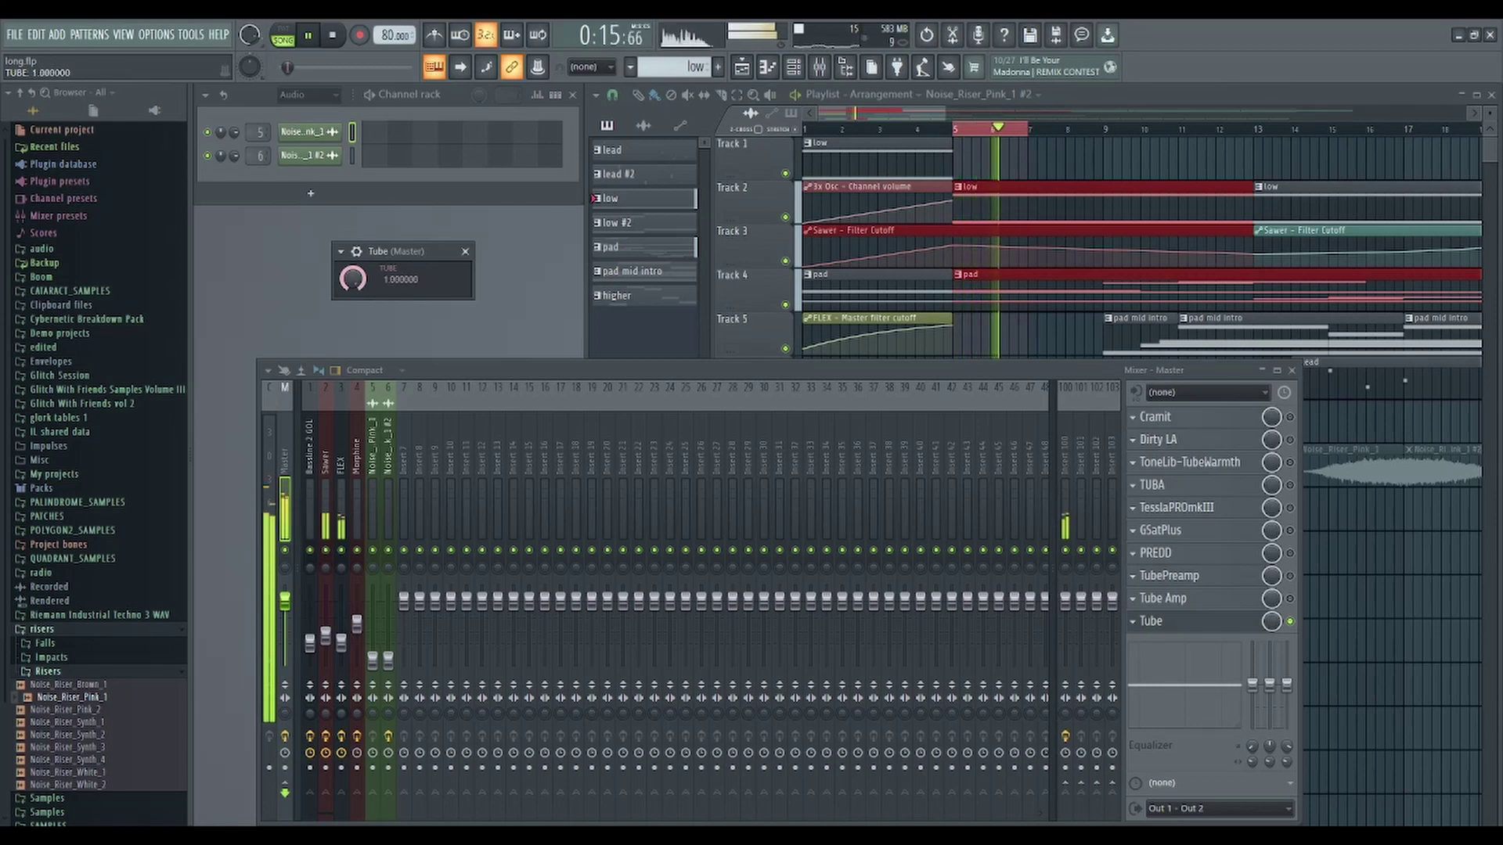
left_click_drag(352, 277, 353, 280)
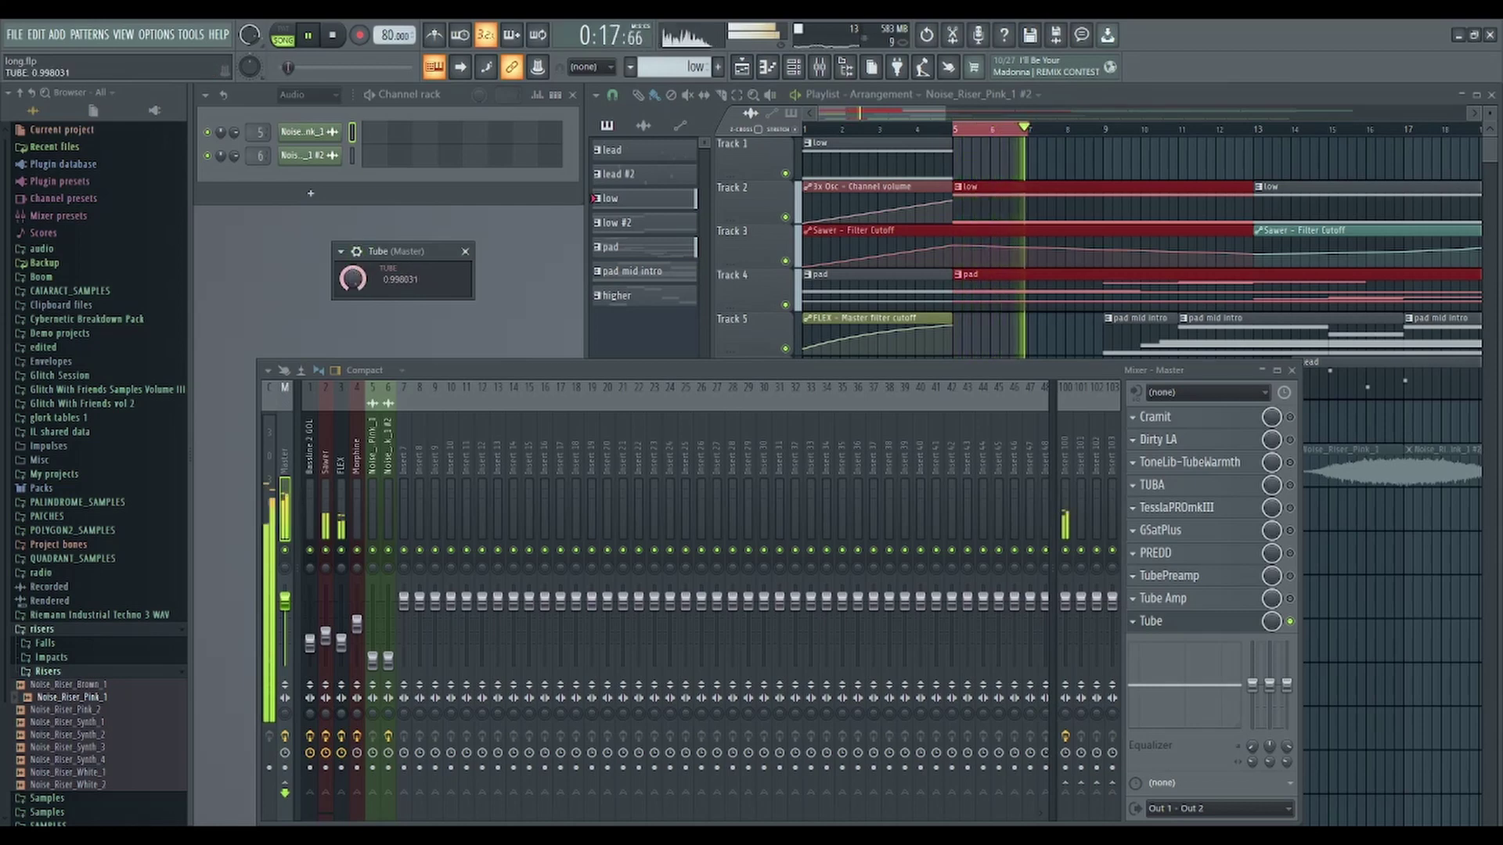
left_click(1289, 621)
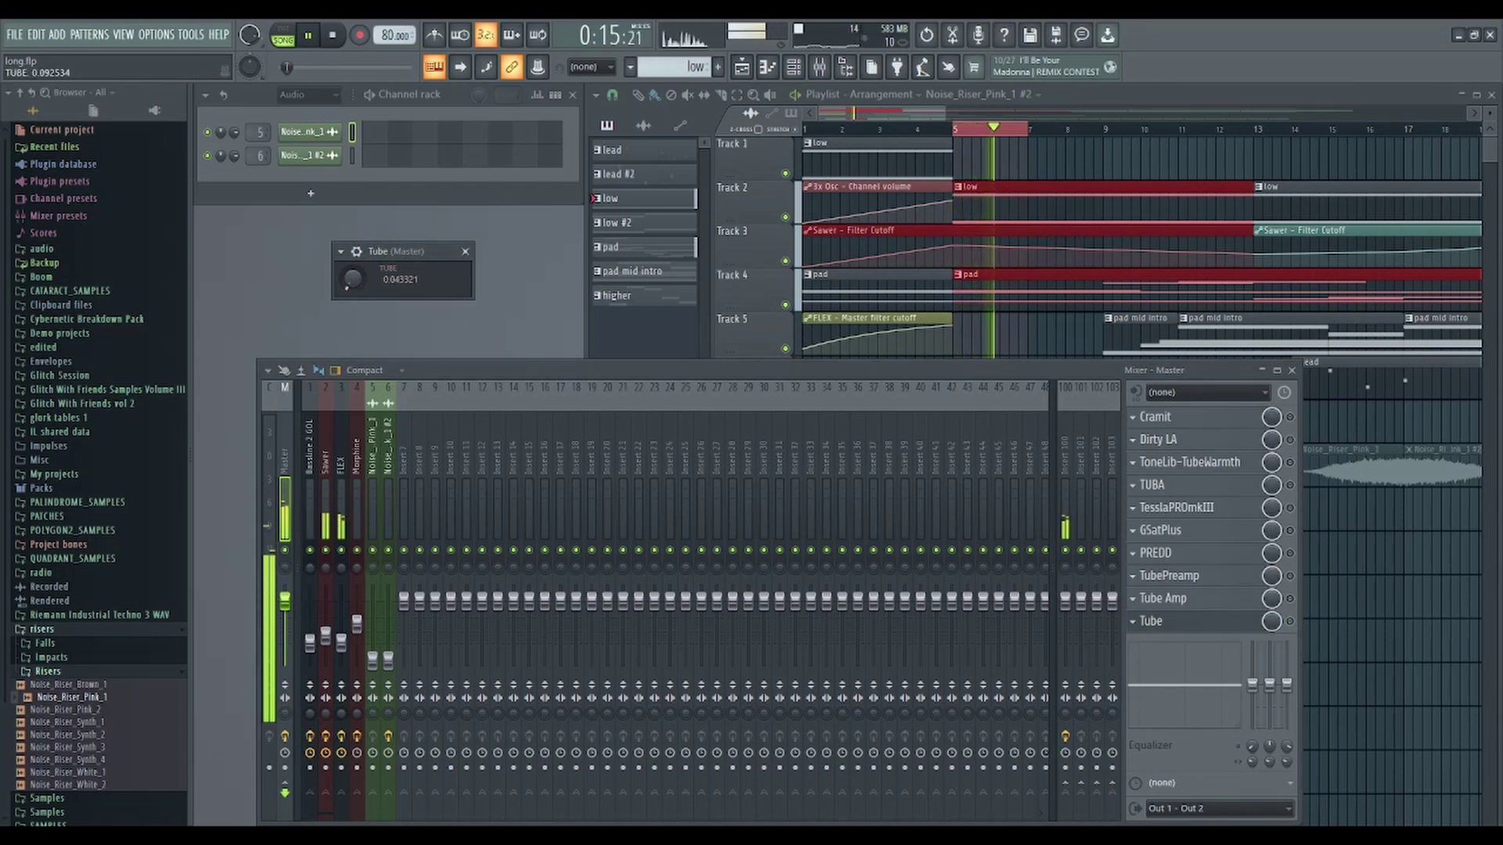
Stop the track and close the Tube (Master) plugin window
left_click(355, 34)
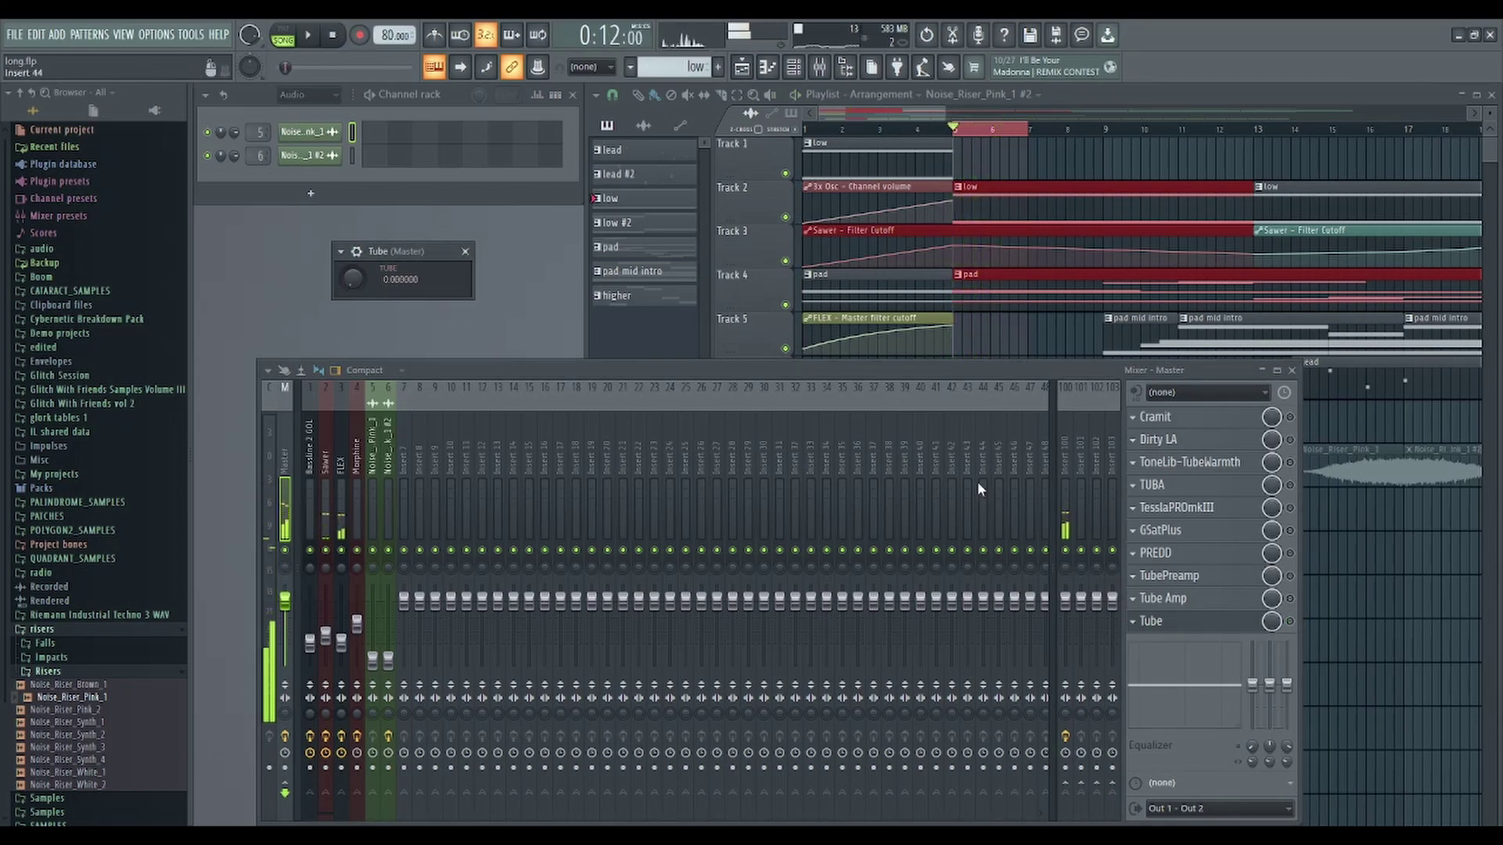
key("Escape")
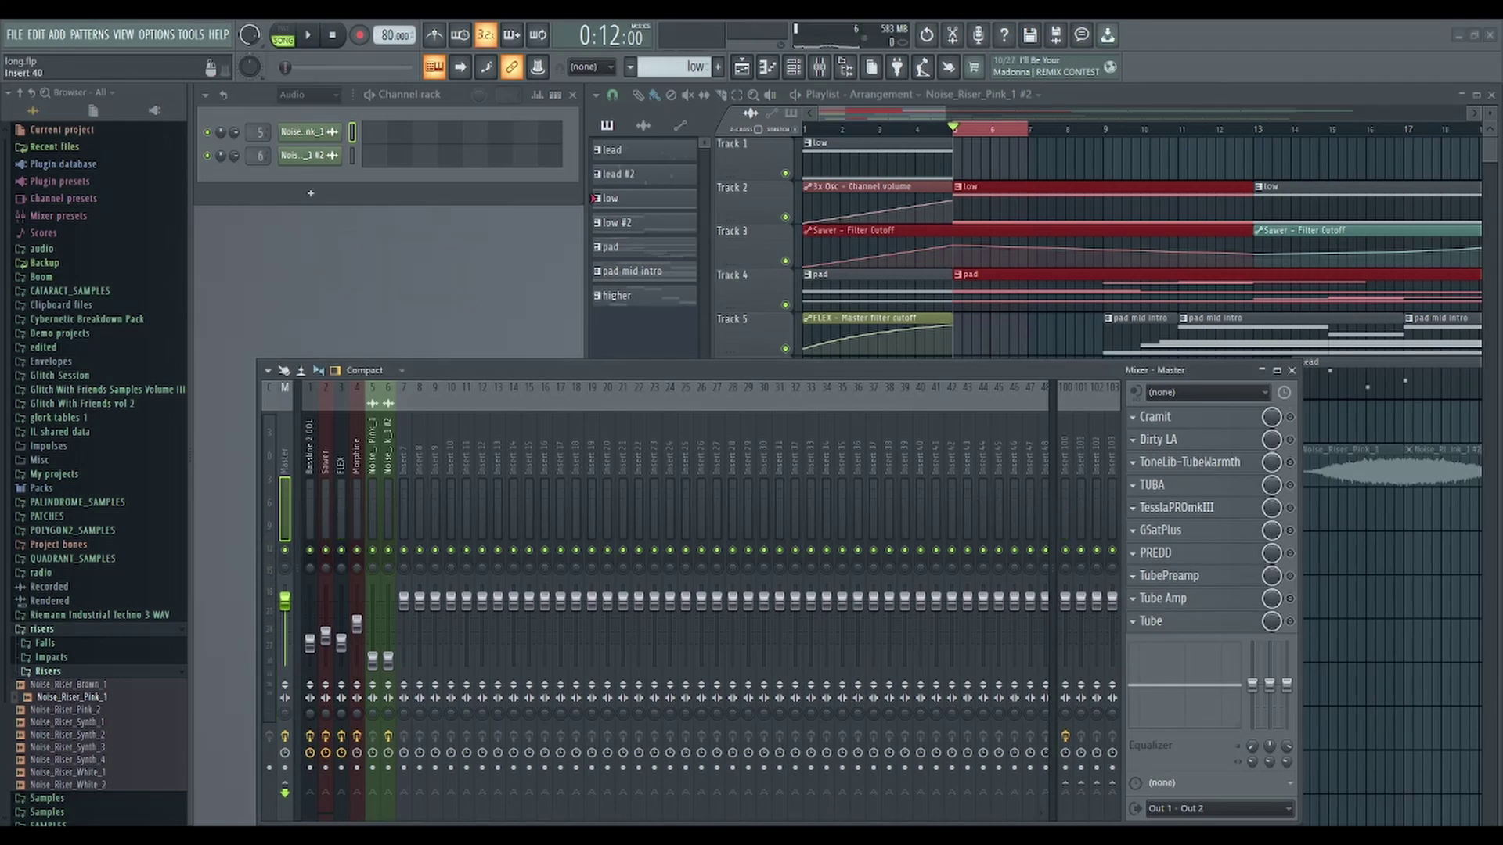